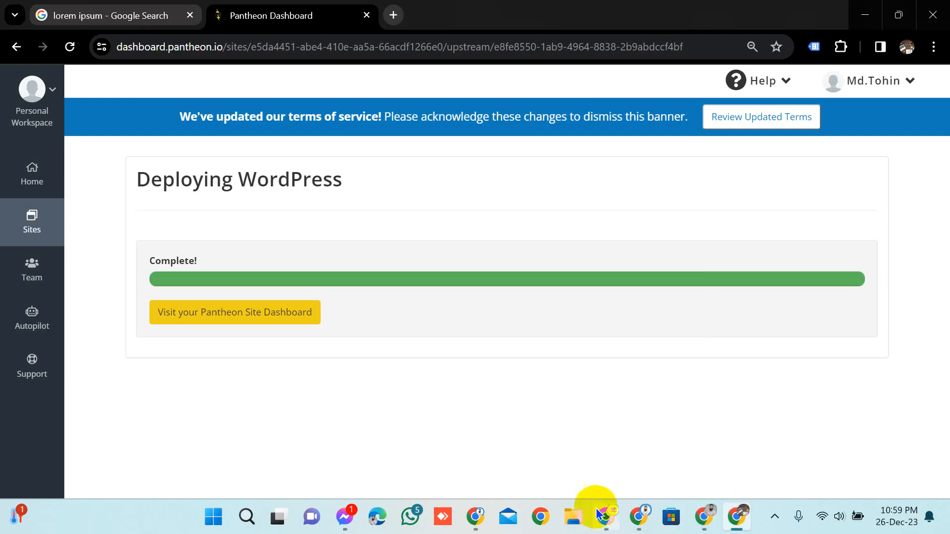
# - Switch to the Google Meet call and open its in-call chat messages
pyautogui.click(606, 517)
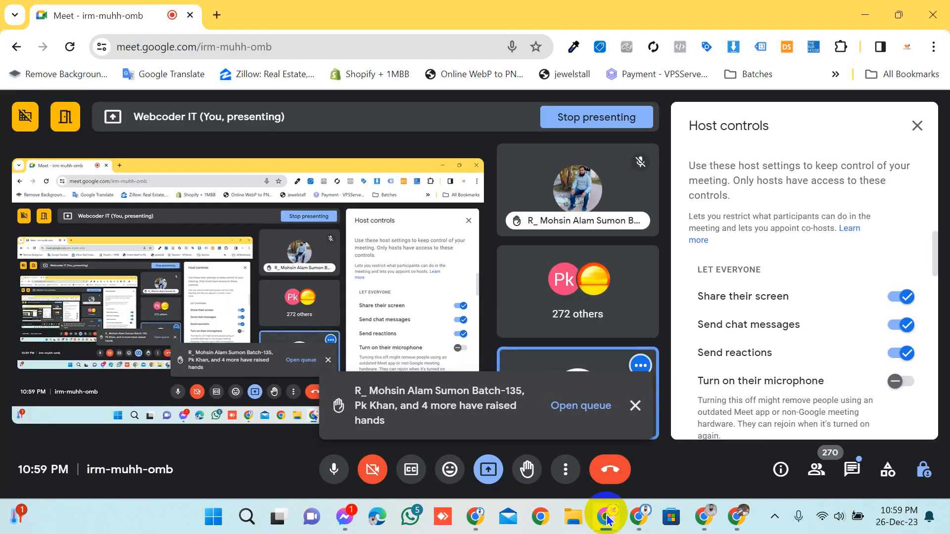
pyautogui.click(856, 476)
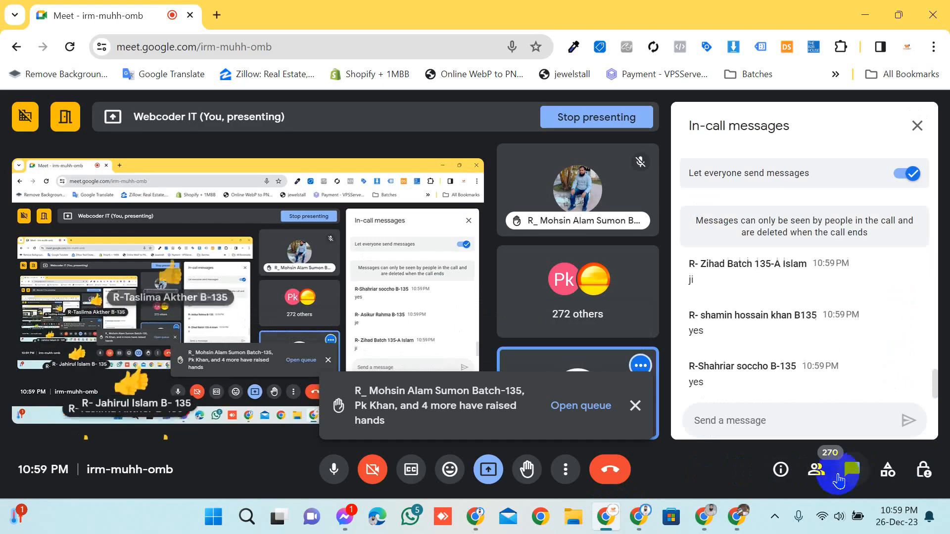
pyautogui.moveTo(738, 524)
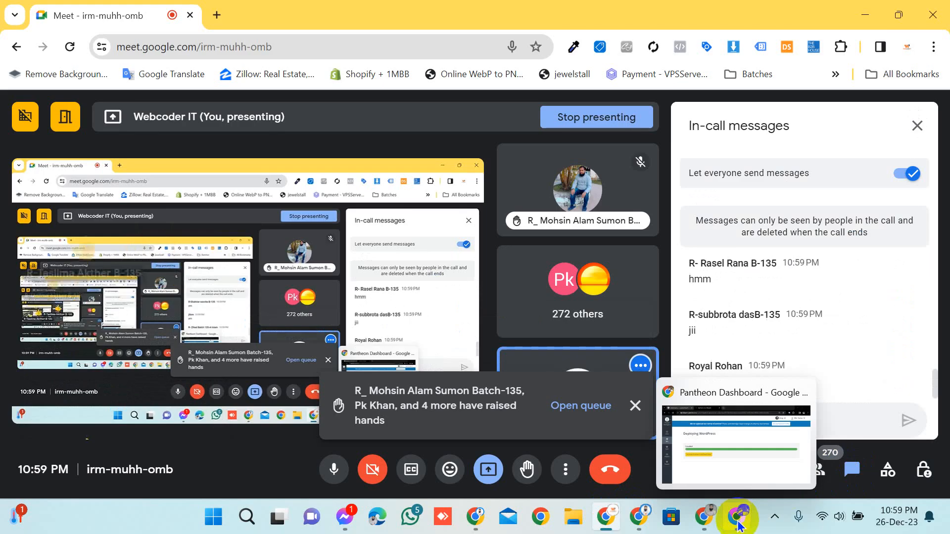
# - Return to Chrome and close the pantheon.io tab, back to the site dashboard
pyautogui.click(739, 523)
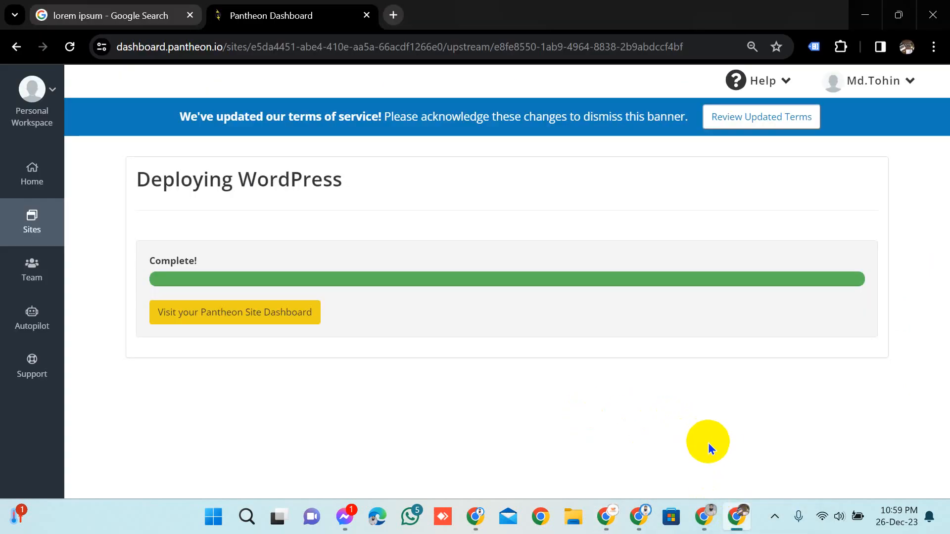
pyautogui.click(782, 522)
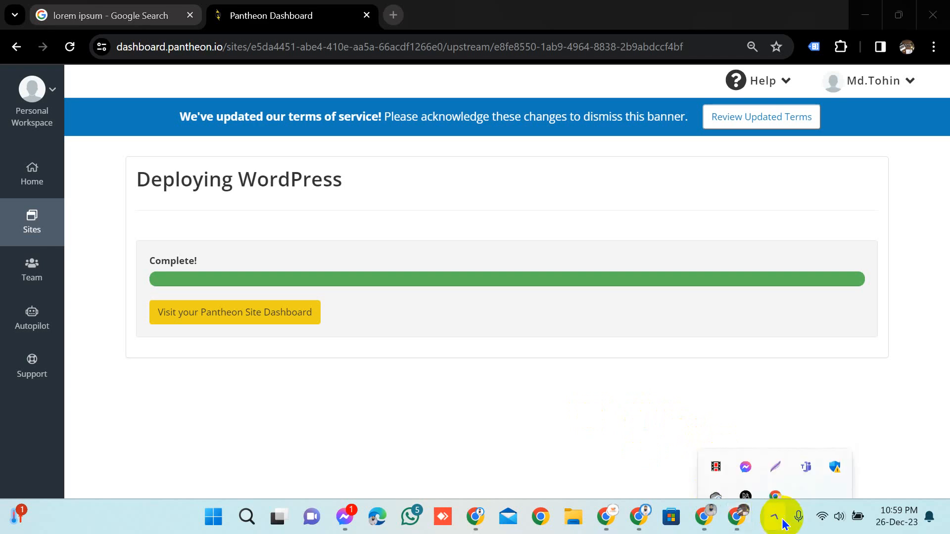
pyautogui.click(716, 440)
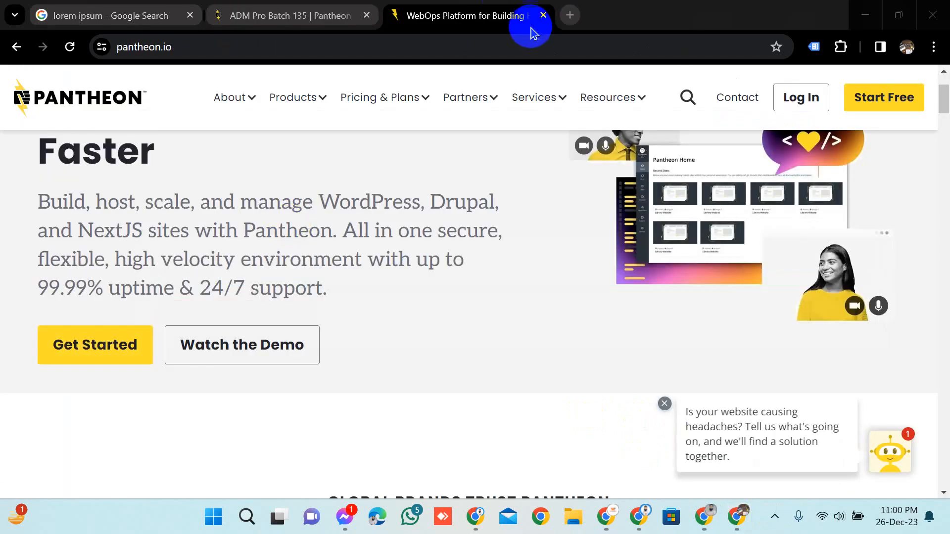
pyautogui.click(543, 16)
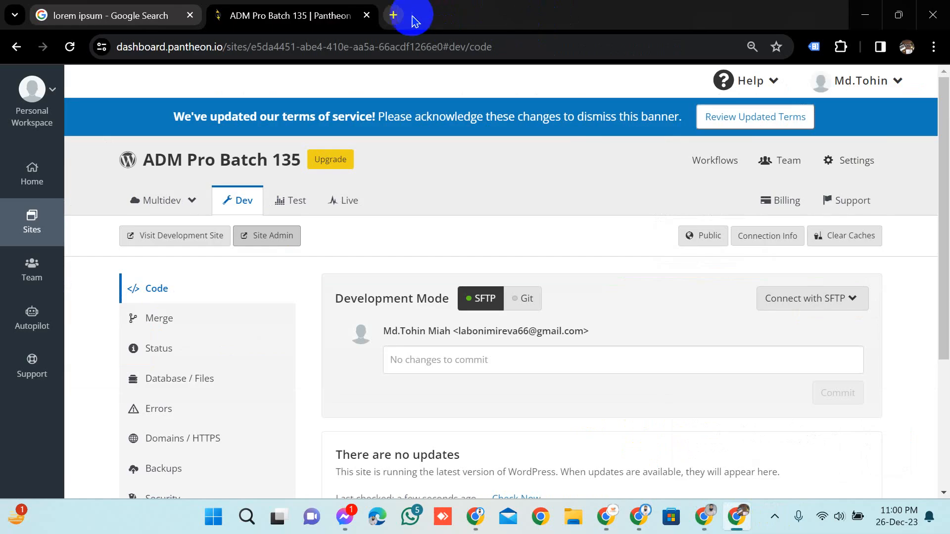
# - In a new tab, search pantheon.io and open the Pantheon.io homepage
pyautogui.click(396, 15)
pyautogui.click(346, 37)
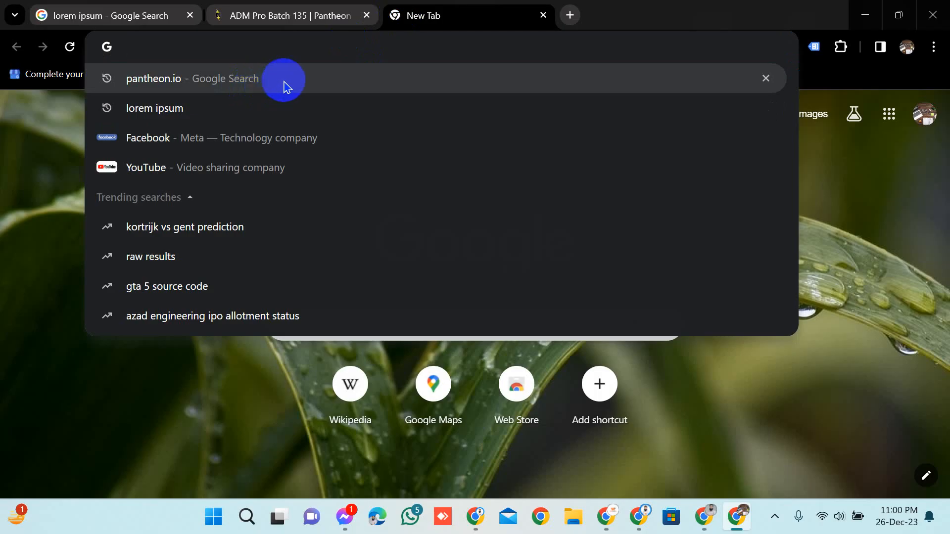
pyautogui.click(256, 84)
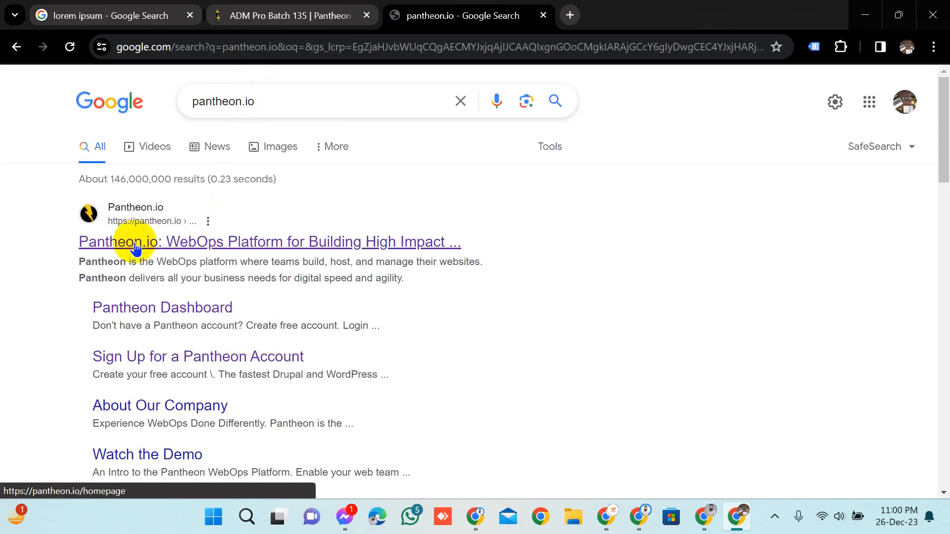
pyautogui.click(152, 243)
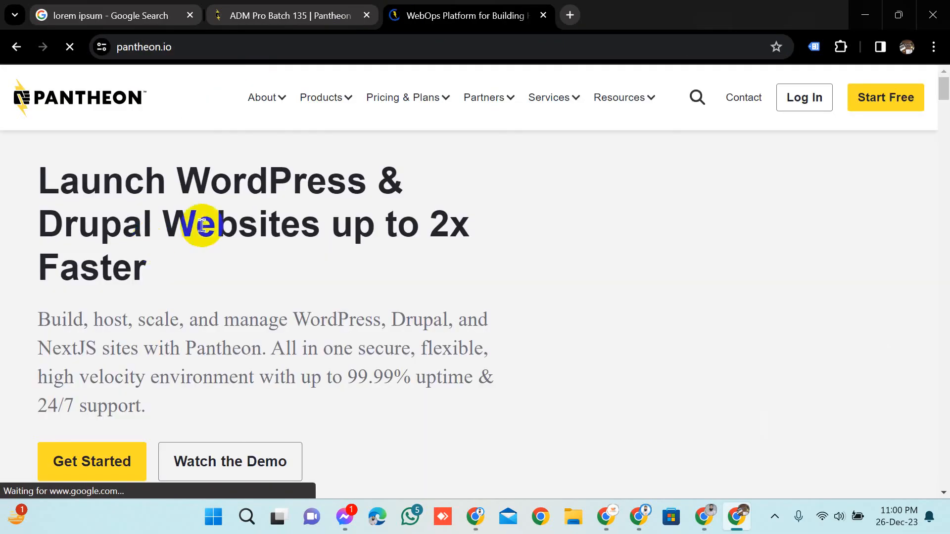
pyautogui.scroll(-1, 150, 320)
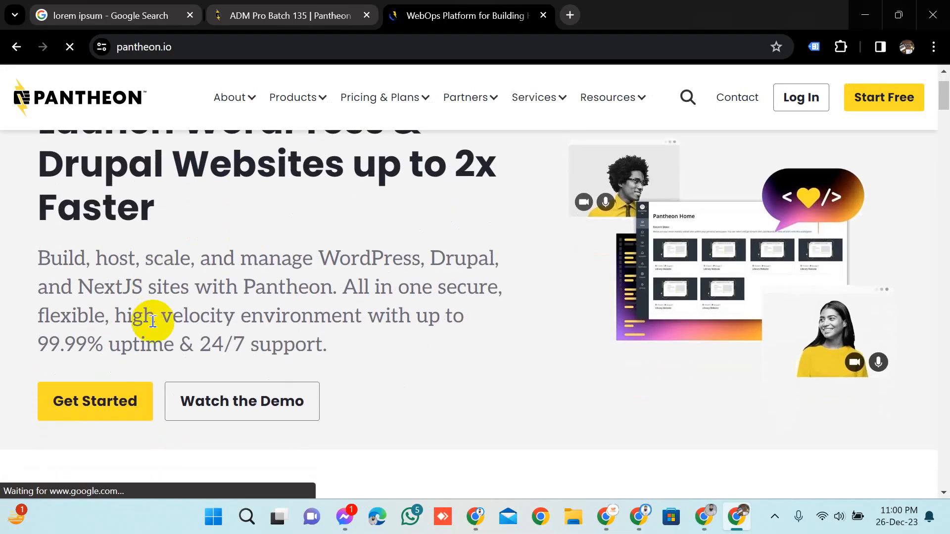
# - Go from Pantheon's Get Started to the Create New Site form for WordPress
pyautogui.click(89, 406)
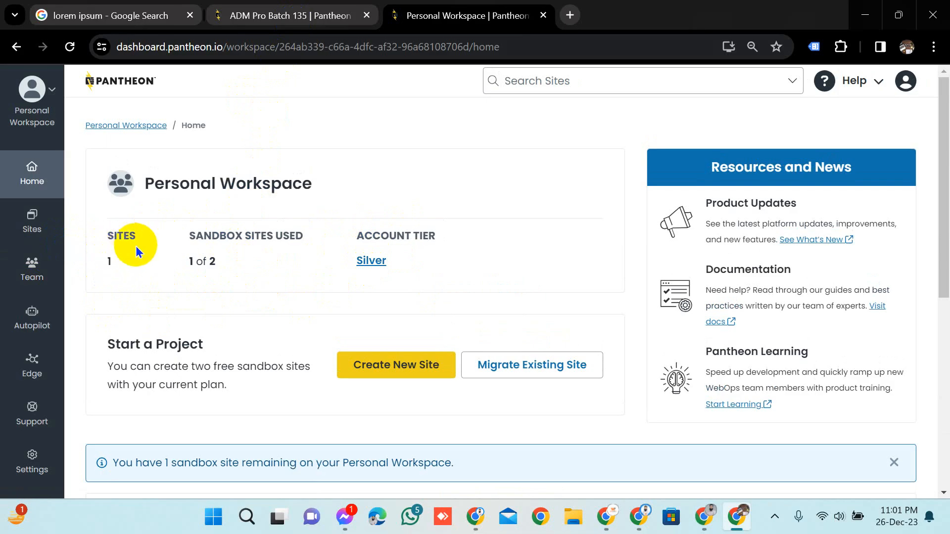
pyautogui.click(408, 368)
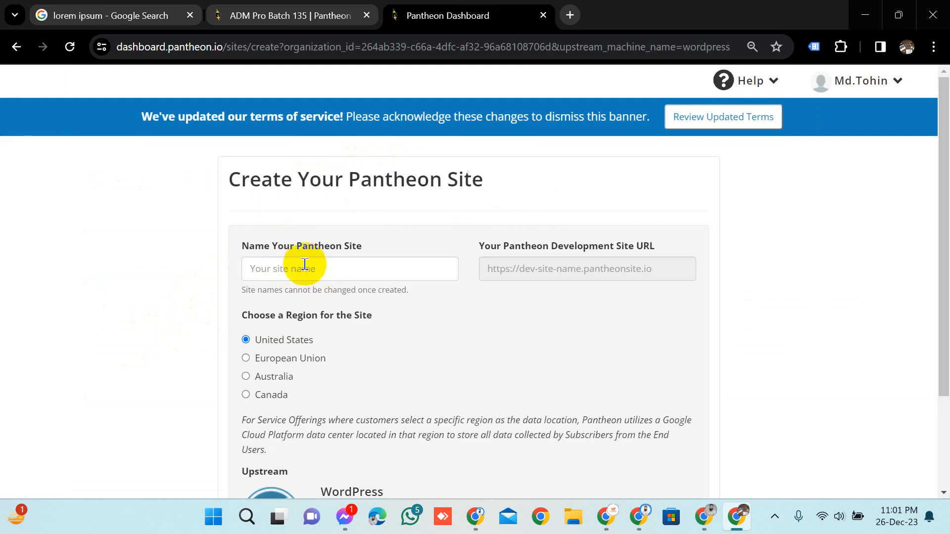
# - Create the WordPress site 'Digital Marketing Batch 135' in the United States region
pyautogui.click(310, 264)
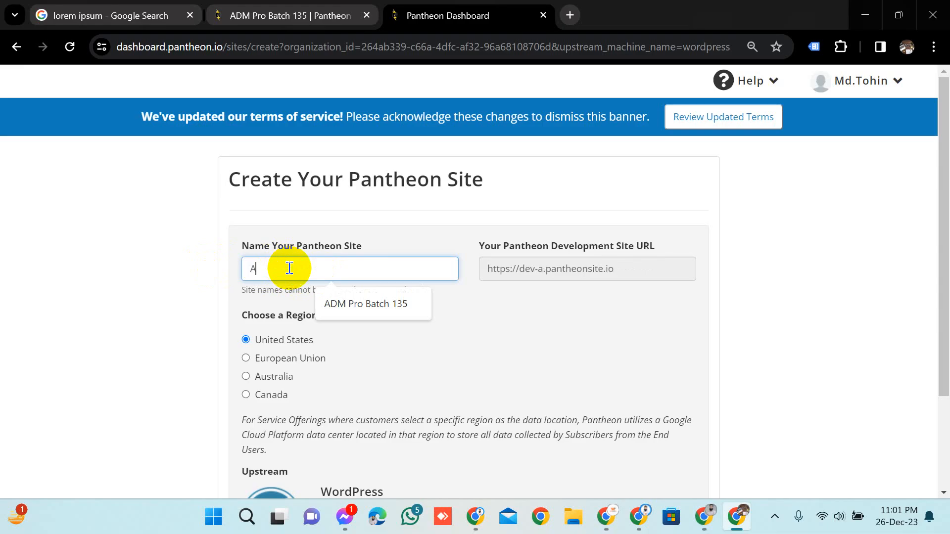
pyautogui.press('BackSpace')
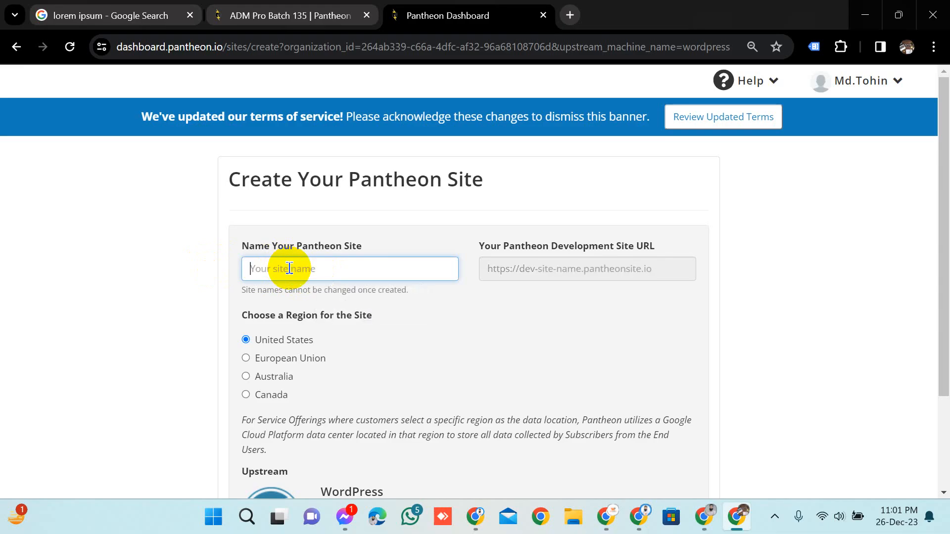
pyautogui.write('Digital Marketing Batch 135')
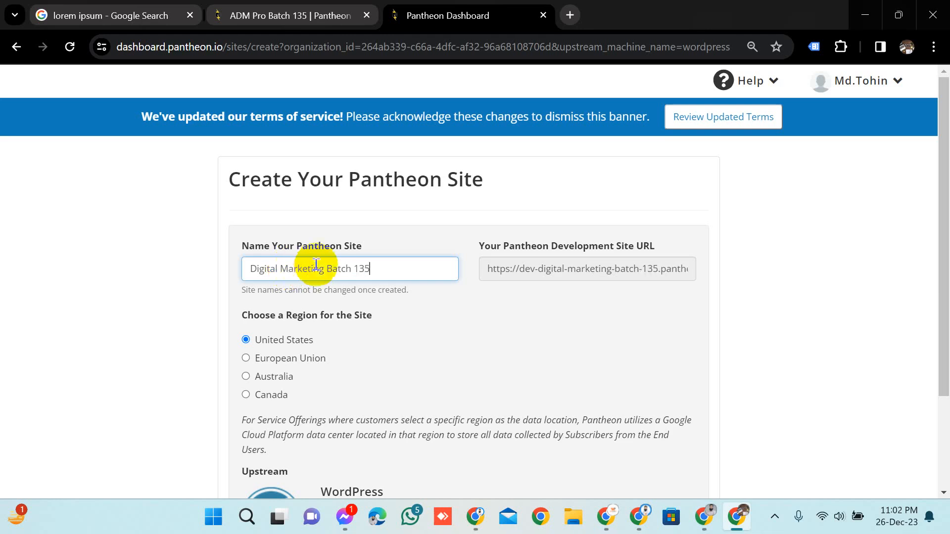
pyautogui.scroll(-2, 347, 394)
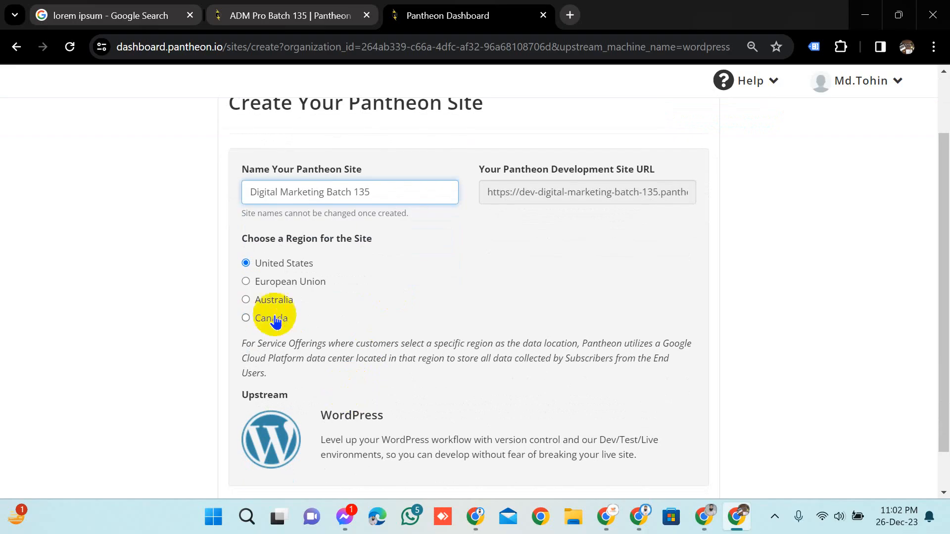
pyautogui.scroll(-1, 251, 271)
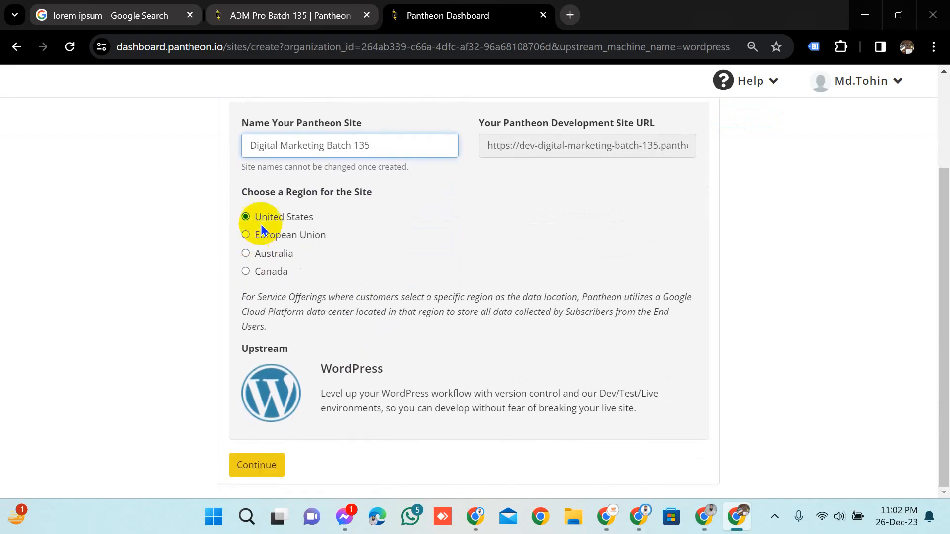
pyautogui.click(254, 471)
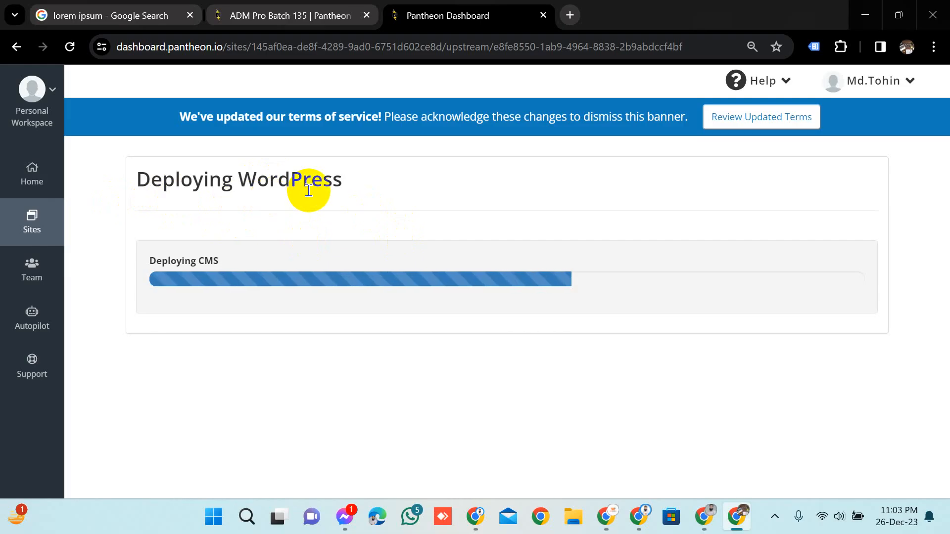
# - Wait for the Deploying WordPress progress bar to reach Complete
pyautogui.click(774, 517)
pyautogui.click(716, 444)
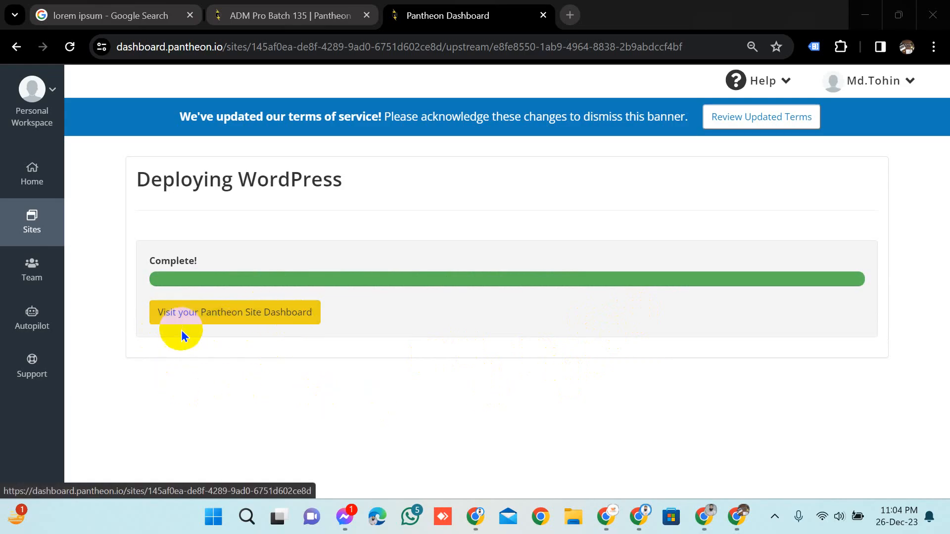
# - Open the Digital Marketing Batch 135 site dashboard from the Sites list
pyautogui.click(213, 322)
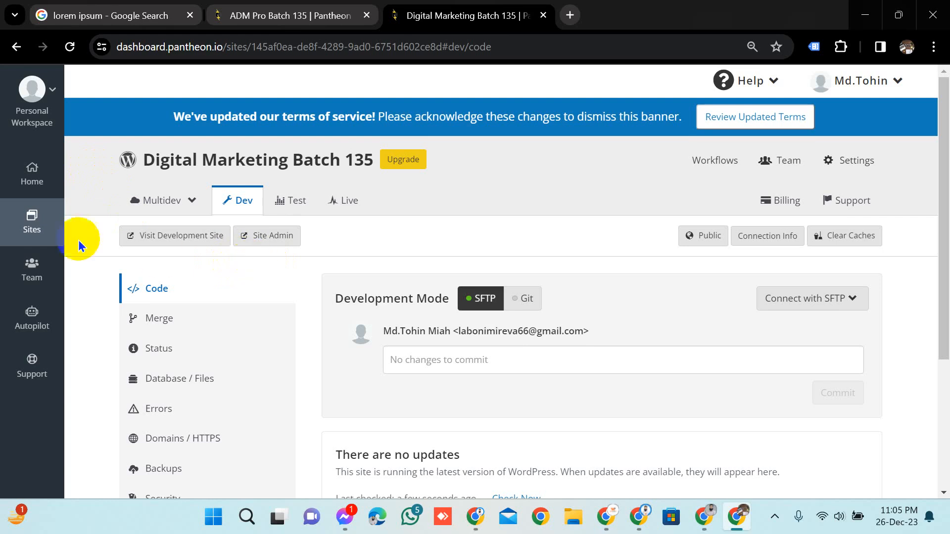
pyautogui.click(33, 226)
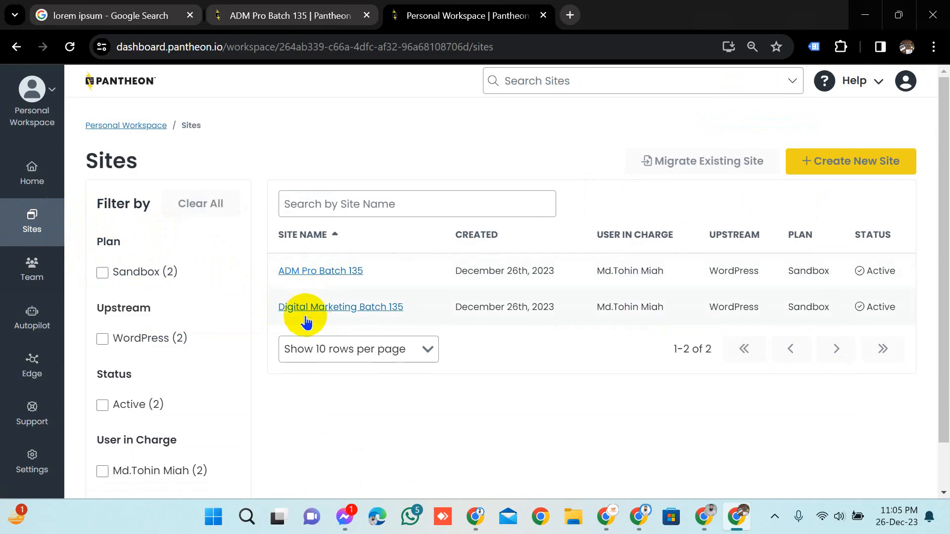
pyautogui.click(359, 309)
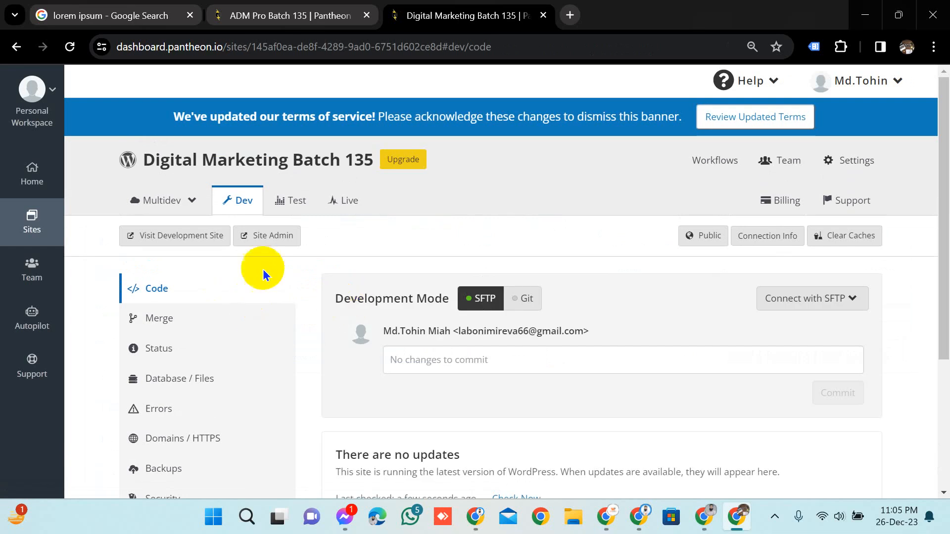
# - Open Site Admin and continue the WordPress installer in English (United States)
pyautogui.click(268, 242)
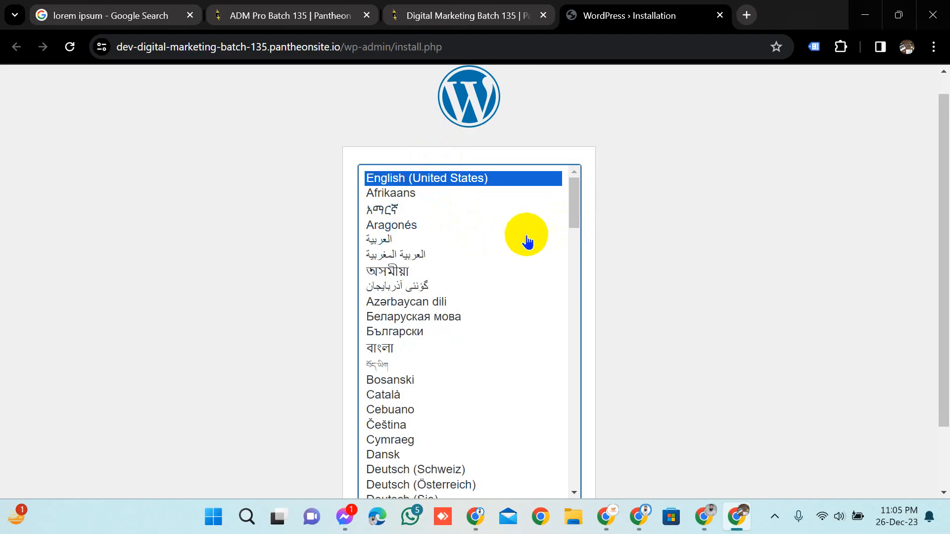
pyautogui.moveTo(572, 224); pyautogui.dragTo(583, 466)
pyautogui.scroll(-1, 618, 376)
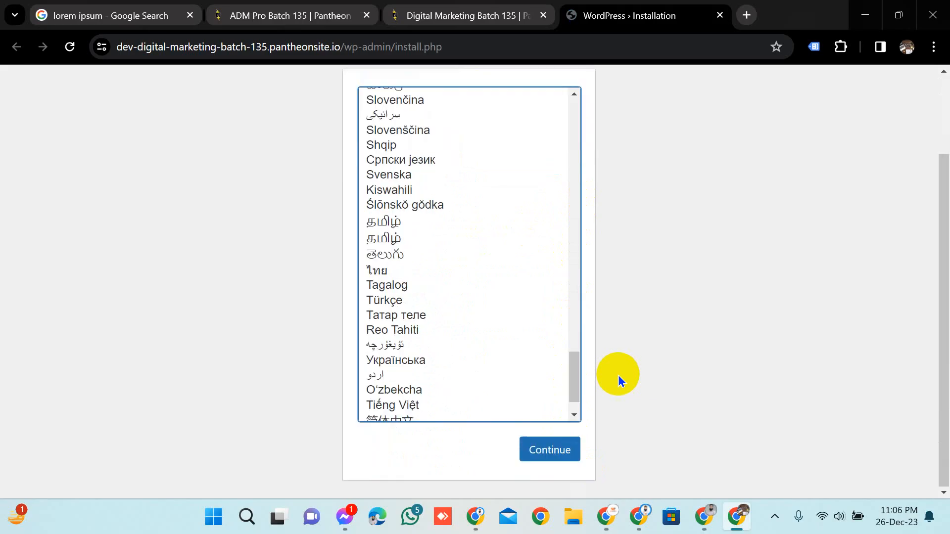
pyautogui.click(546, 467)
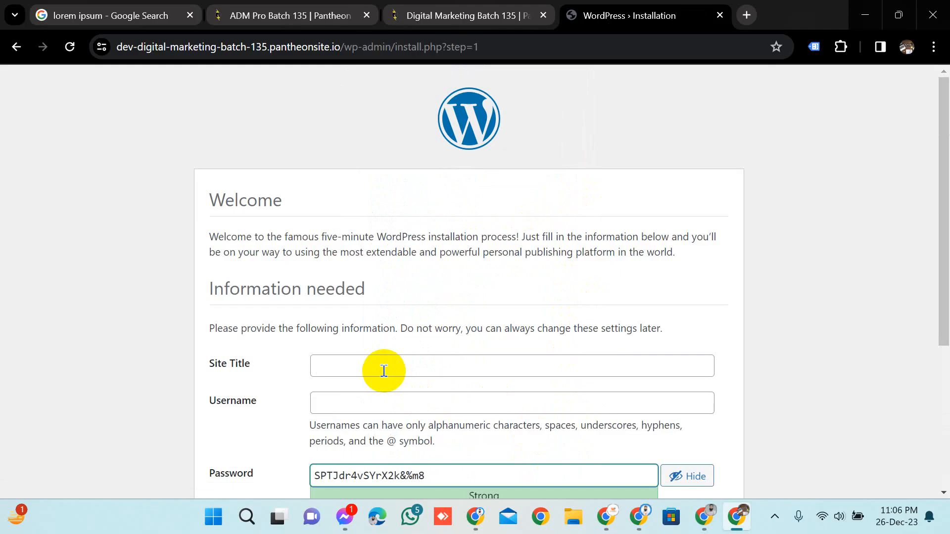
# - Set the Site Title to 'The Best Digital Marketing Freelancing IT In Bangladesh'
pyautogui.write('D')
pyautogui.click(337, 366)
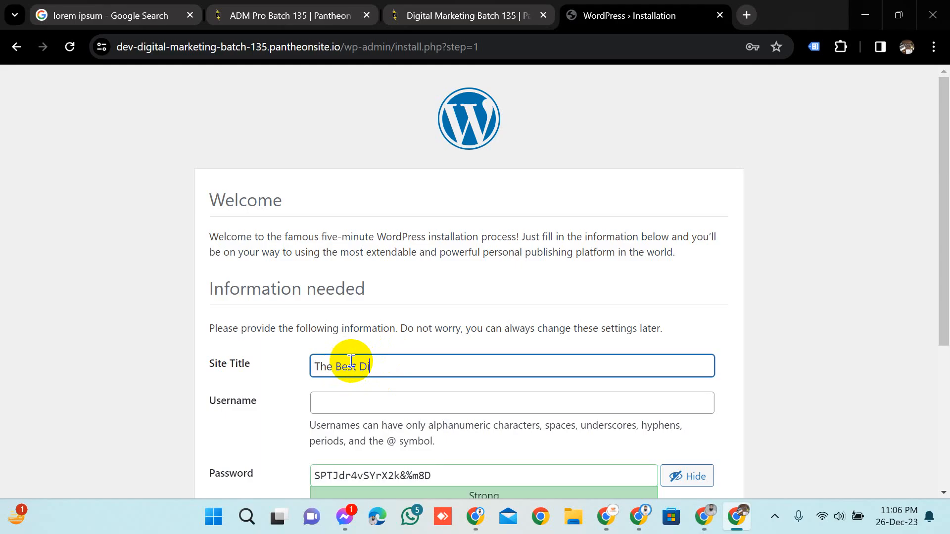
pyautogui.write('Marketing Freelancing IT In')
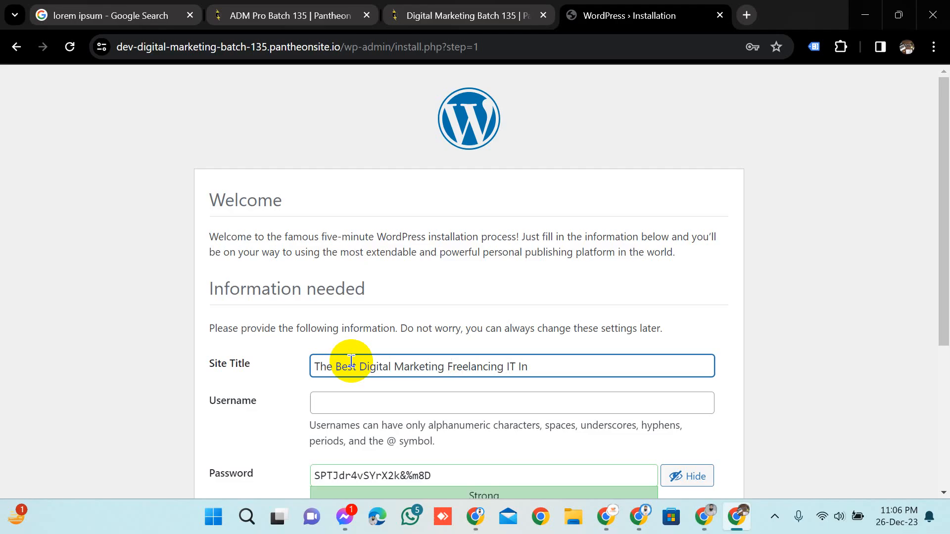
pyautogui.write('bangladesh')
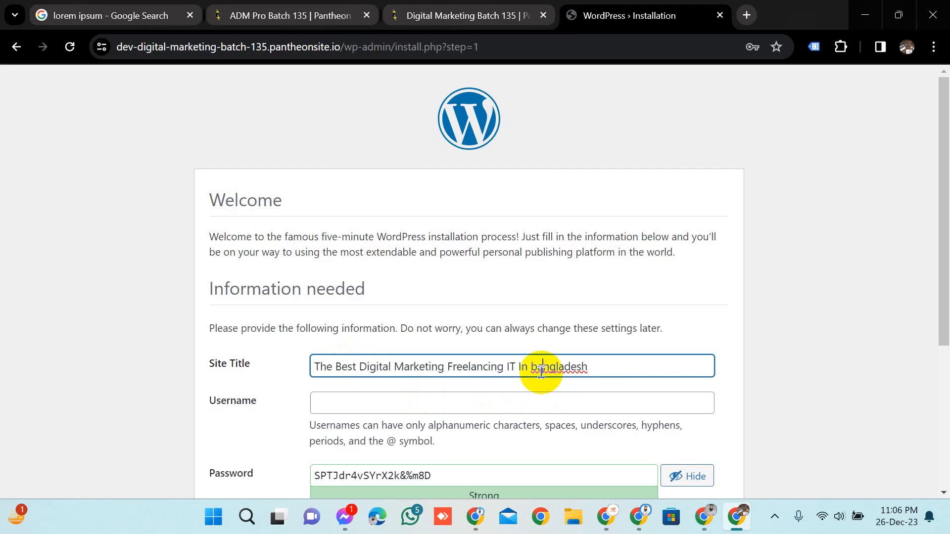
pyautogui.click(597, 376)
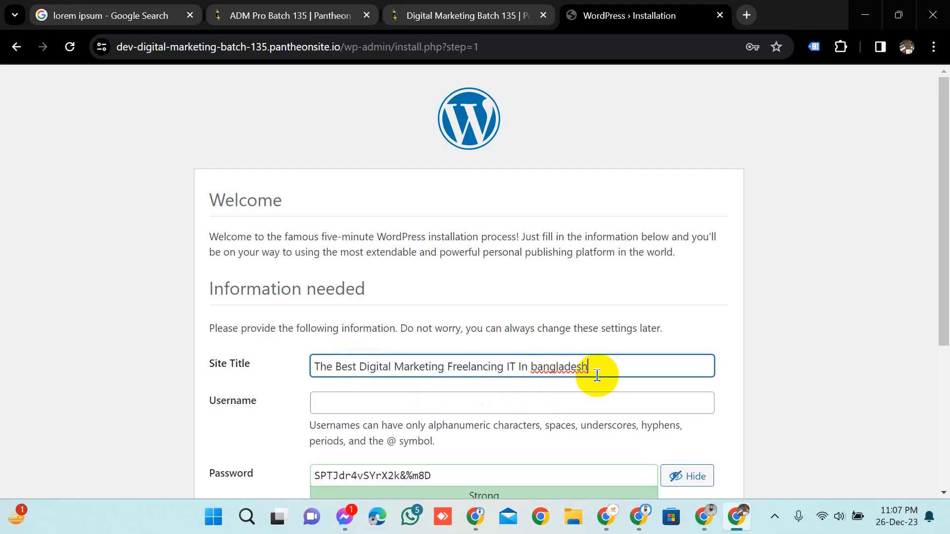
pyautogui.press('BackSpace')
pyautogui.write('B')
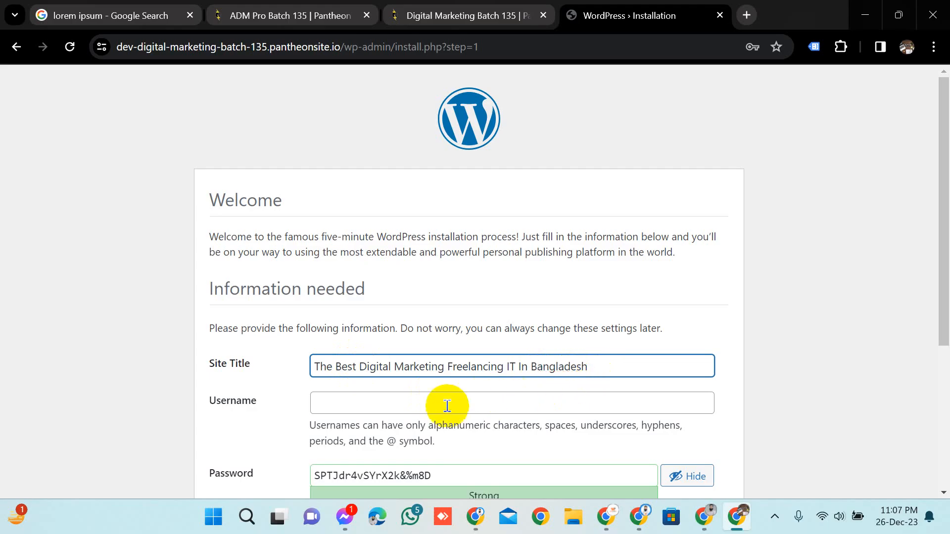
# - Enter username 'Admin' and clear the generated password to start a custom one
pyautogui.click(402, 409)
pyautogui.click(388, 461)
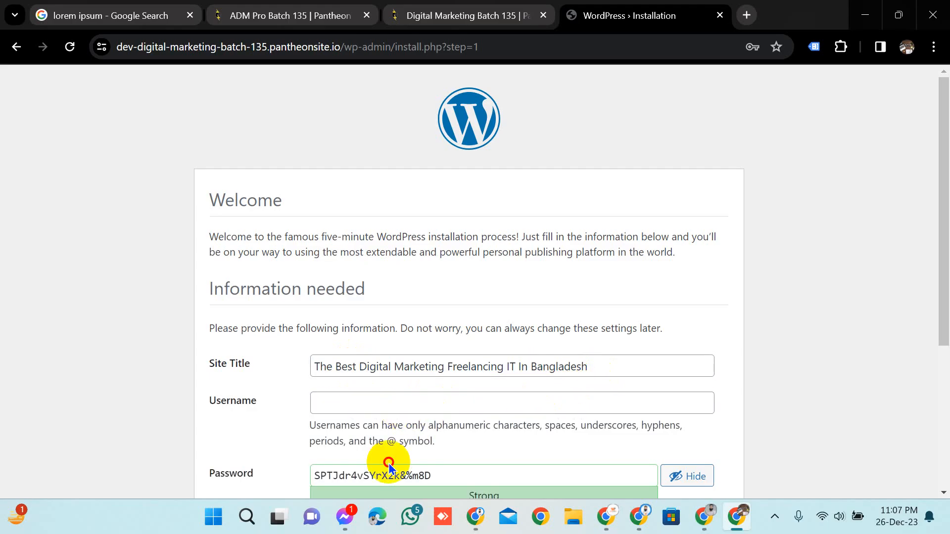
pyautogui.scroll(-1, 786, 317)
pyautogui.scroll(-2, 785, 316)
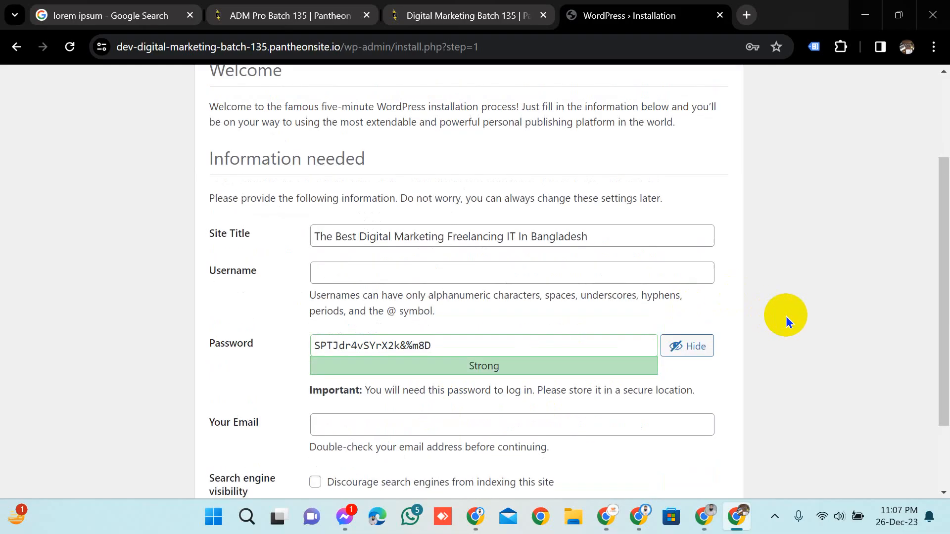
pyautogui.click(325, 277)
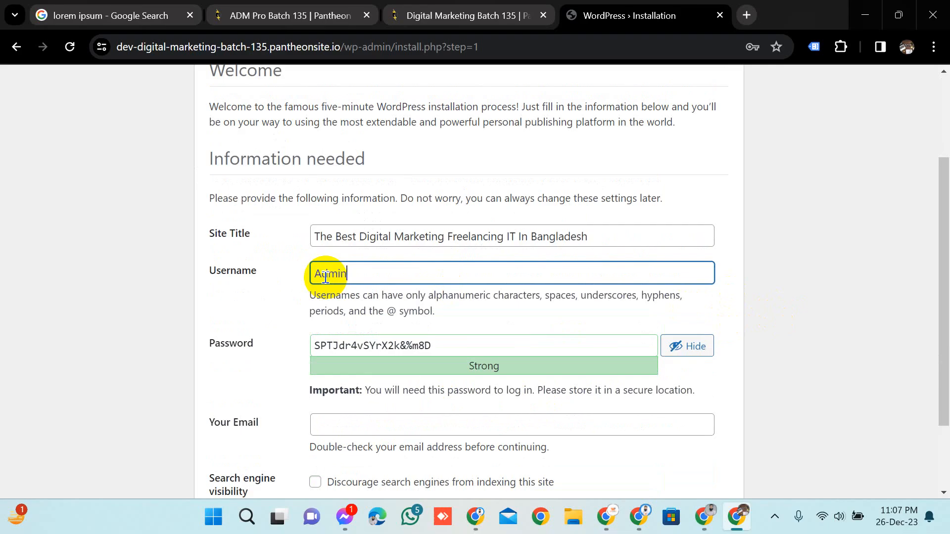
pyautogui.click(443, 342)
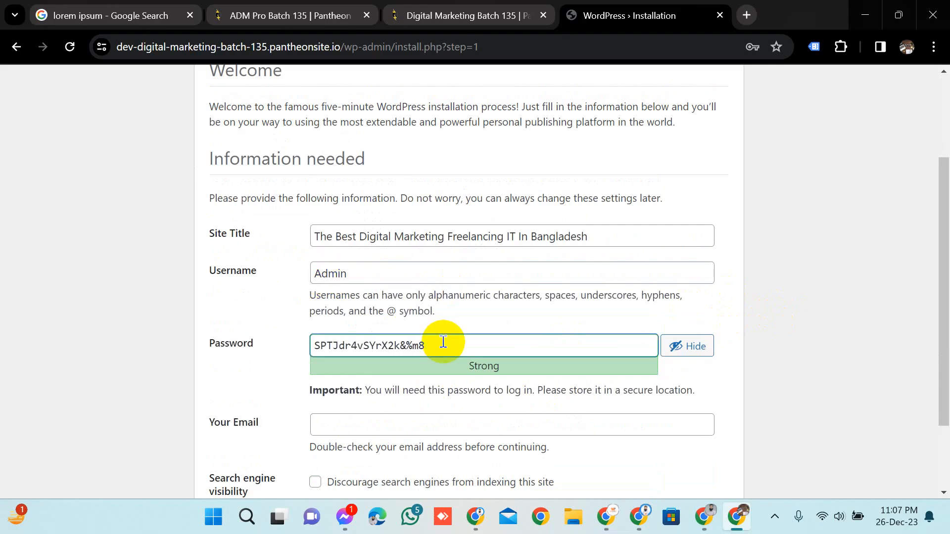
pyautogui.press('BackSpace')
pyautogui.press('BackSpace')
pyautogui.press('BackSpace')
pyautogui.press('BackSpace')
pyautogui.press('BackSpace')
pyautogui.press('BackSpace')
pyautogui.press('BackSpace')
pyautogui.press('BackSpace')
pyautogui.press('BackSpace')
pyautogui.press('BackSpace')
pyautogui.press('BackSpace')
pyautogui.press('BackSpace')
pyautogui.press('BackSpace')
pyautogui.press('BackSpace')
pyautogui.press('BackSpace')
pyautogui.press('BackSpace')
pyautogui.press('BackSpace')
pyautogui.press('BackSpace')
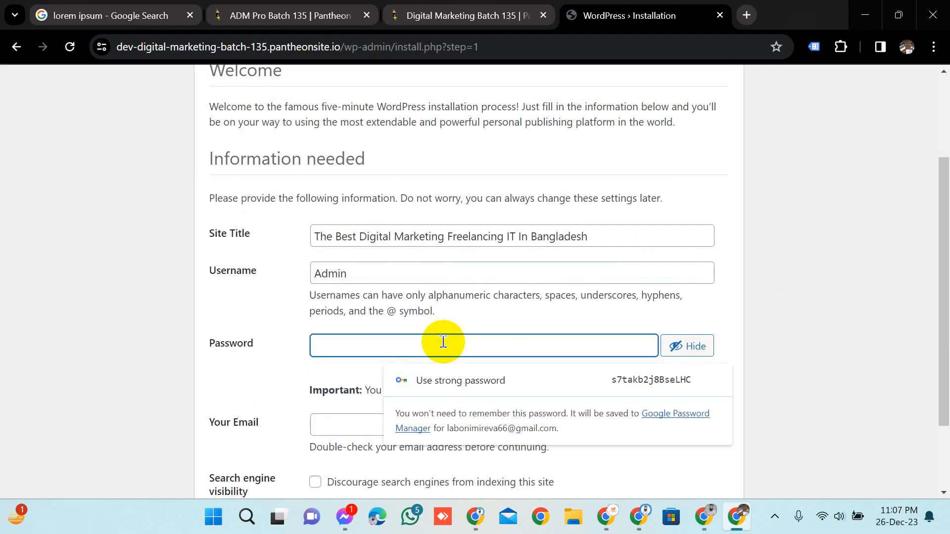
pyautogui.write('@')
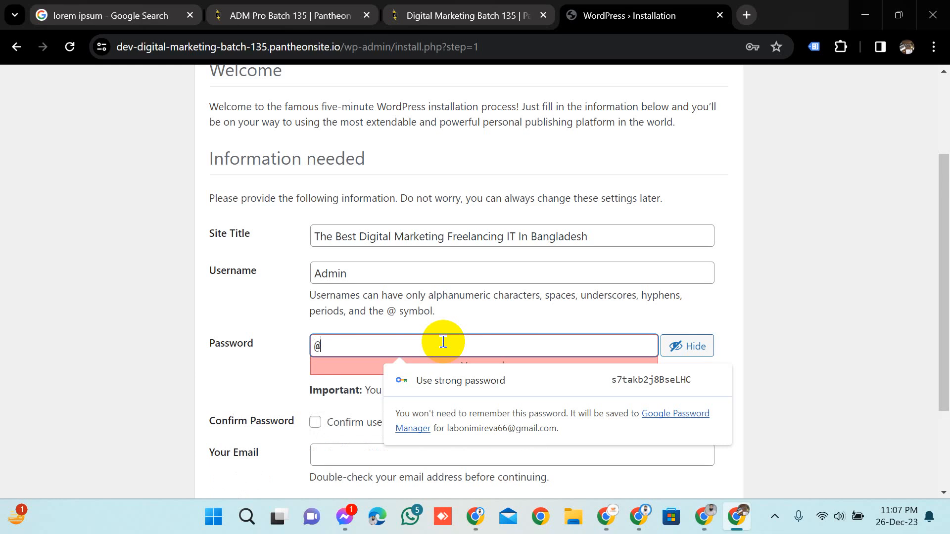
# - Toggle the password field between hidden and shown while editing it
pyautogui.click(684, 346)
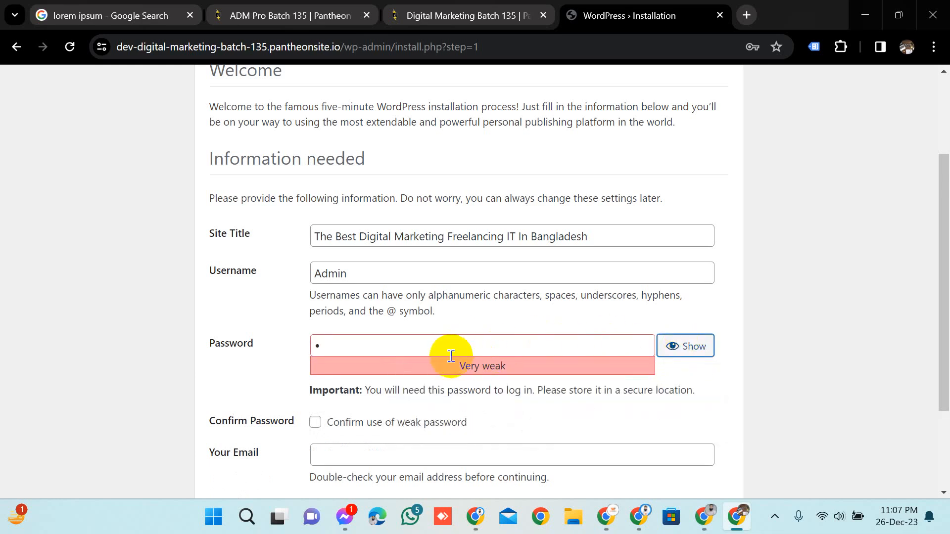
pyautogui.click(376, 343)
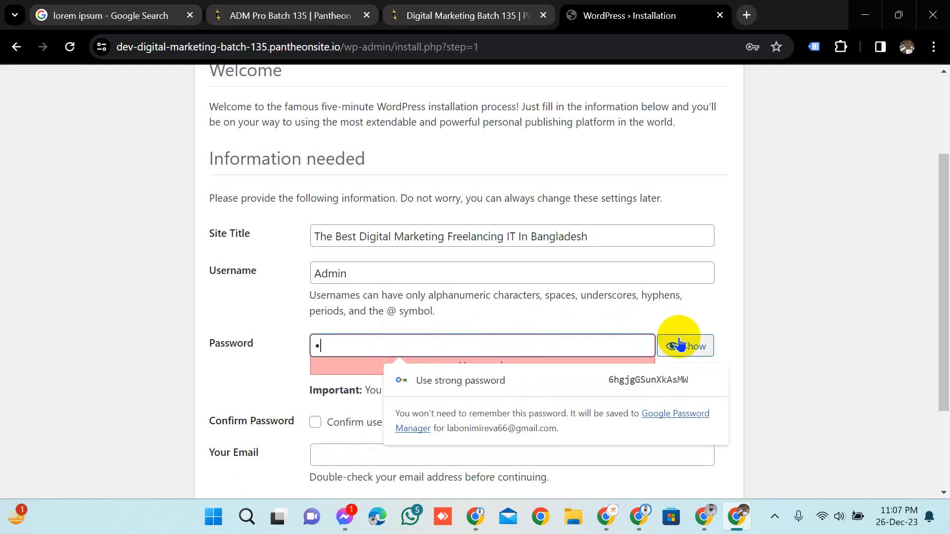
pyautogui.click(680, 344)
pyautogui.click(360, 346)
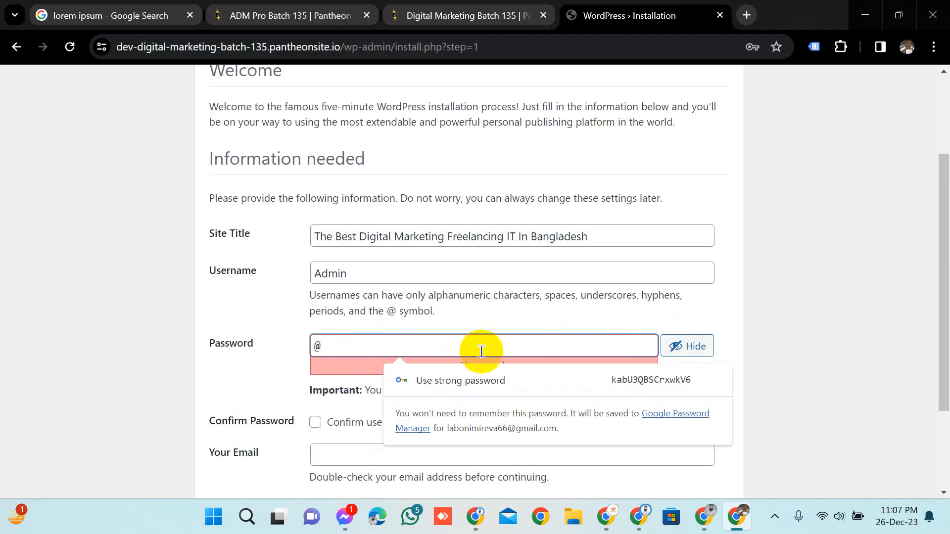
pyautogui.click(694, 351)
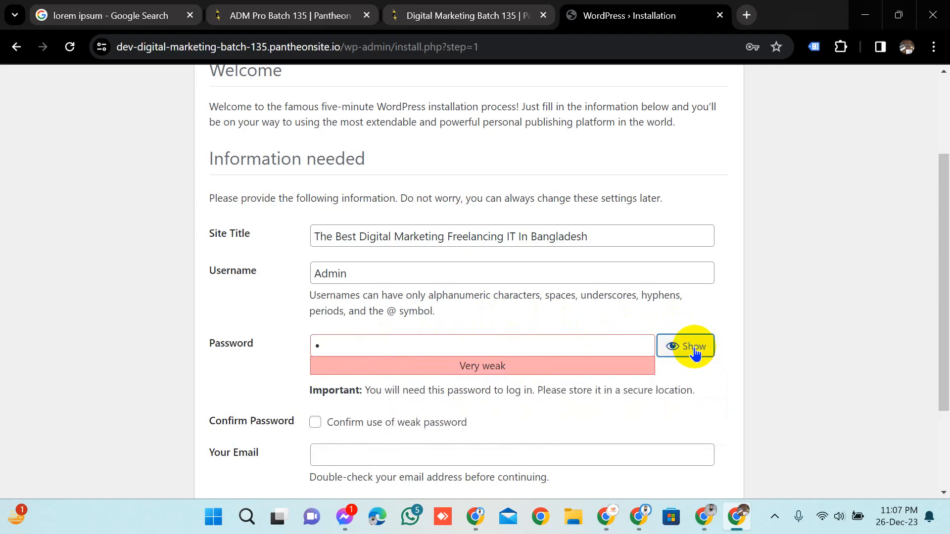
pyautogui.click(694, 349)
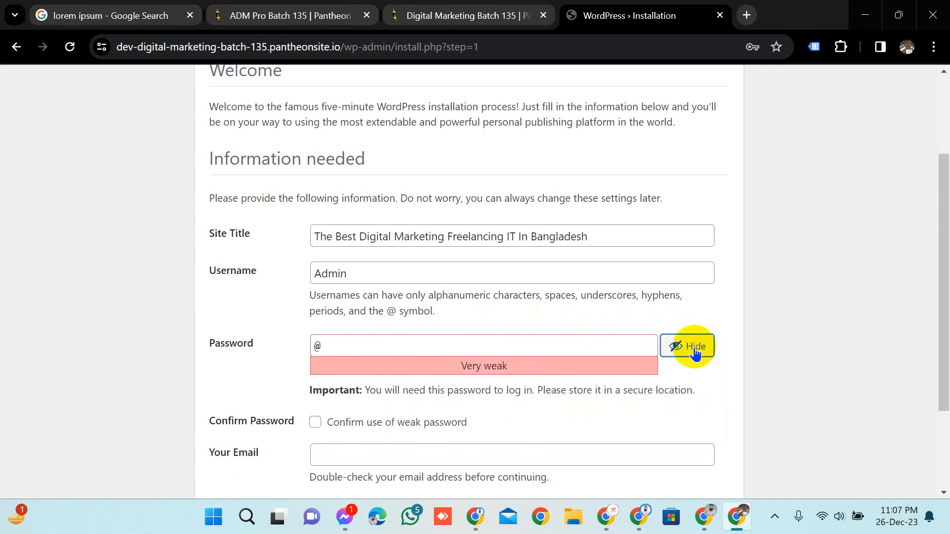
pyautogui.click(333, 346)
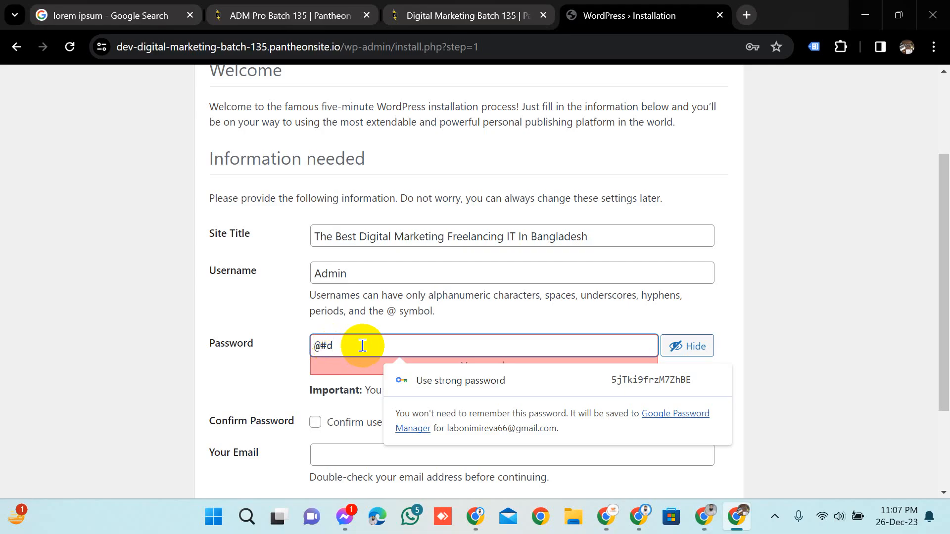
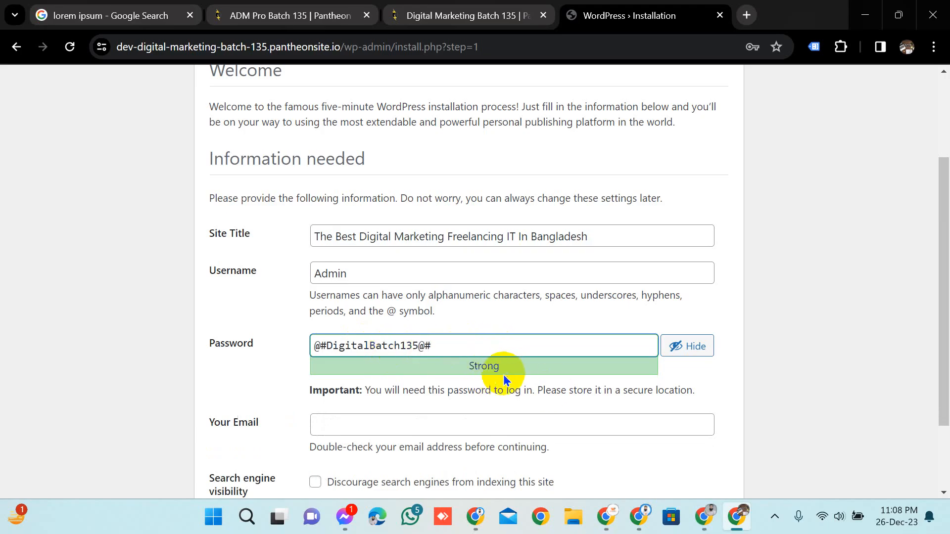
# - Finish a custom admin password rated Strong and mask it again
pyautogui.scroll(-1, 505, 377)
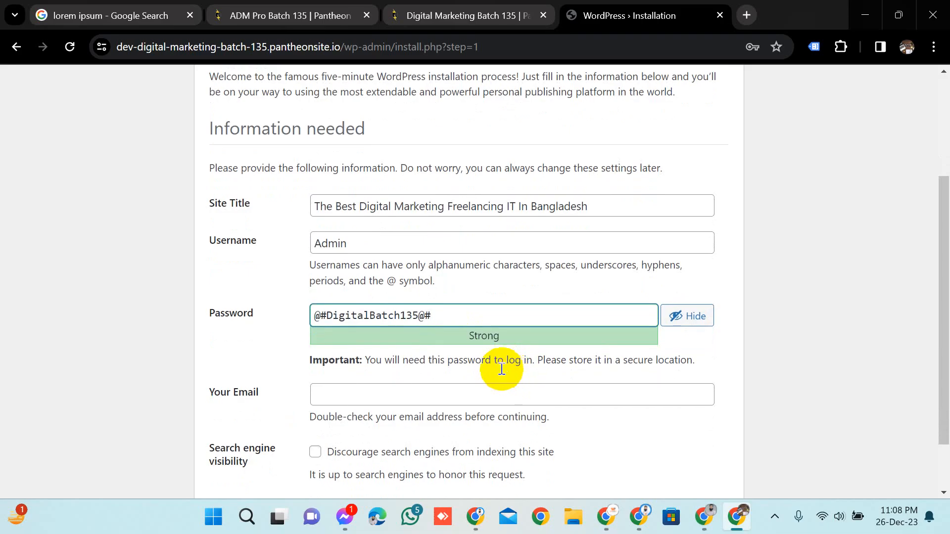
pyautogui.tripleClick(448, 318)
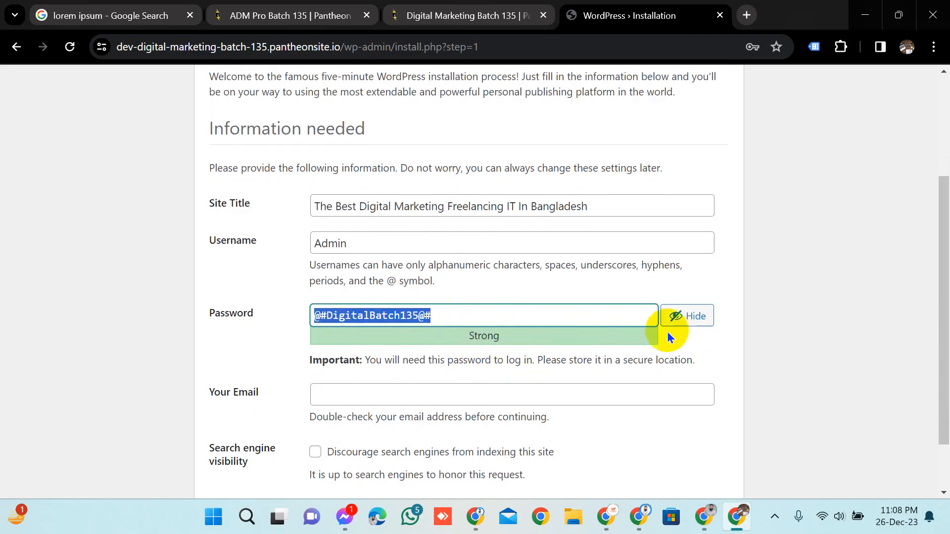
pyautogui.click(690, 319)
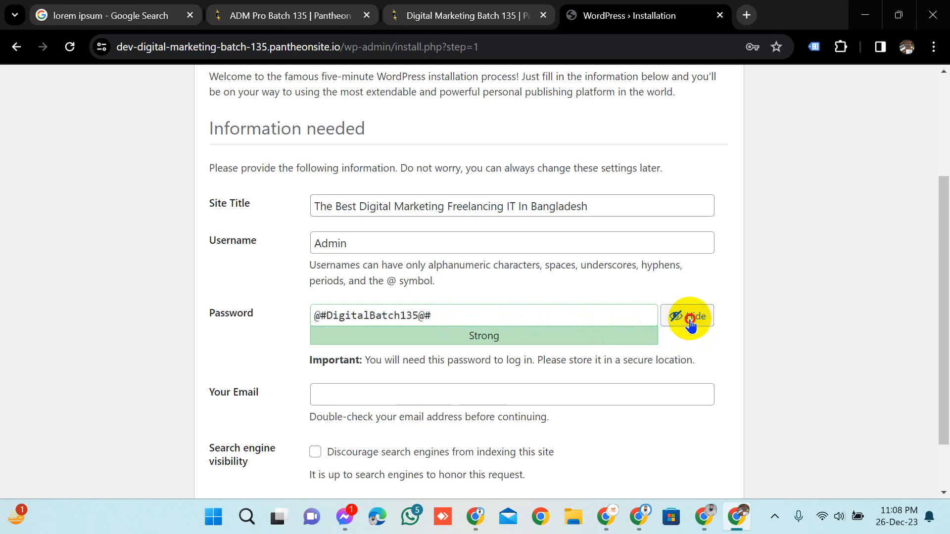
pyautogui.click(396, 403)
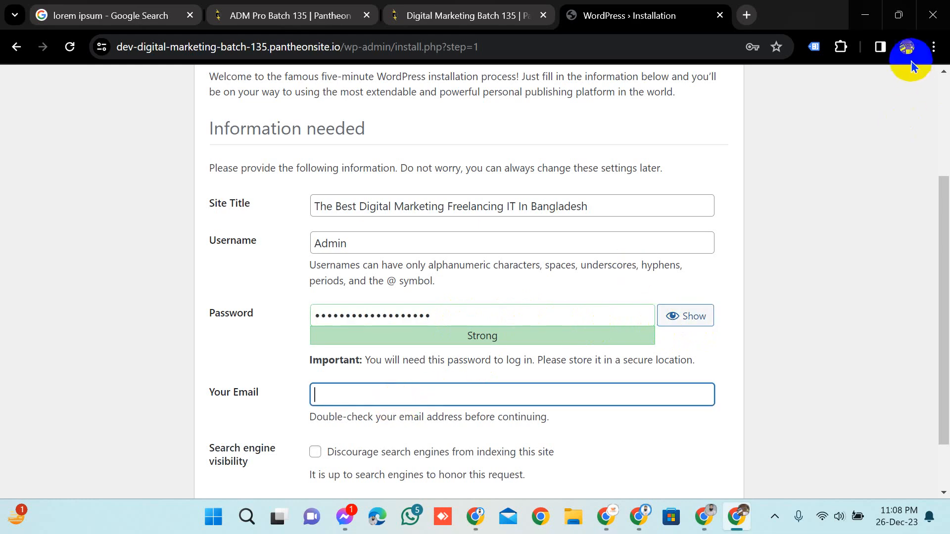
# - Open the Manage your Google Account page from the Chrome profile menu in a new tab
pyautogui.click(906, 47)
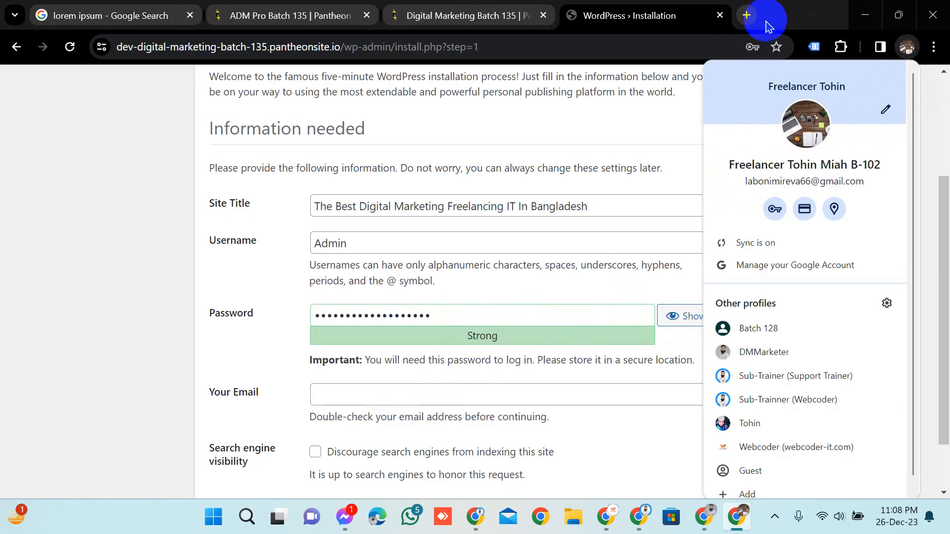
pyautogui.click(746, 15)
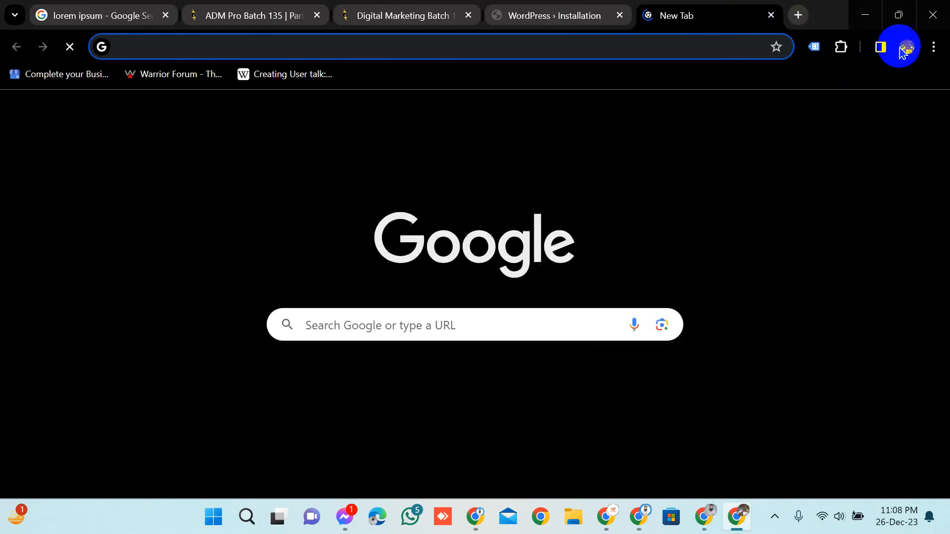
pyautogui.click(905, 48)
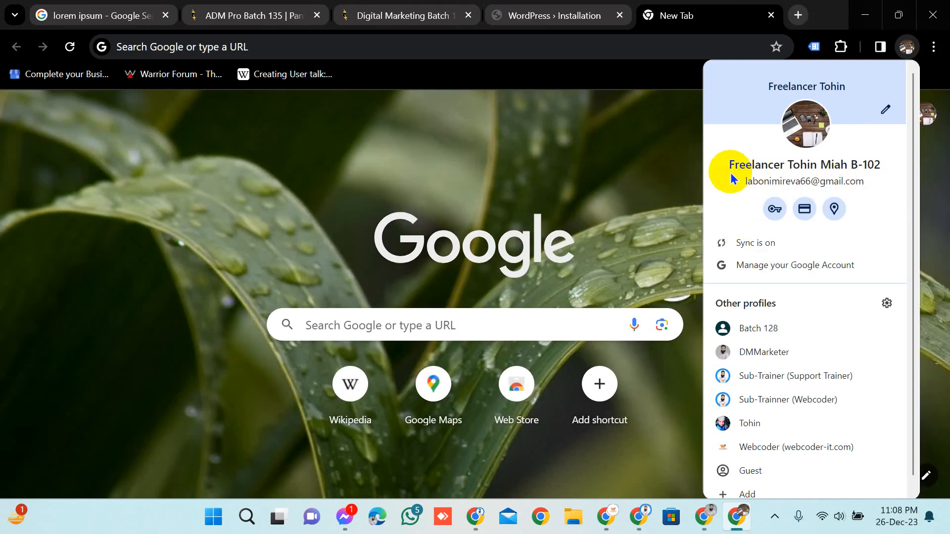
pyautogui.click(788, 261)
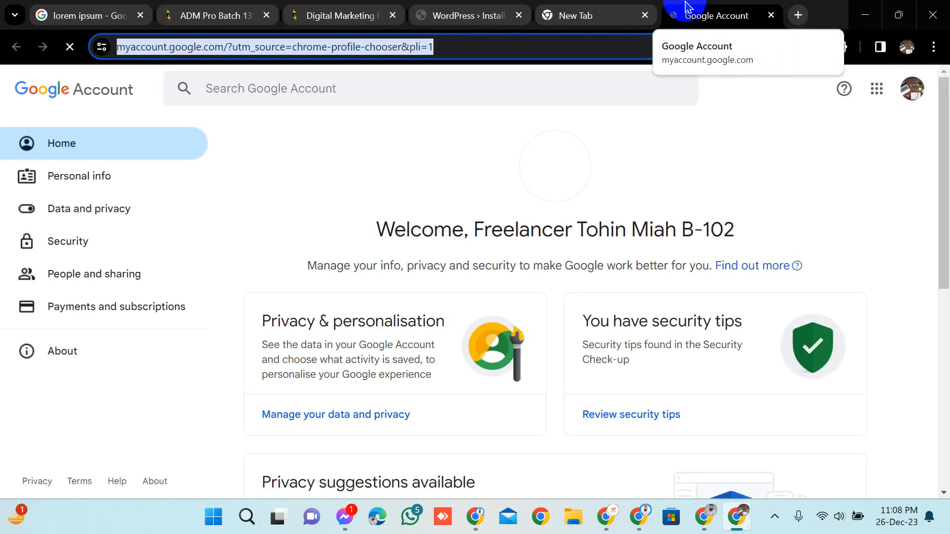
# - Select the signed-in account's e-mail address, then close the Google Account tab
pyautogui.click(912, 89)
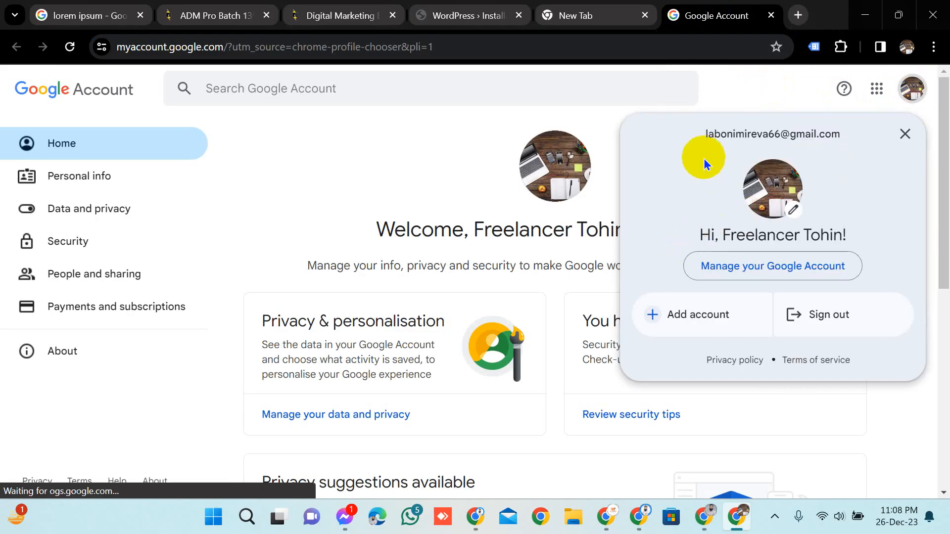
pyautogui.moveTo(693, 134); pyautogui.dragTo(840, 135)
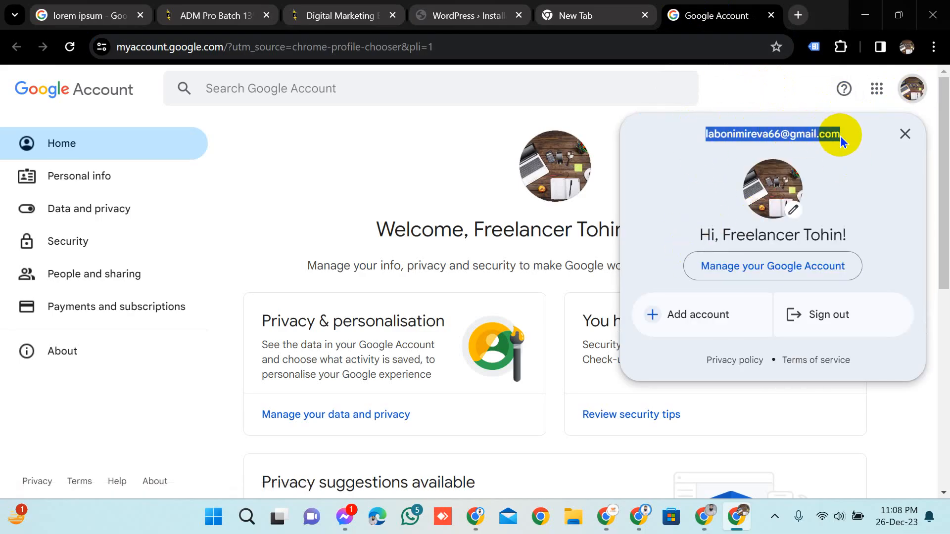
pyautogui.click(771, 15)
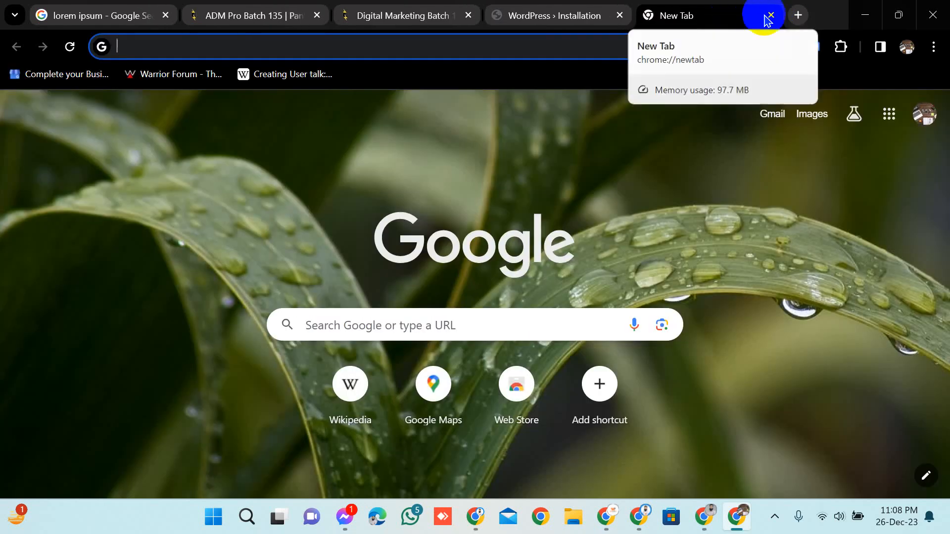
pyautogui.click(554, 9)
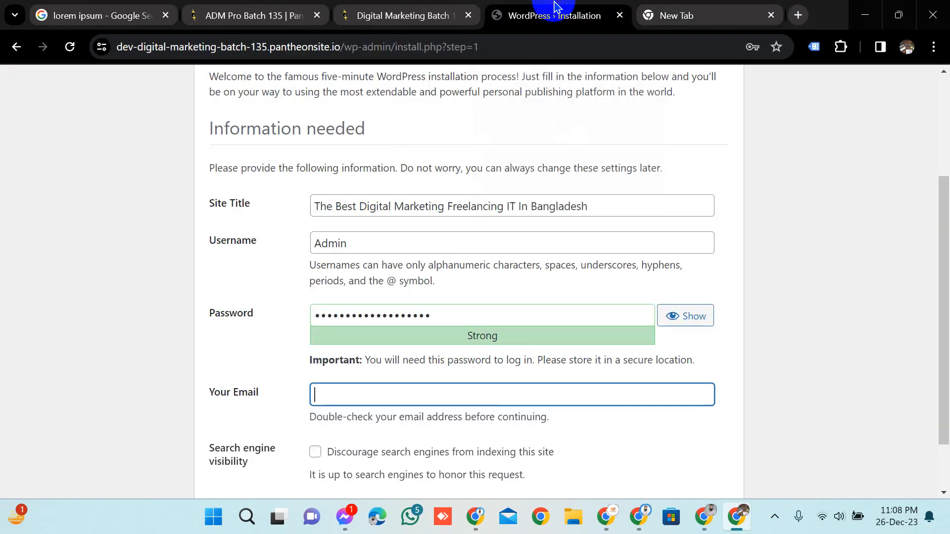
# - Paste in the admin e-mail, discourage search engine indexing, and run the WordPress installation
pyautogui.click(354, 409)
pyautogui.click(386, 393)
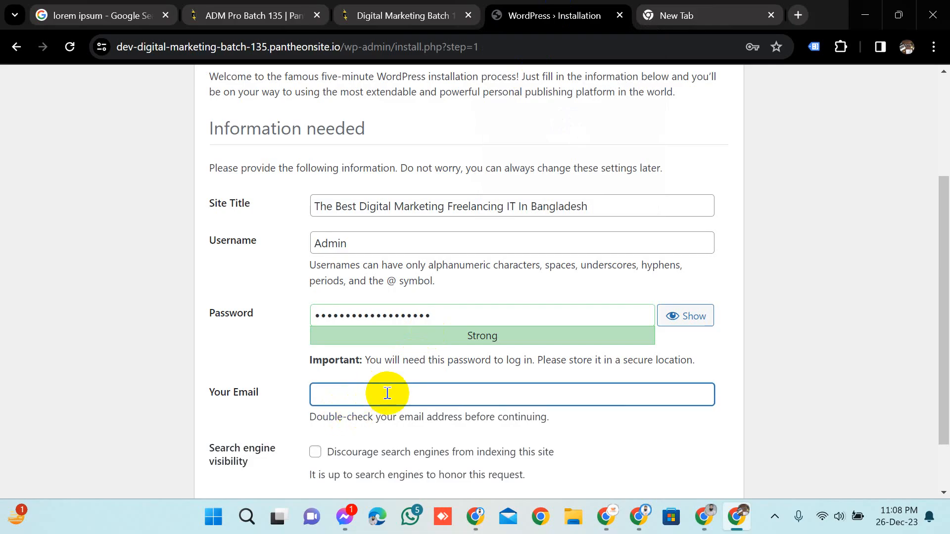
pyautogui.hotkey('ctrl', 'v')
pyautogui.scroll(-1, 387, 393)
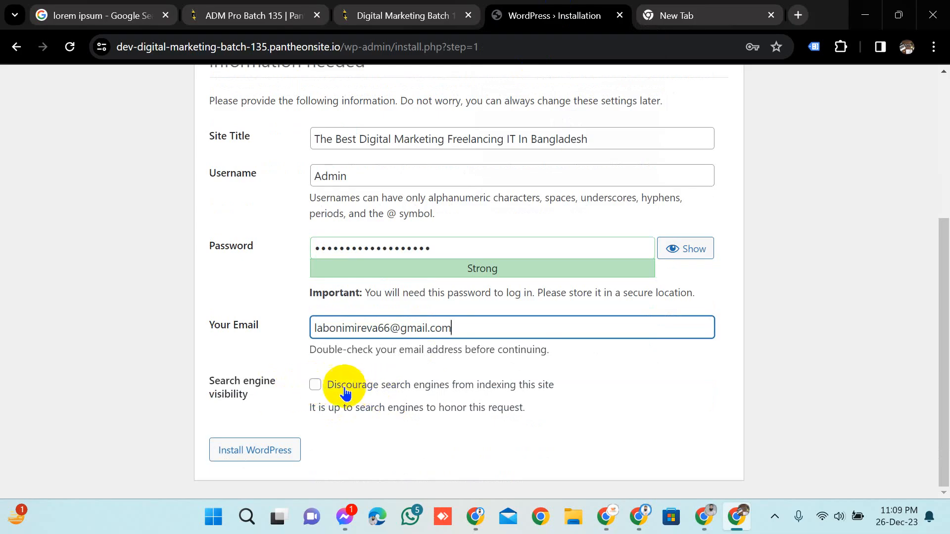
pyautogui.click(315, 385)
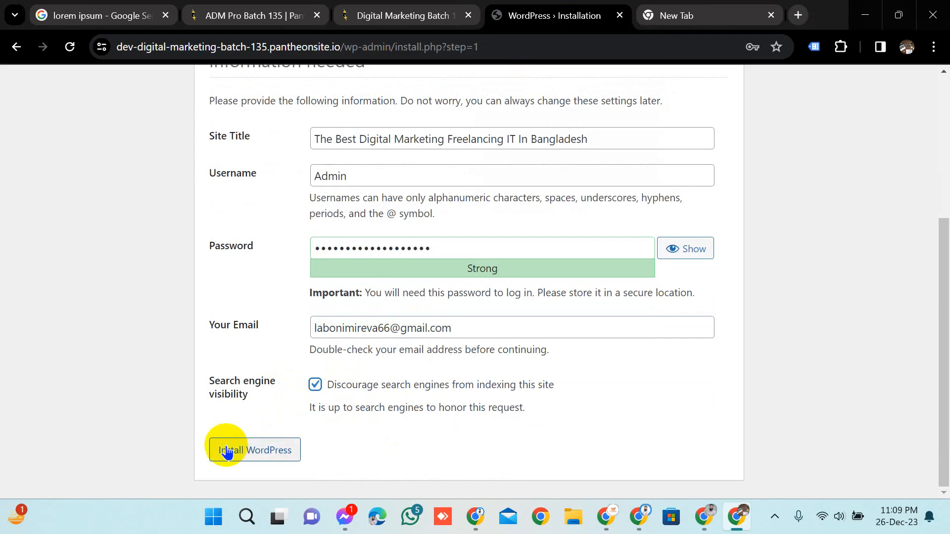
pyautogui.click(267, 451)
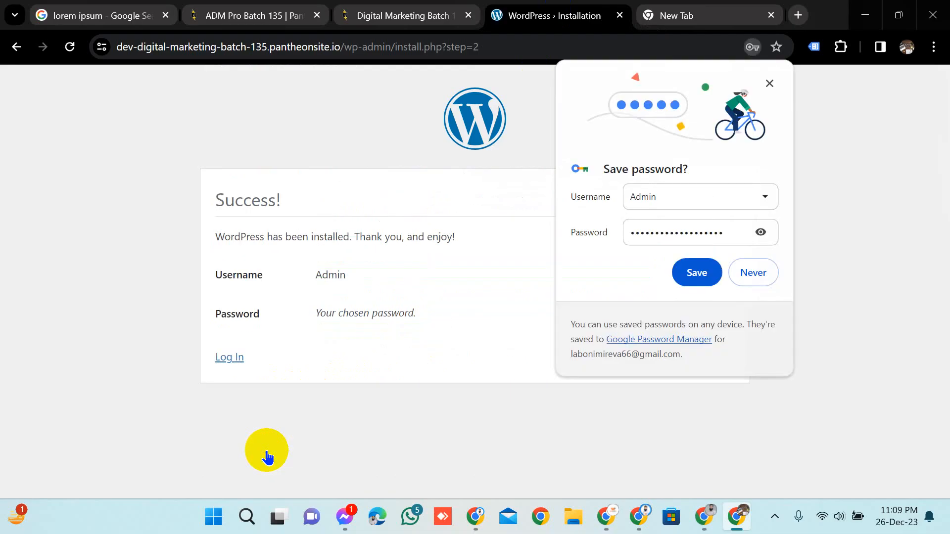
# - Save the admin login in Chrome, decline Windows Hello, and log in with Remember Me checked
pyautogui.click(694, 277)
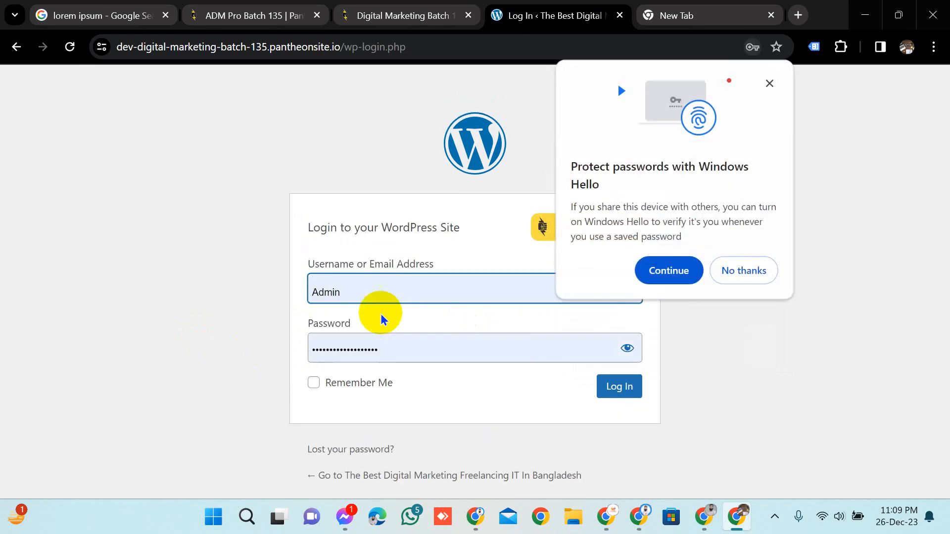
pyautogui.click(732, 270)
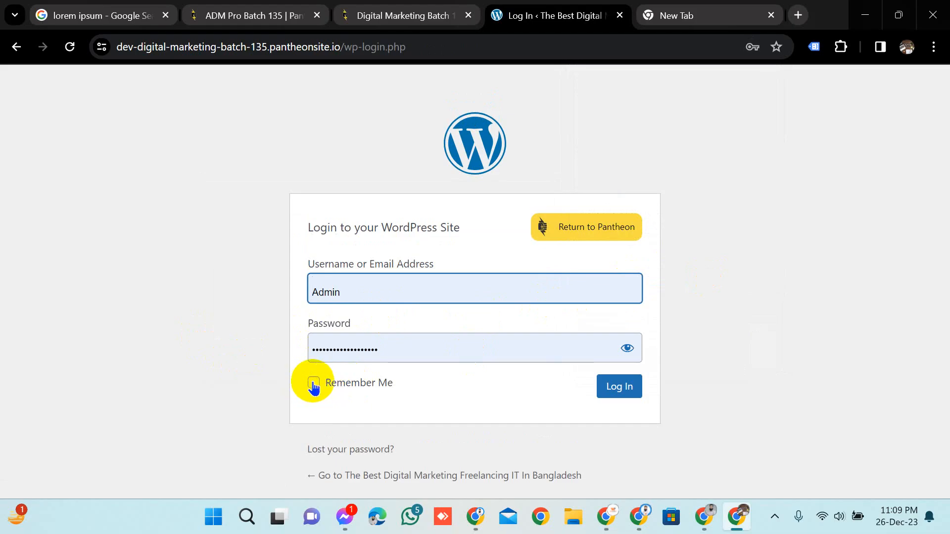
pyautogui.click(313, 386)
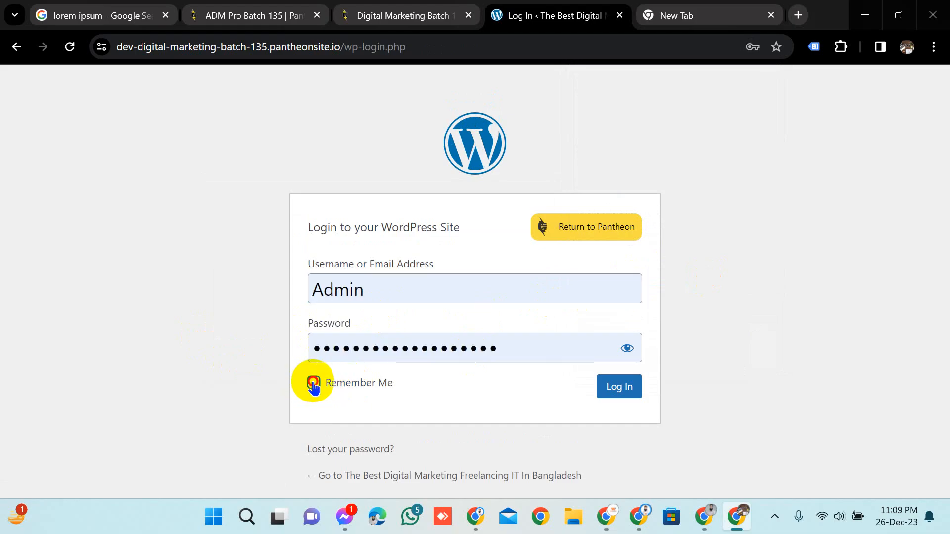
pyautogui.click(622, 391)
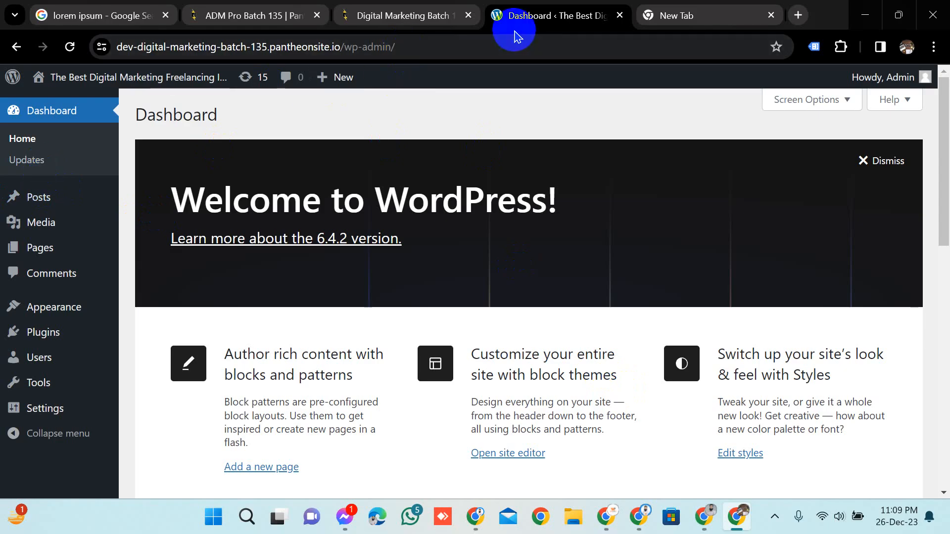
# - Open the live site from the admin bar's Visit Site link in a new tab, closing the empty tab
pyautogui.click(418, 45)
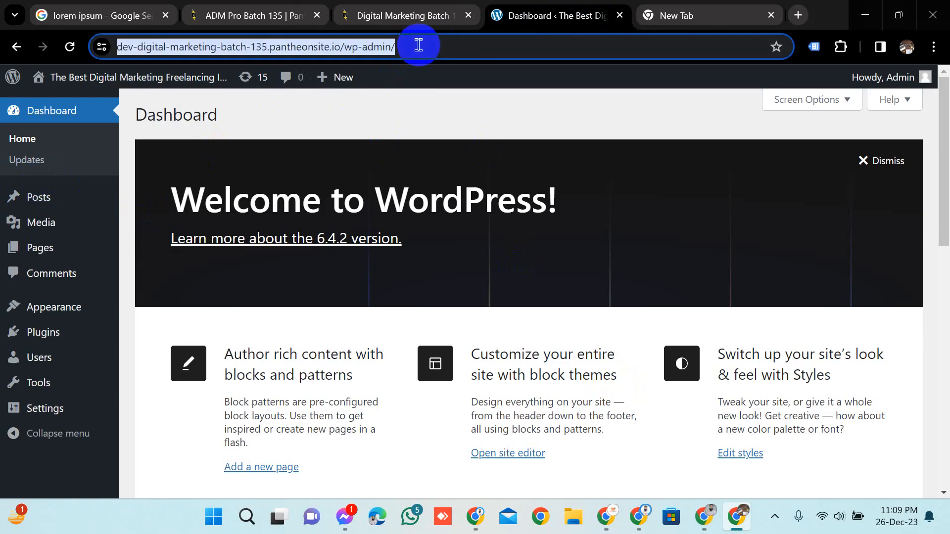
pyautogui.click(424, 43)
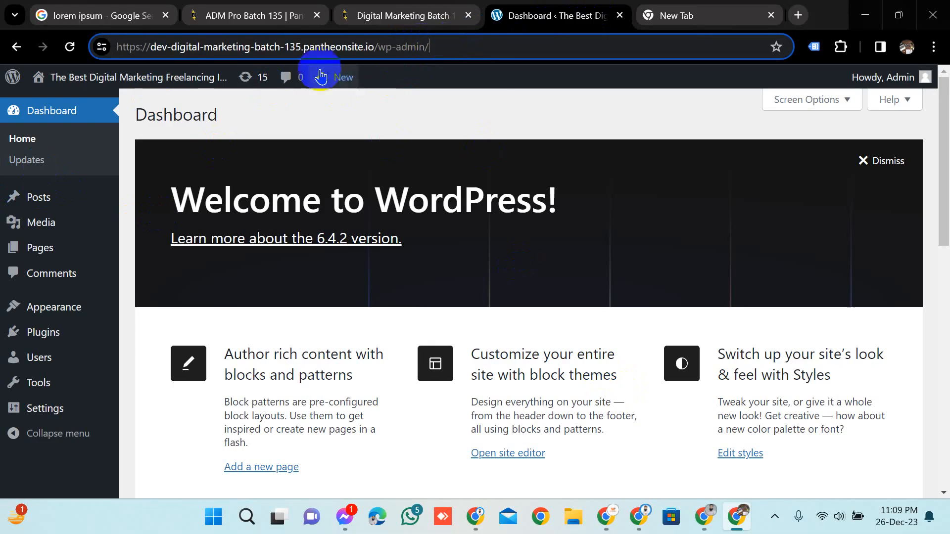
pyautogui.moveTo(38, 88)
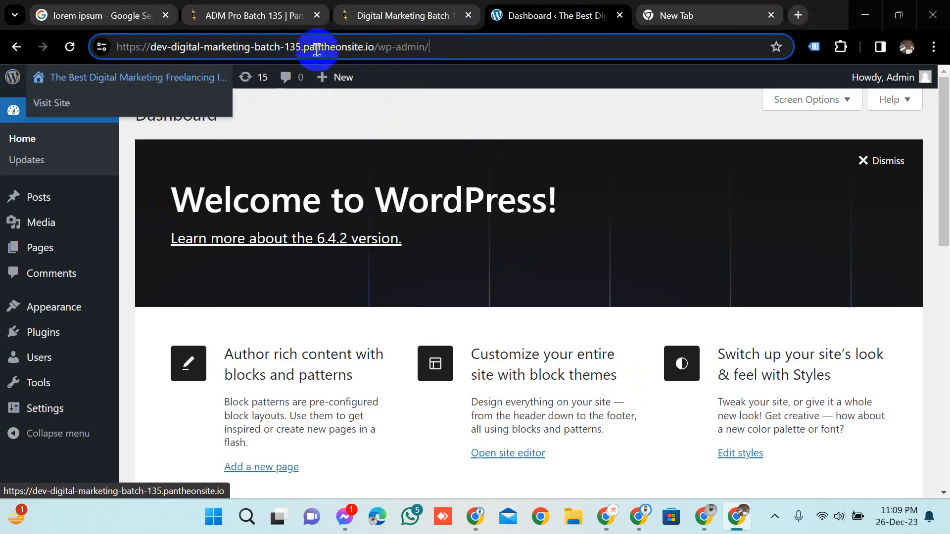
pyautogui.rightClick(50, 107)
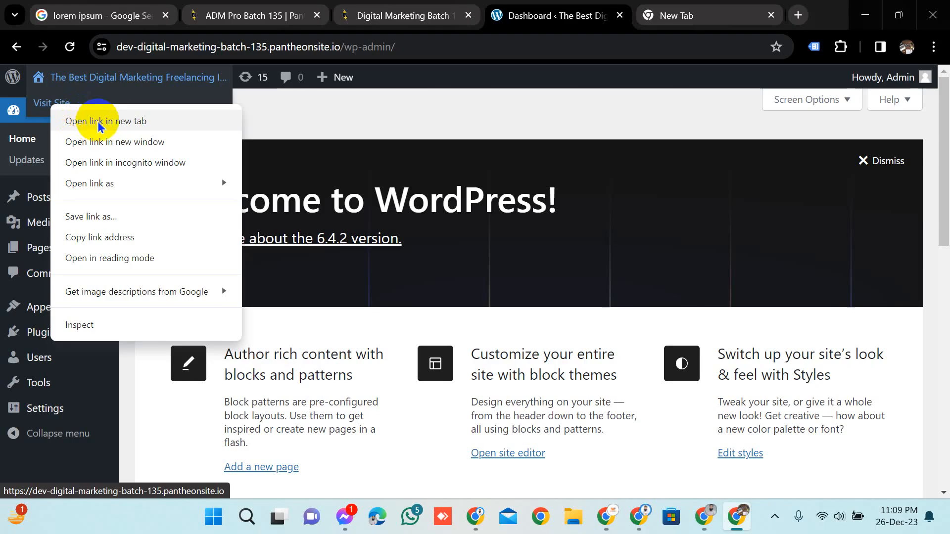
pyautogui.click(113, 123)
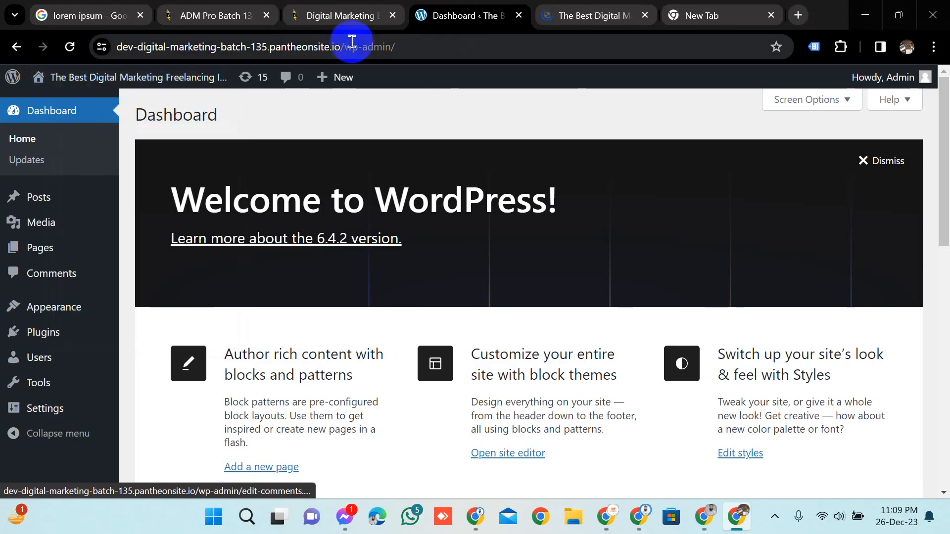
pyautogui.click(770, 16)
pyautogui.click(699, 14)
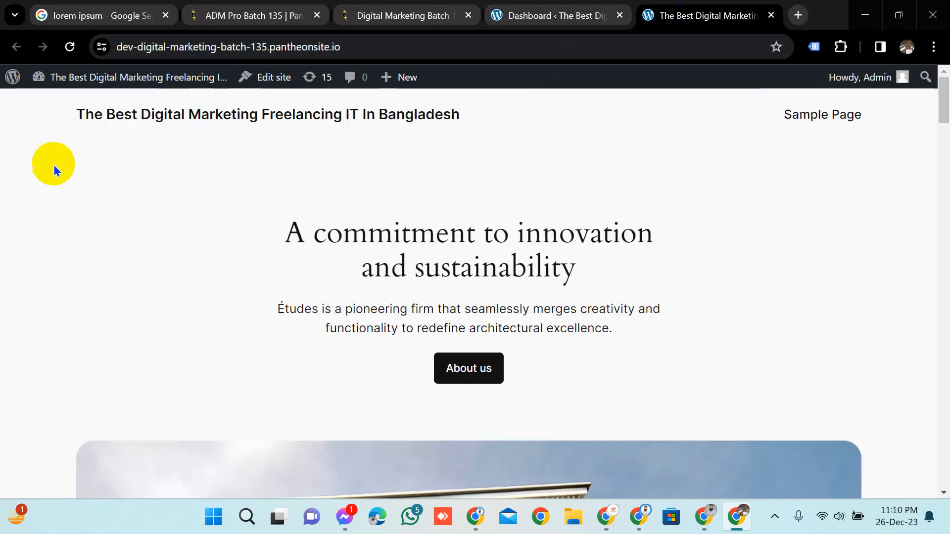
# - Bookmark the site homepage in Chrome, then close the homepage tab
pyautogui.click(557, 12)
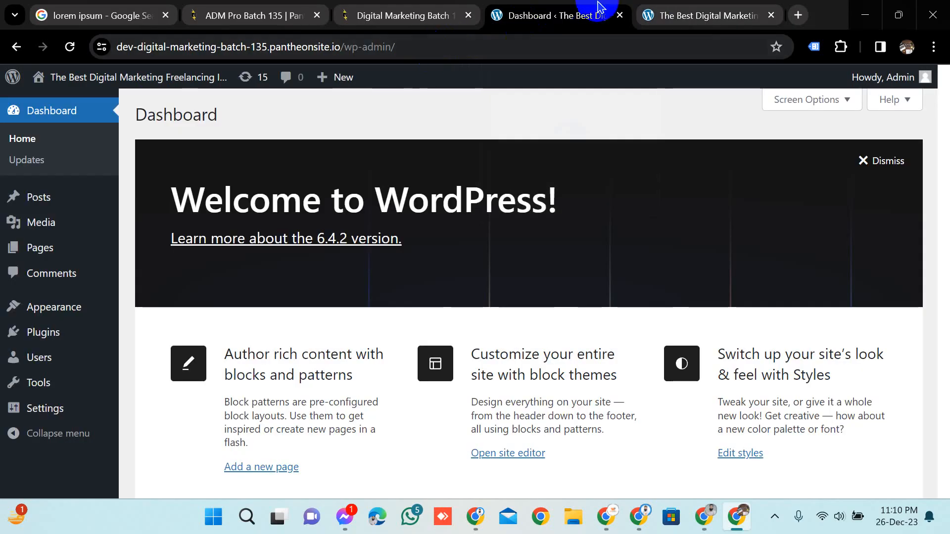
pyautogui.click(700, 6)
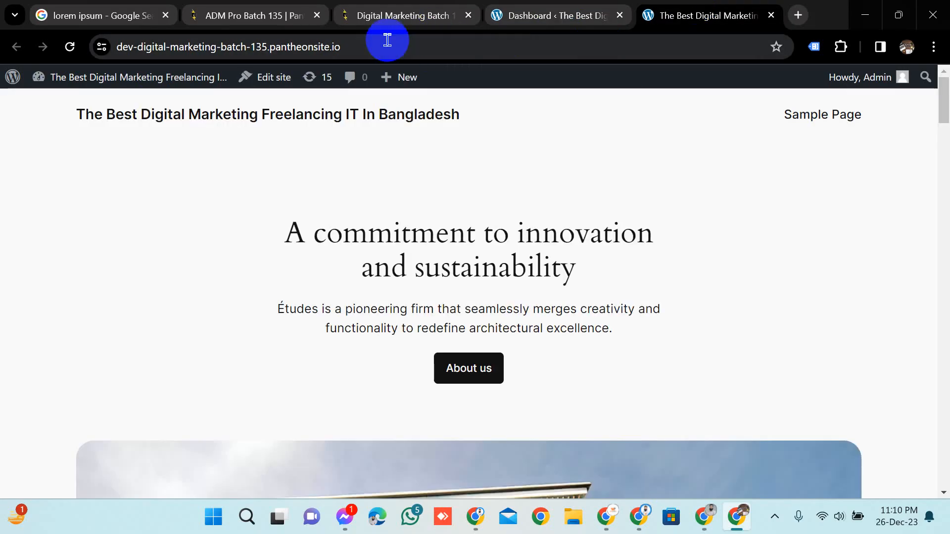
pyautogui.click(406, 46)
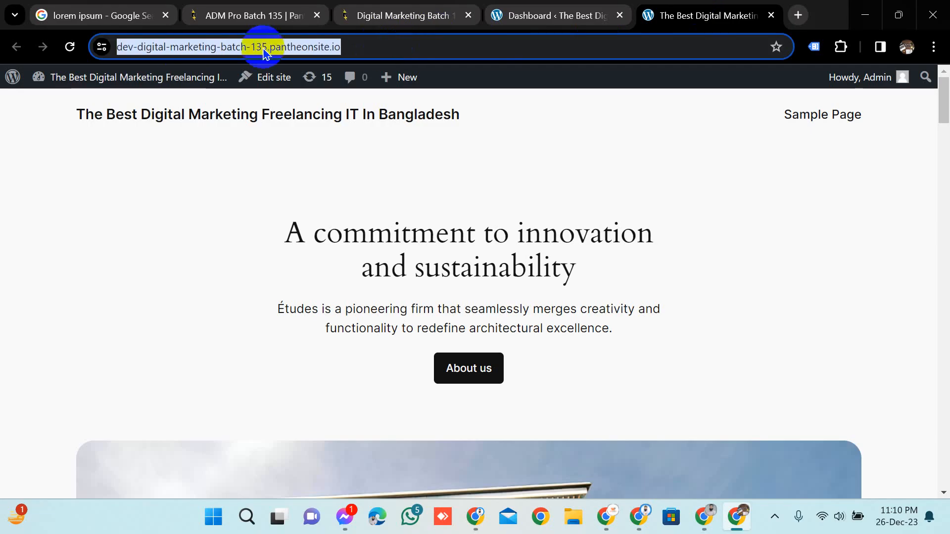
pyautogui.click(358, 45)
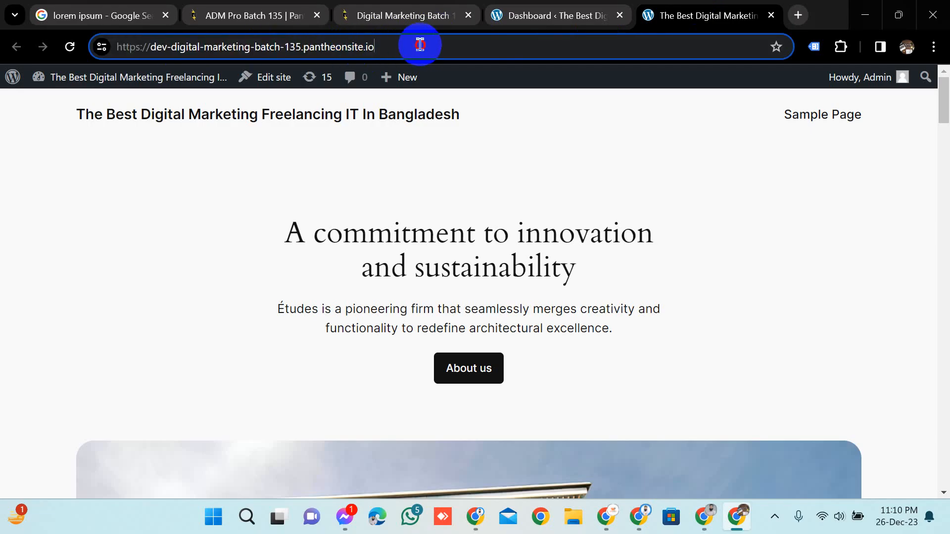
pyautogui.click(777, 48)
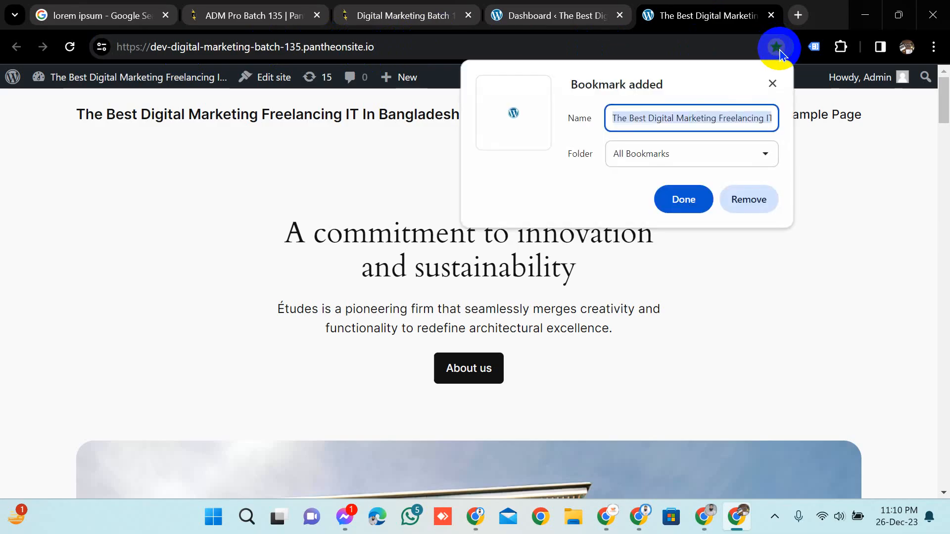
pyautogui.click(685, 201)
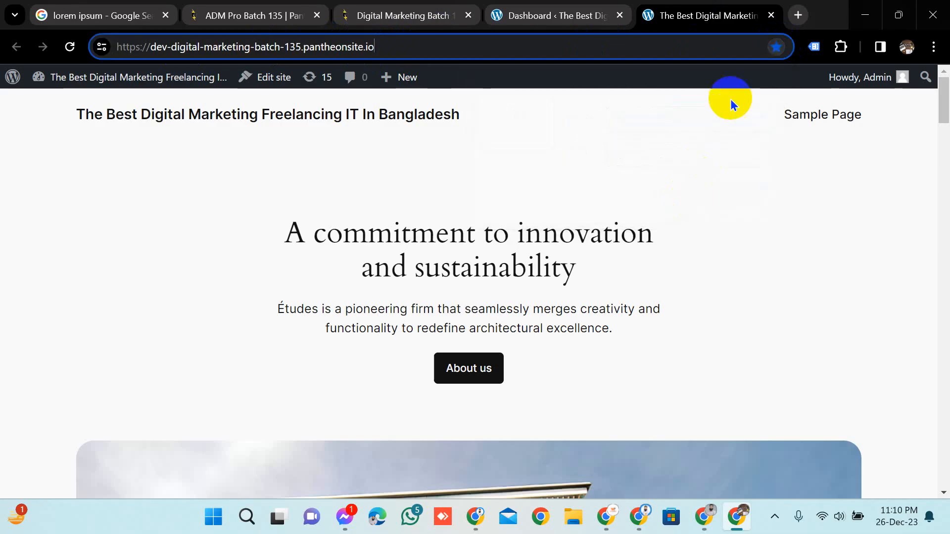
pyautogui.click(770, 16)
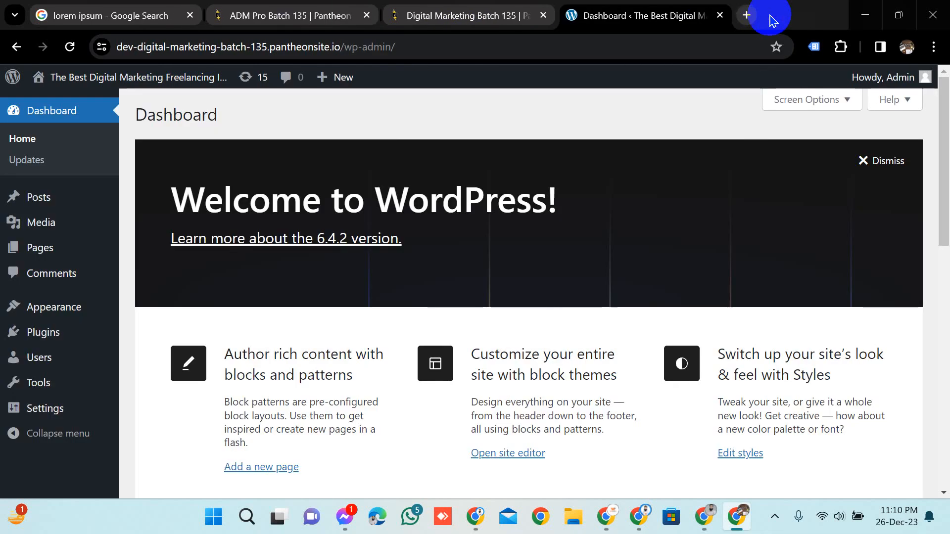
# - Reopen the site homepage in a new tab from its saved bookmark
pyautogui.click(747, 14)
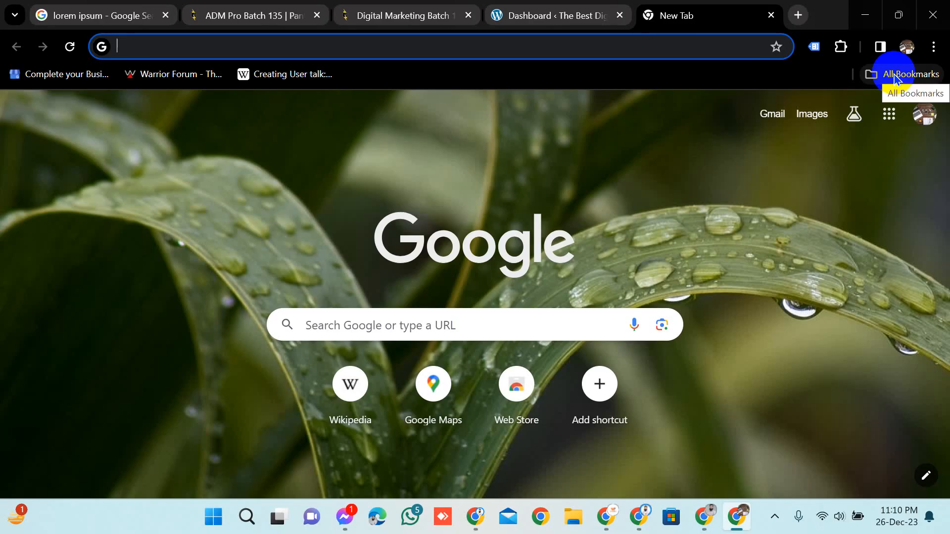
pyautogui.click(896, 75)
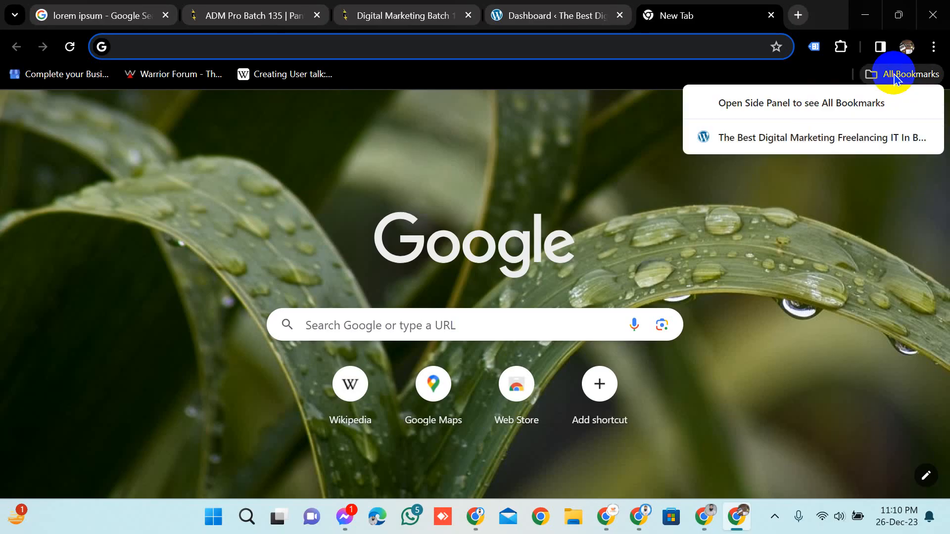
pyautogui.click(788, 137)
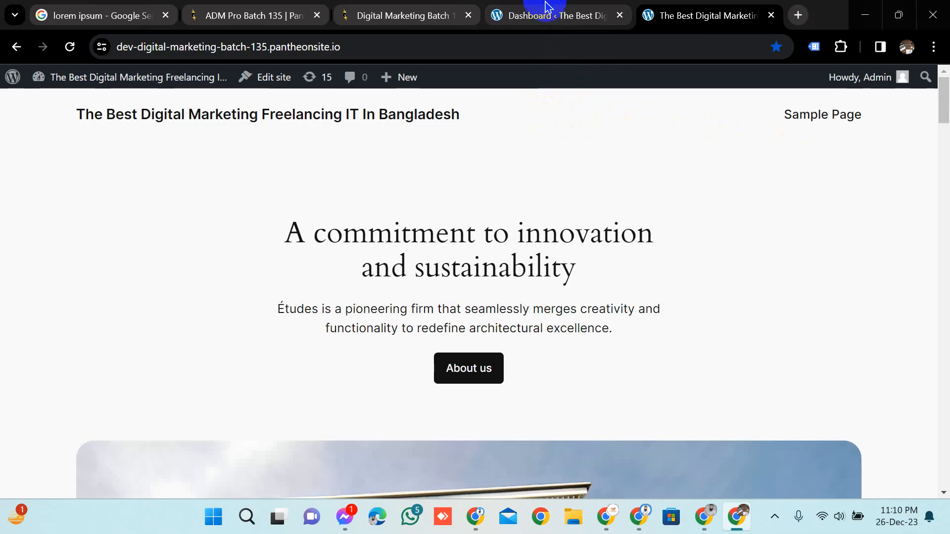
# - Bookmark the Dashboard page, then return to the homepage tab's address
pyautogui.click(550, 16)
pyautogui.click(779, 48)
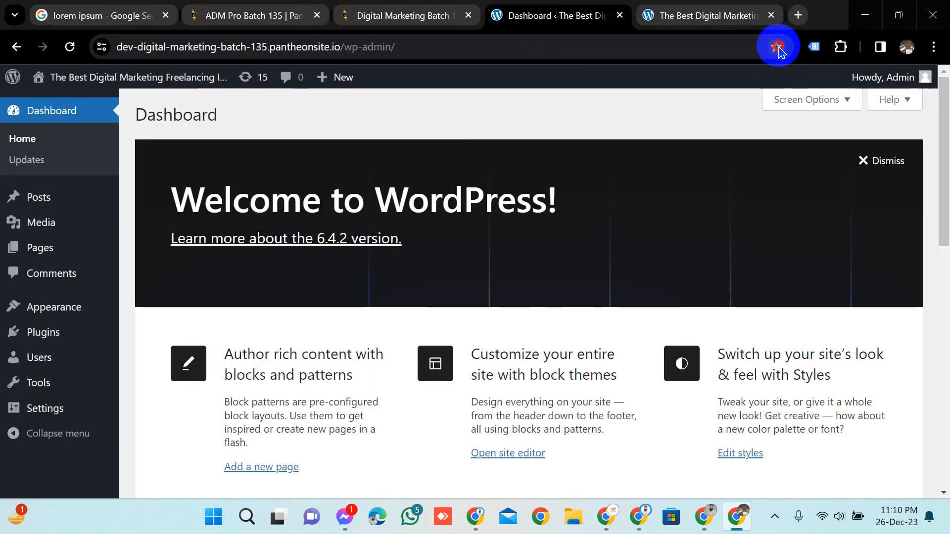
pyautogui.click(677, 203)
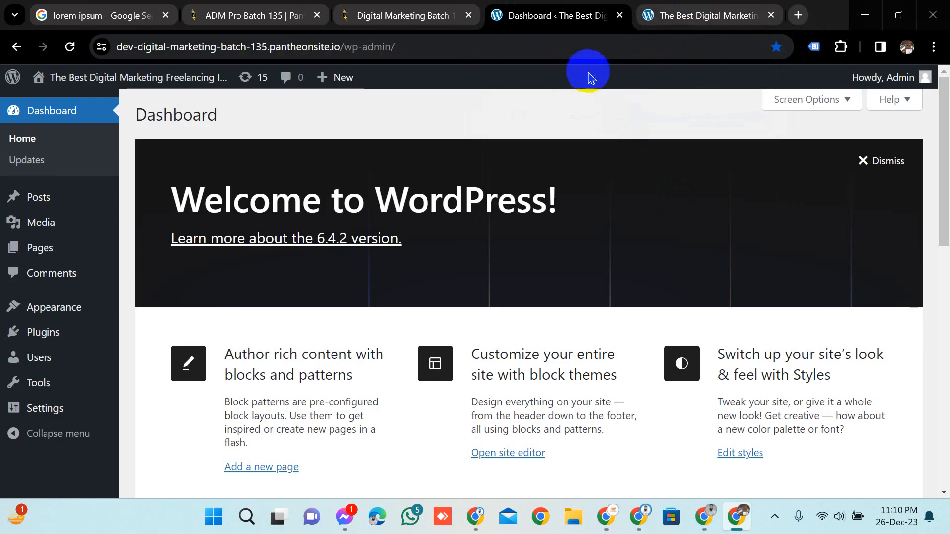
pyautogui.click(711, 7)
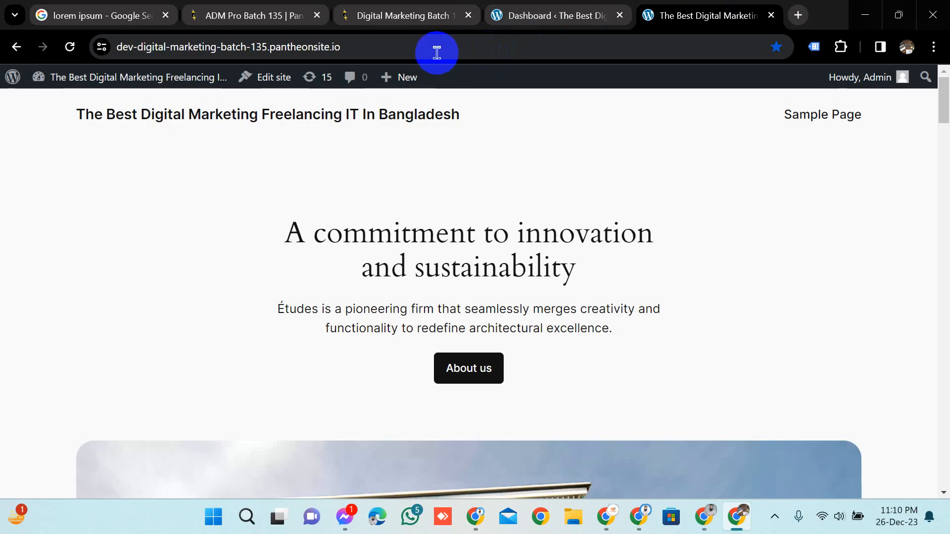
pyautogui.click(381, 53)
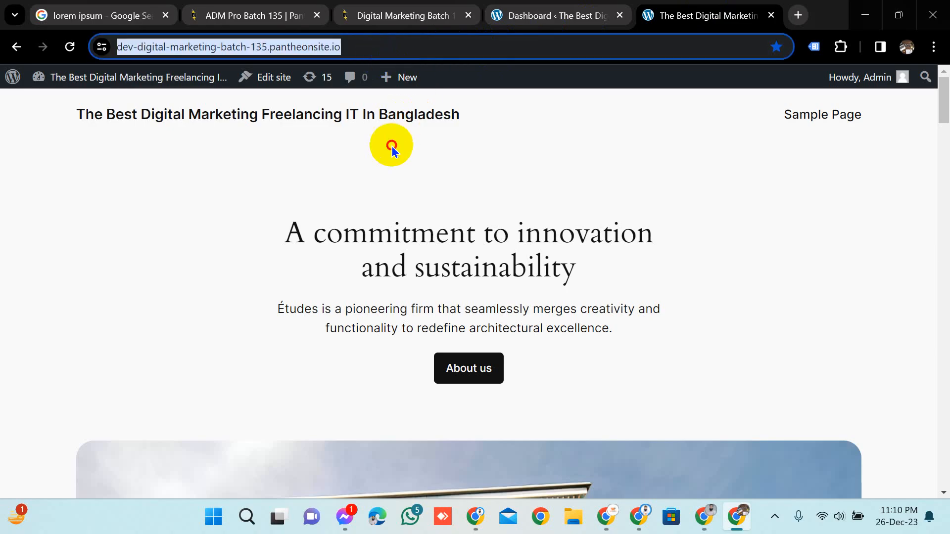
pyautogui.click(391, 147)
pyautogui.click(357, 48)
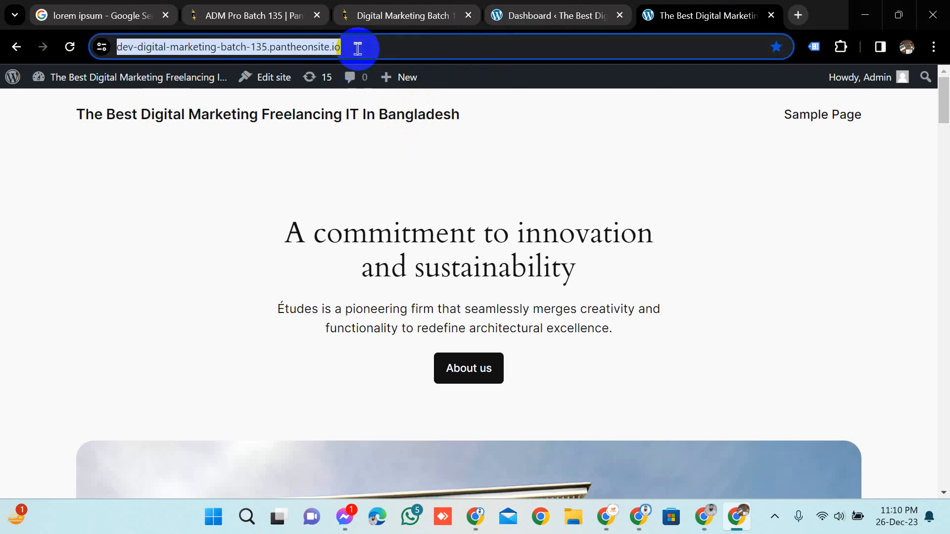
# - Append /wp-admin to the homepage address to load the admin Dashboard in that tab
pyautogui.click(360, 48)
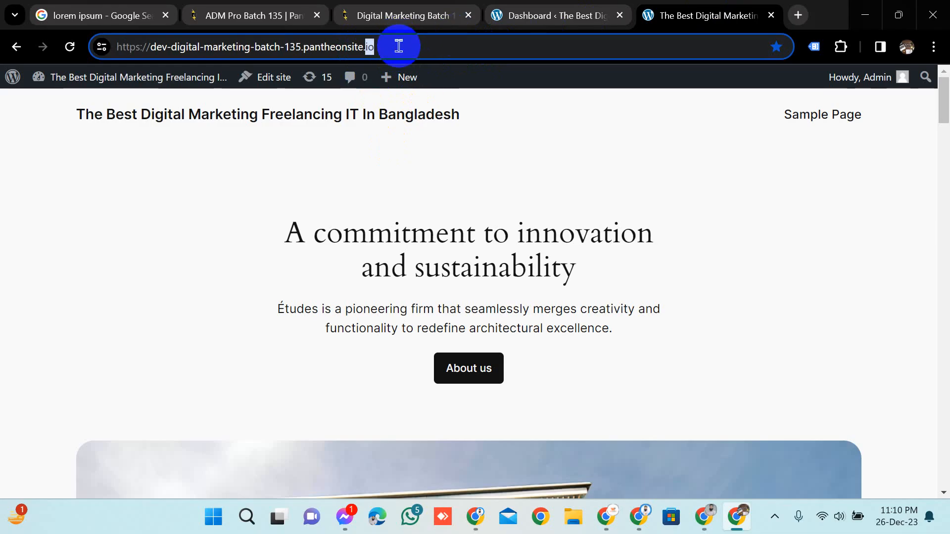
pyautogui.write('/')
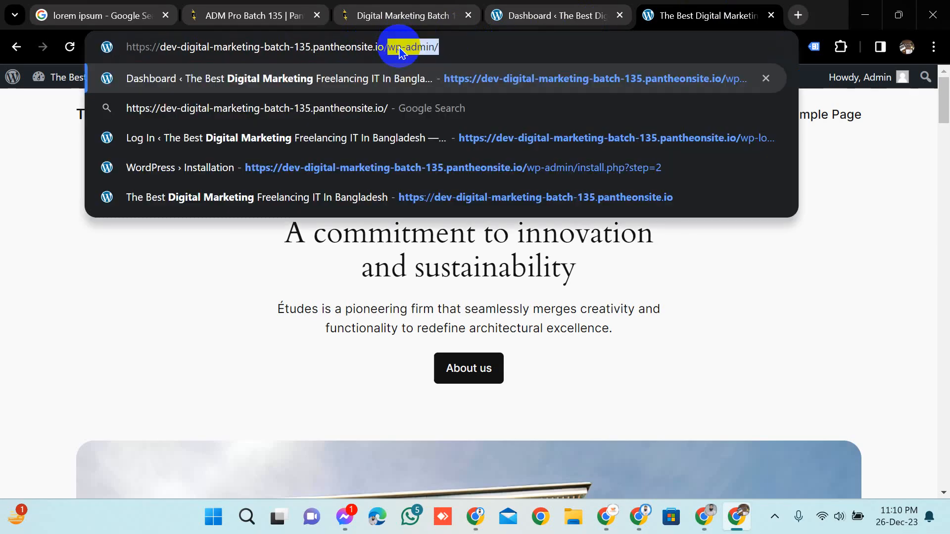
pyautogui.write('wp')
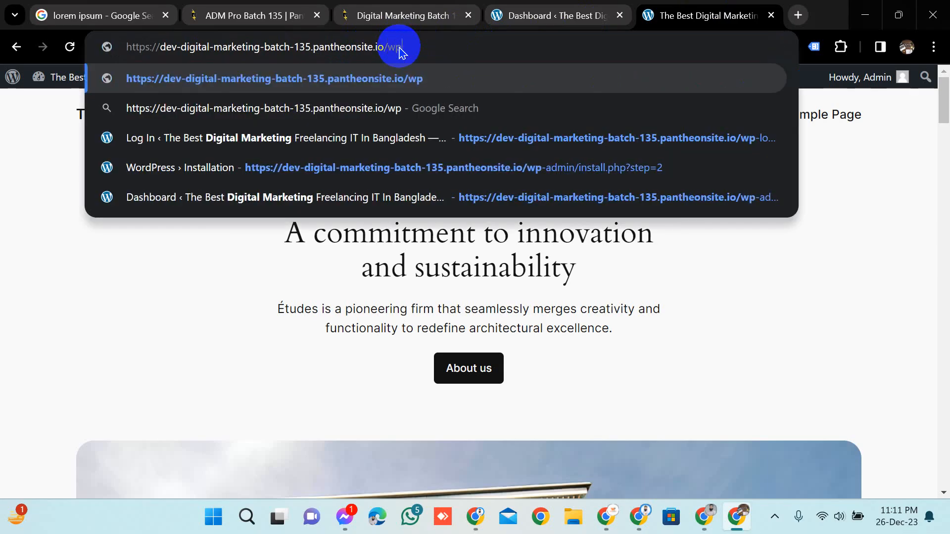
pyautogui.write('-admin')
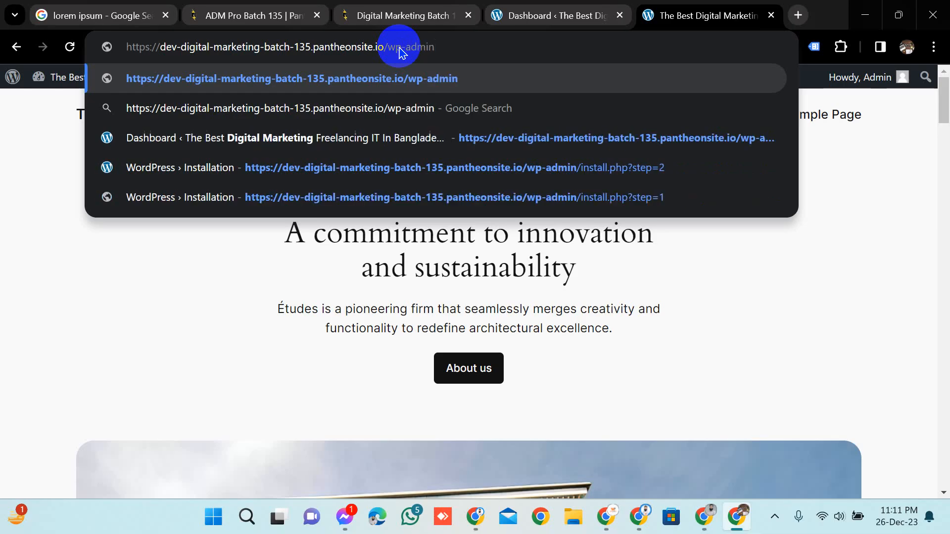
pyautogui.press('Return')
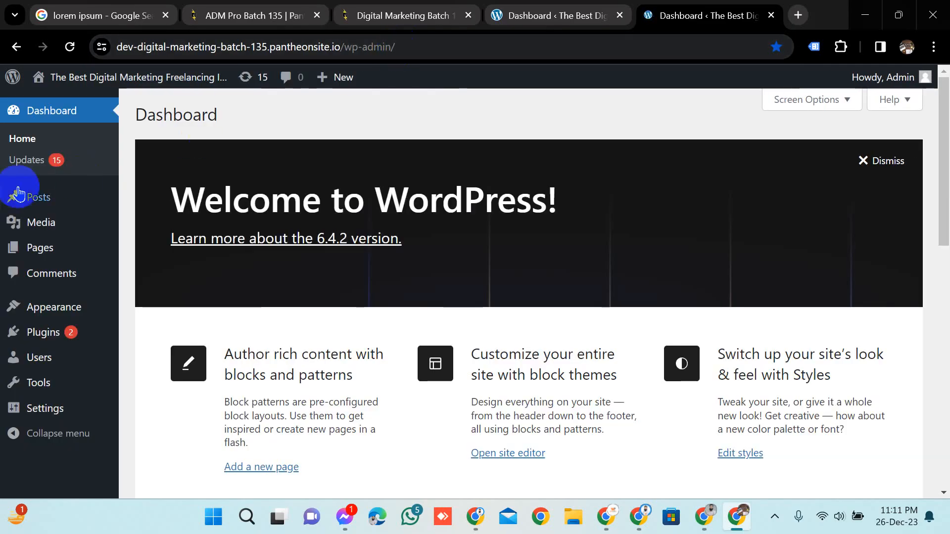
pyautogui.moveTo(36, 183)
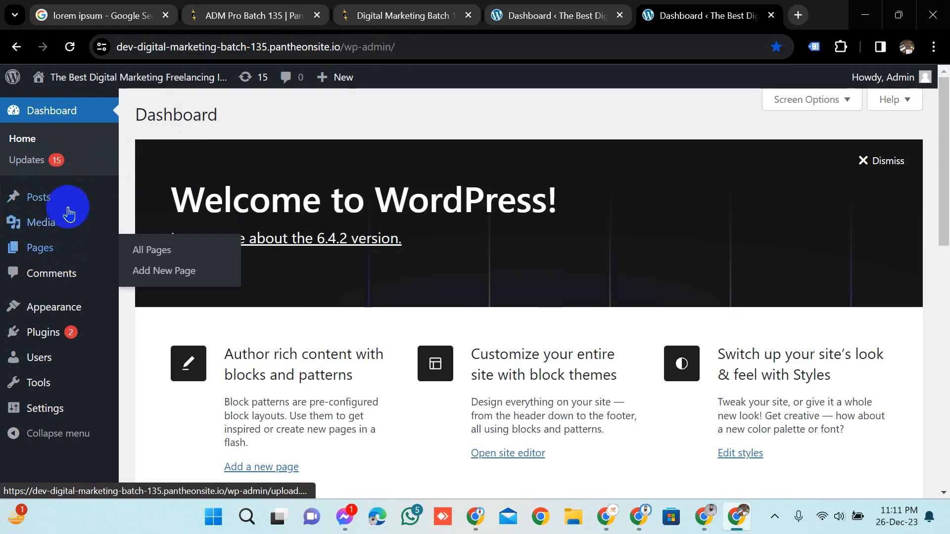
pyautogui.moveTo(73, 192)
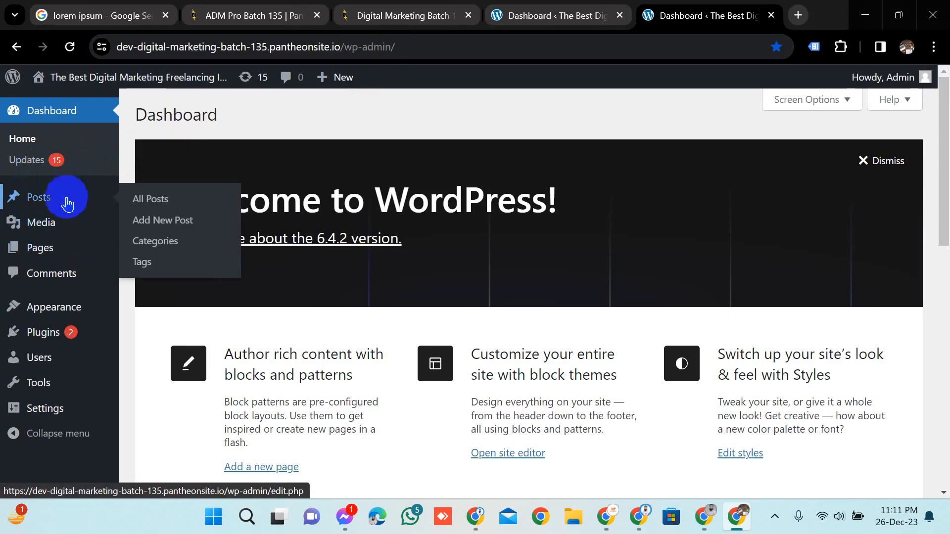
pyautogui.moveTo(70, 214)
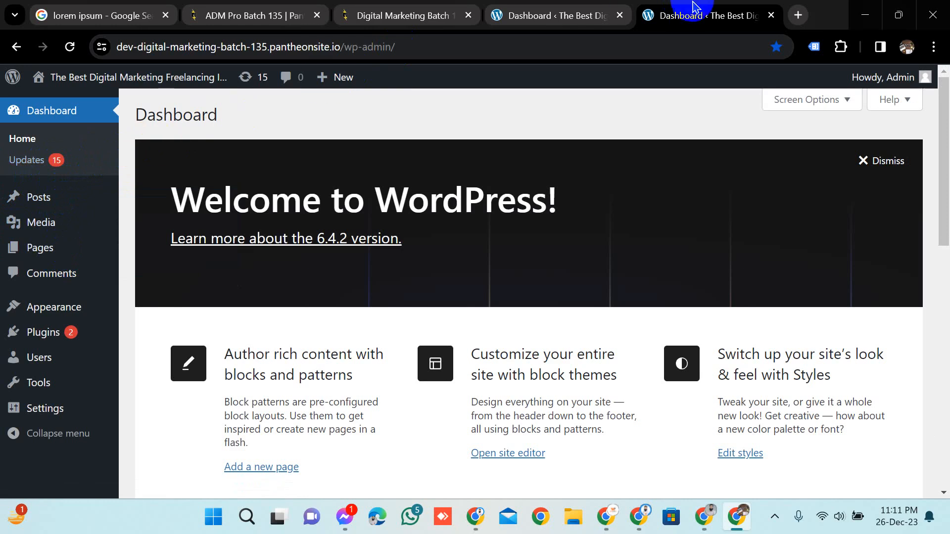
# - Close the duplicate Dashboard tab, visit the front page, then return via /wp-admin
pyautogui.click(771, 15)
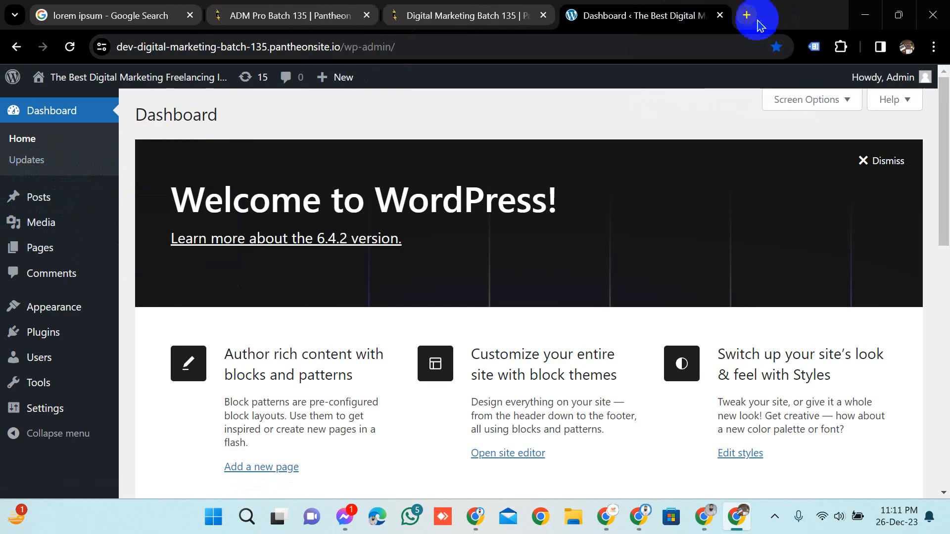
pyautogui.moveTo(38, 78)
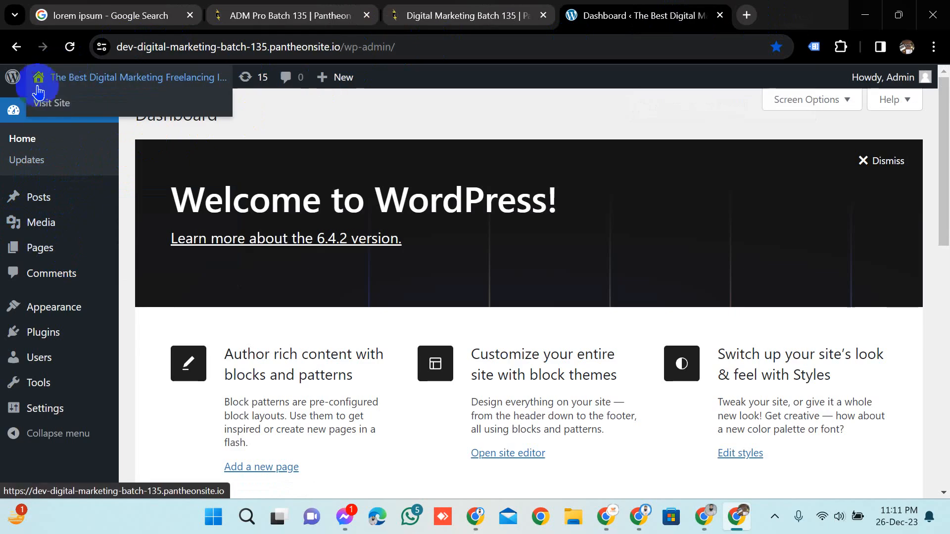
pyautogui.click(53, 104)
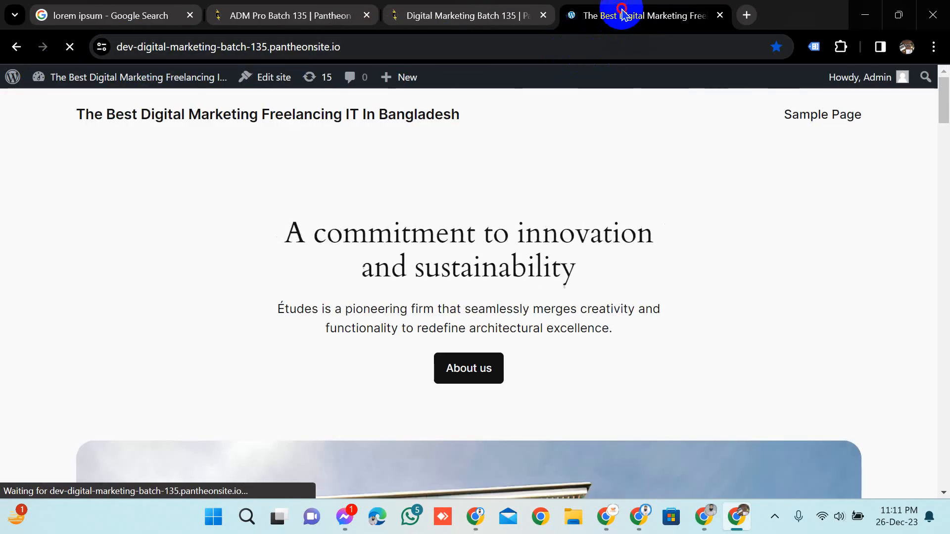
pyautogui.click(393, 49)
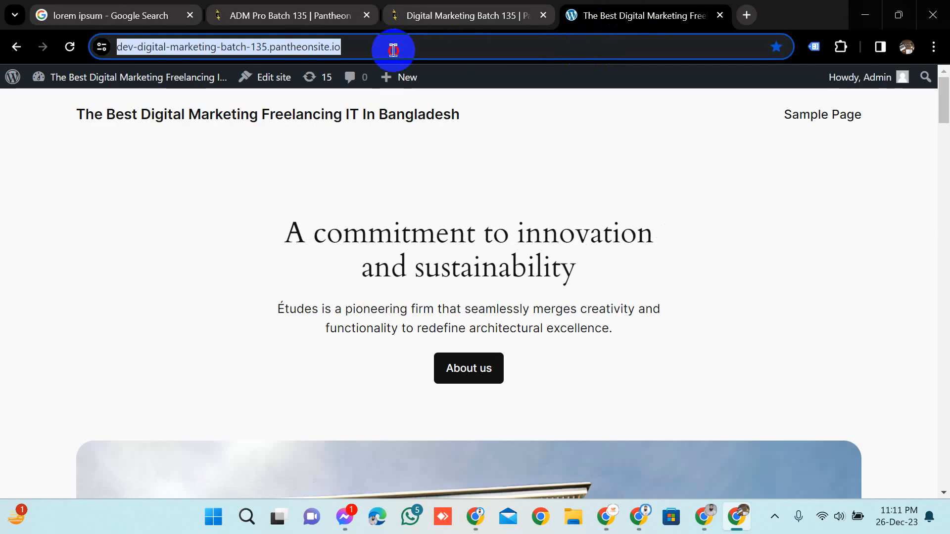
pyautogui.click(393, 50)
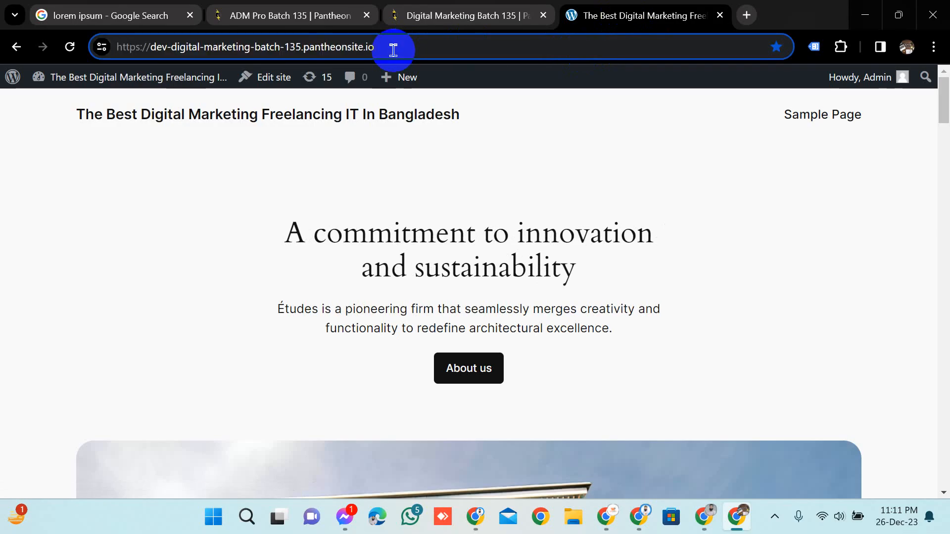
pyautogui.write('/wp-admin')
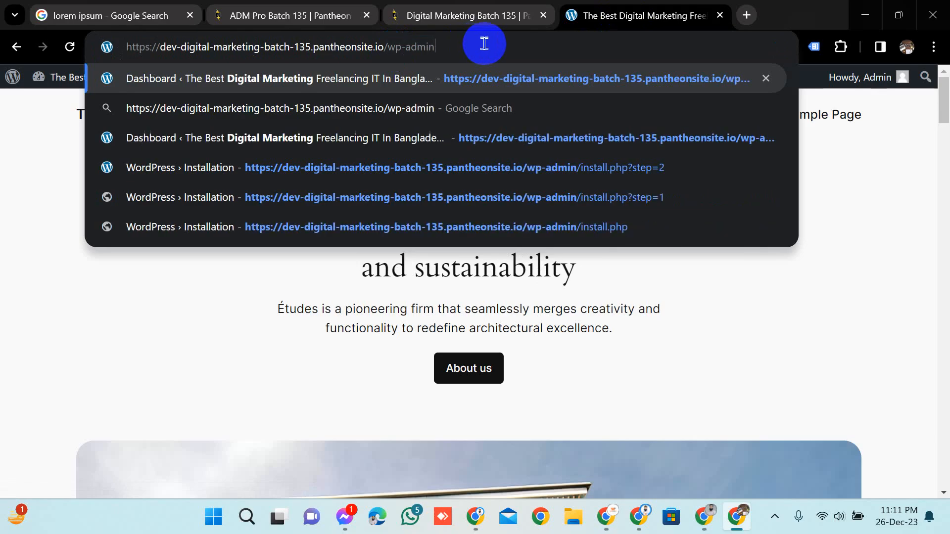
pyautogui.press('Return')
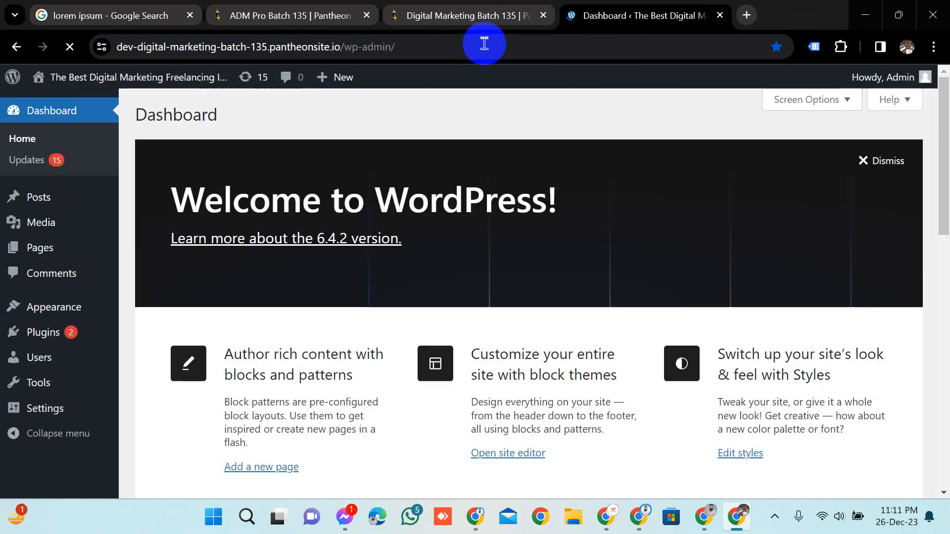
# - Open the front page in a new tab from Visit Site and switch to it
pyautogui.moveTo(38, 78)
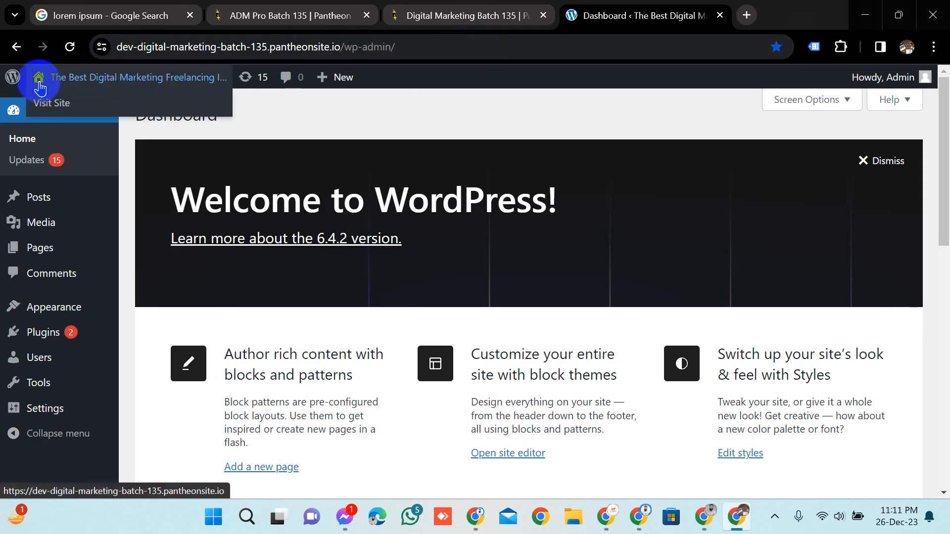
pyautogui.rightClick(52, 113)
pyautogui.click(102, 121)
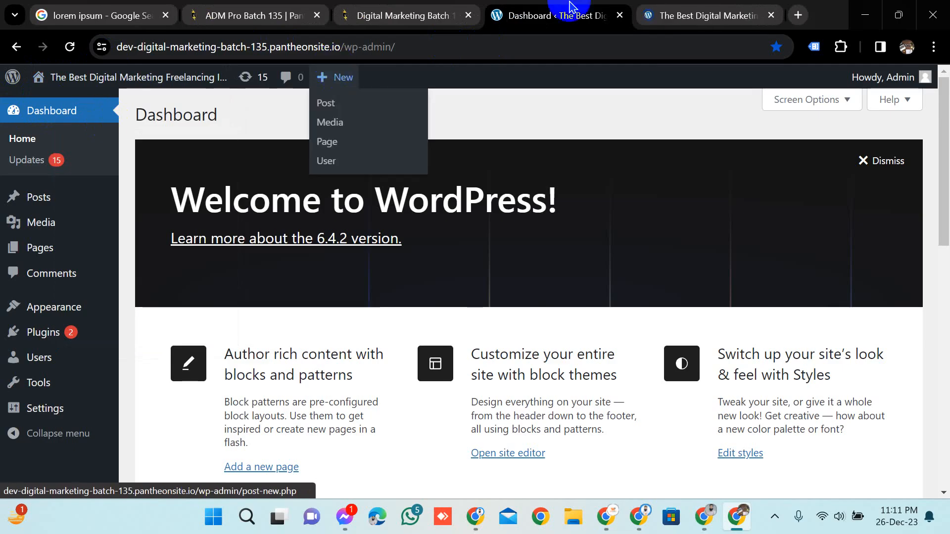
pyautogui.click(688, 9)
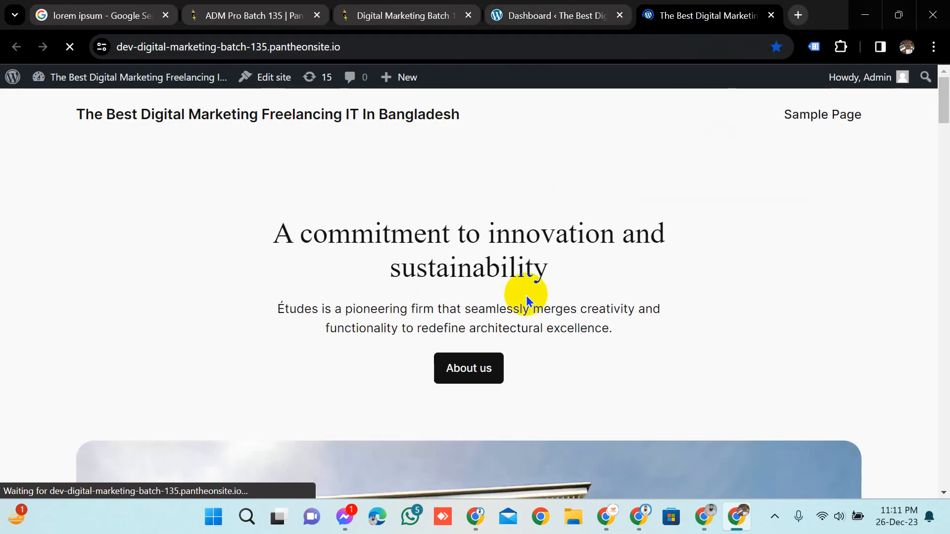
# - Scroll the front page down to the footer and back up, then return to the Dashboard tab
pyautogui.scroll(-5, 526, 295)
pyautogui.scroll(-20, 526, 295)
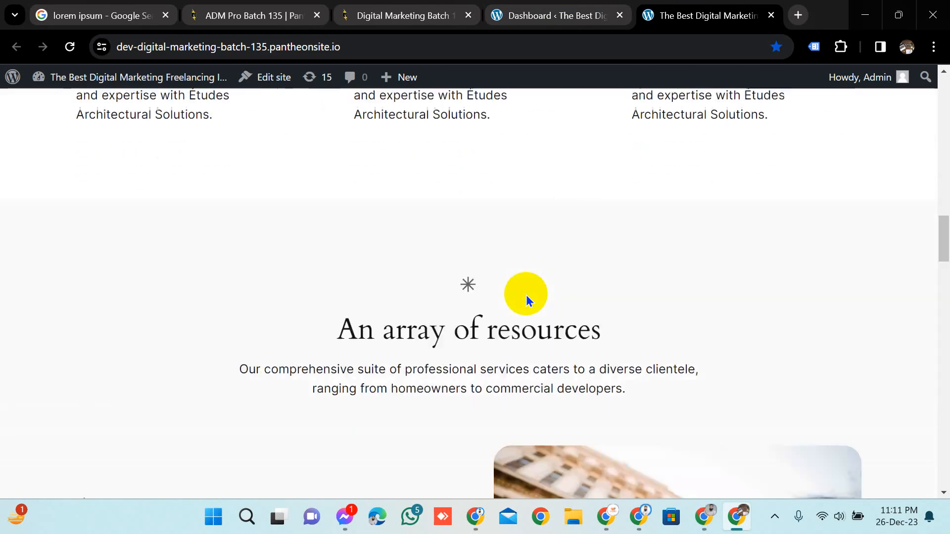
pyautogui.scroll(-5, 526, 295)
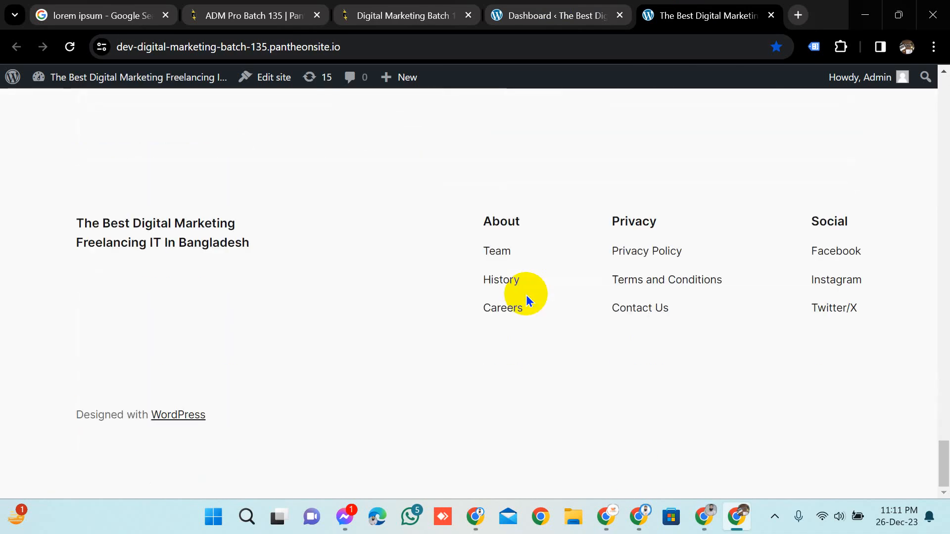
pyautogui.scroll(10, 527, 295)
pyautogui.scroll(20, 527, 295)
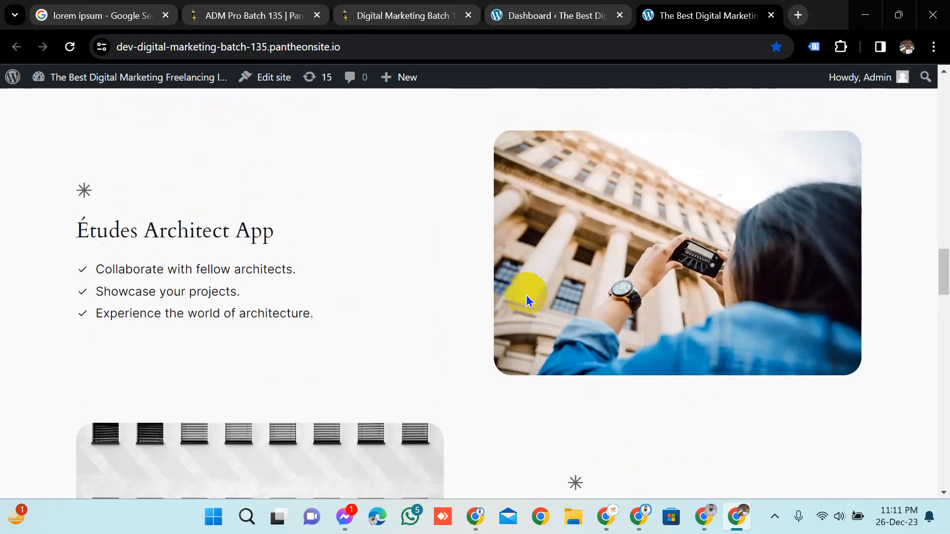
pyautogui.scroll(10, 526, 299)
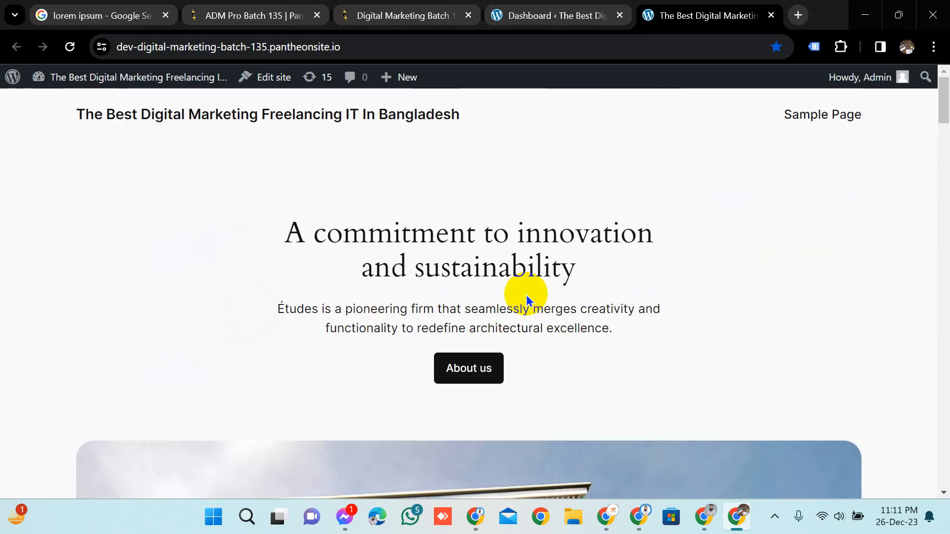
pyautogui.click(553, 8)
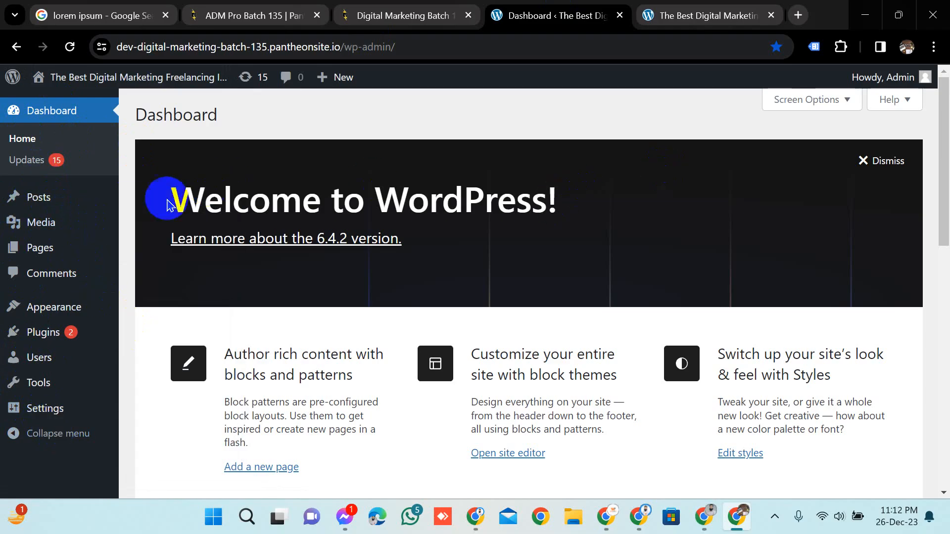
# - Visit Dashboard Home and Updates, then open the Posts list showing only 'Hello world!'
pyautogui.moveTo(107, 214)
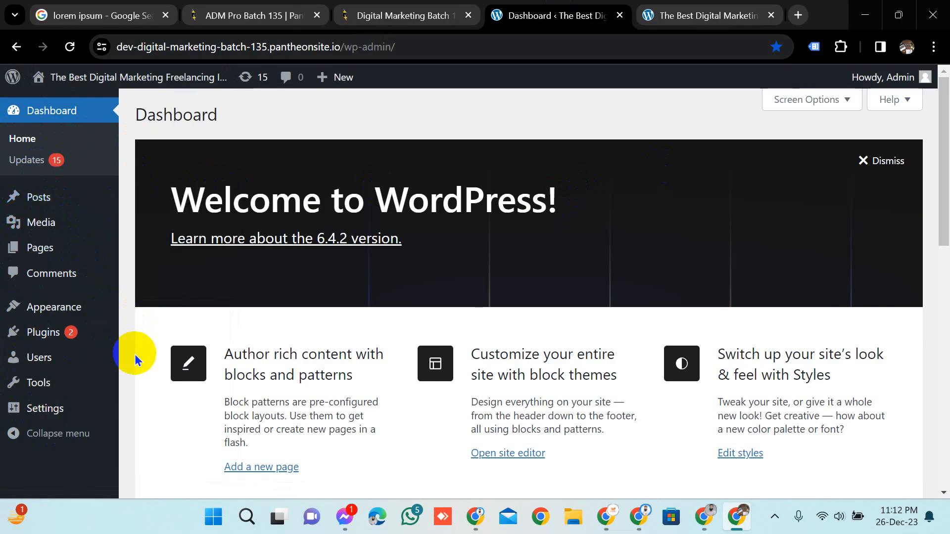
pyautogui.moveTo(59, 223)
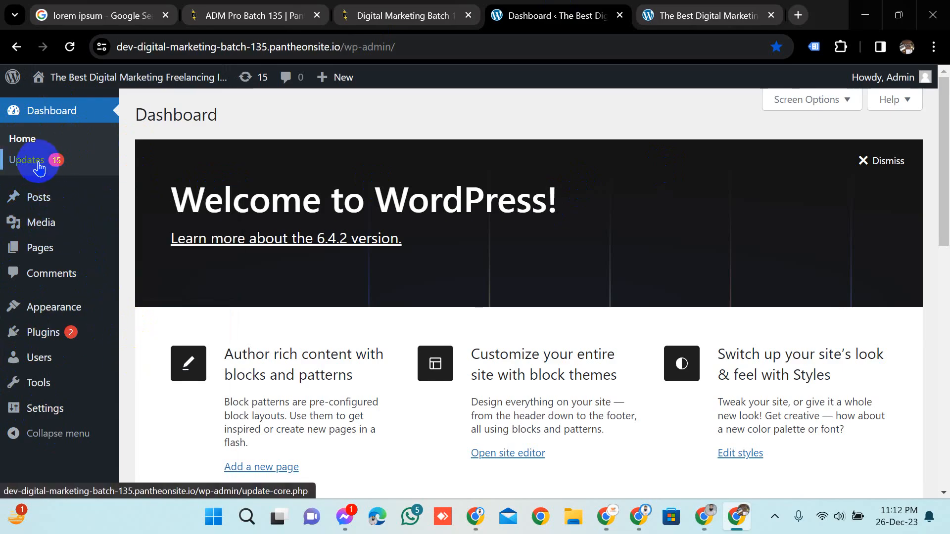
pyautogui.click(25, 140)
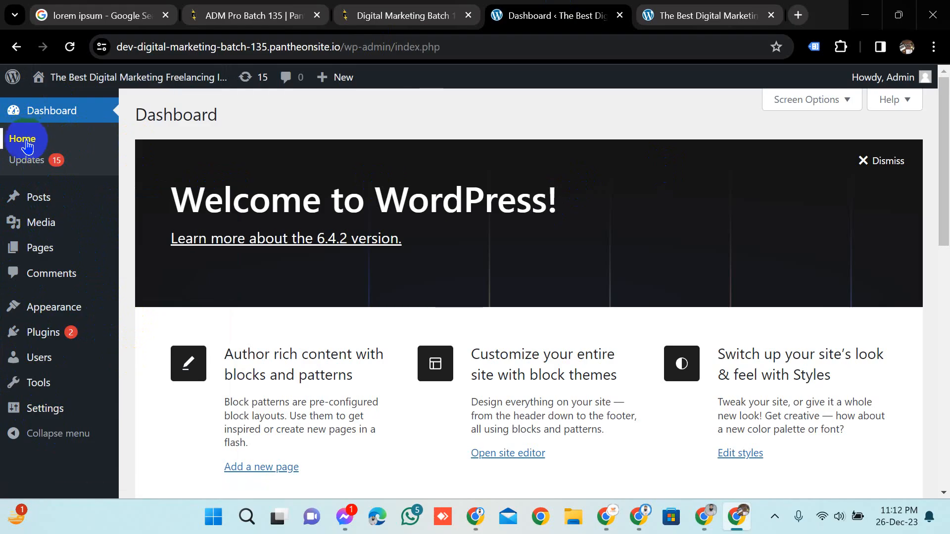
pyautogui.click(47, 170)
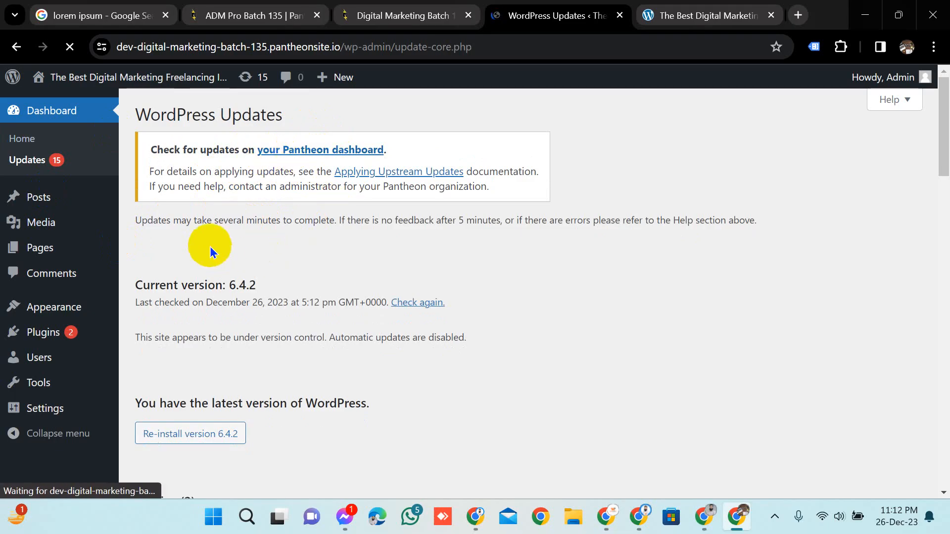
pyautogui.click(47, 206)
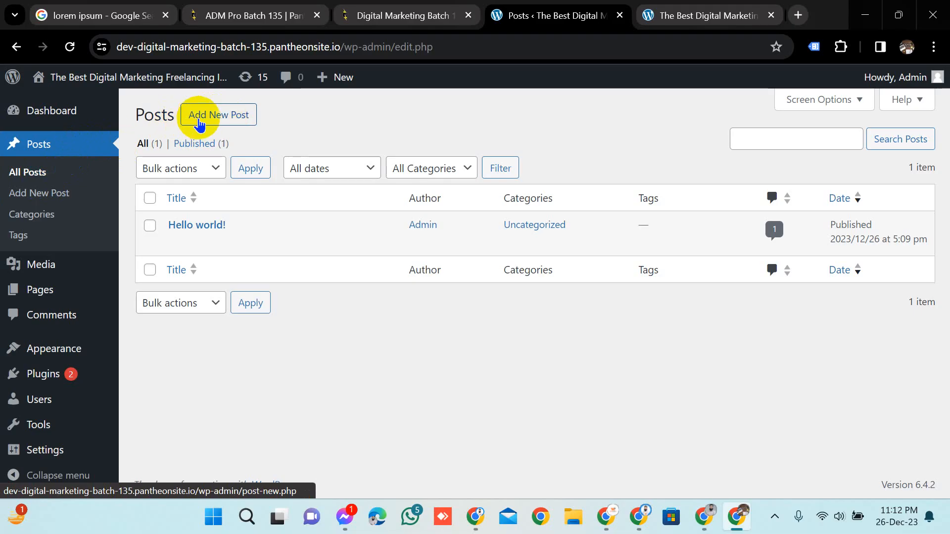
pyautogui.click(224, 116)
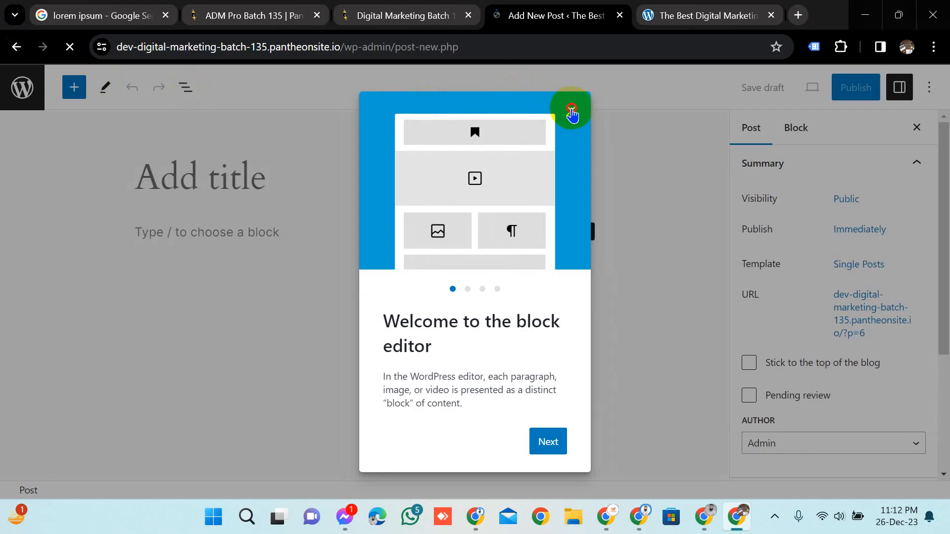
pyautogui.click(571, 110)
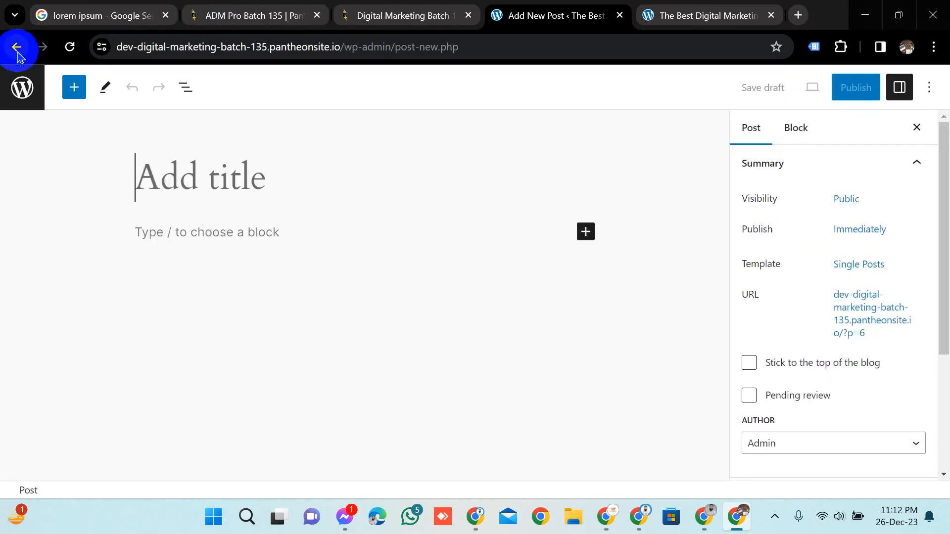
pyautogui.click(16, 47)
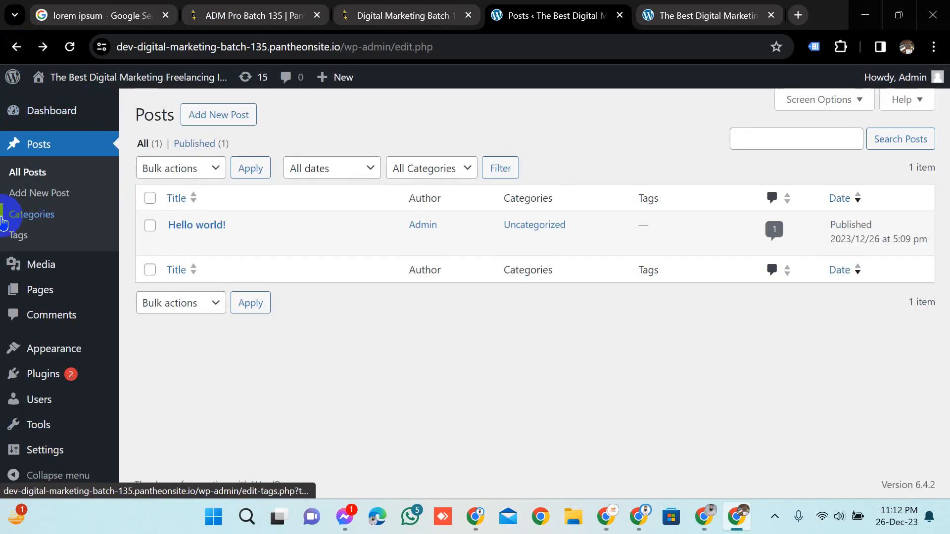
# - On Posts > Categories, add the categories Digital Marketing, Freelancing and Blog
pyautogui.click(31, 220)
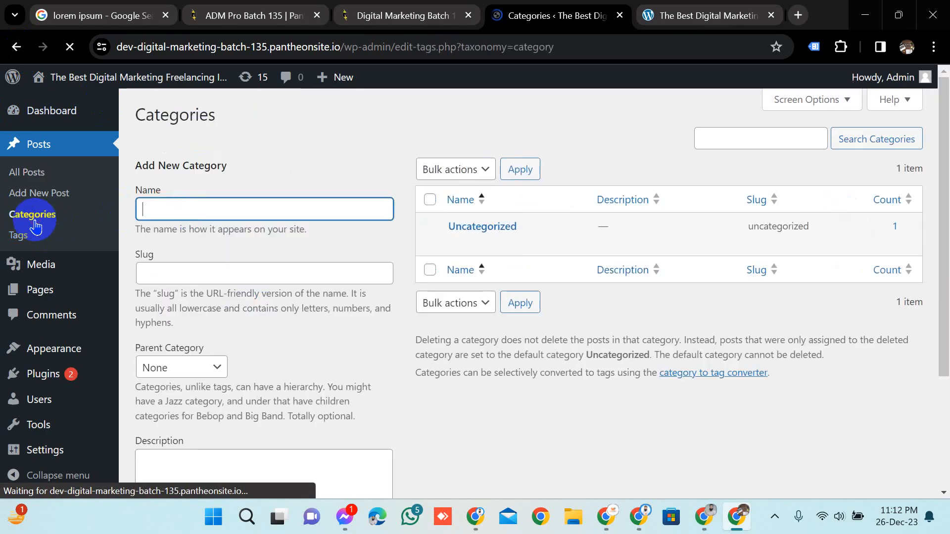
pyautogui.click(35, 174)
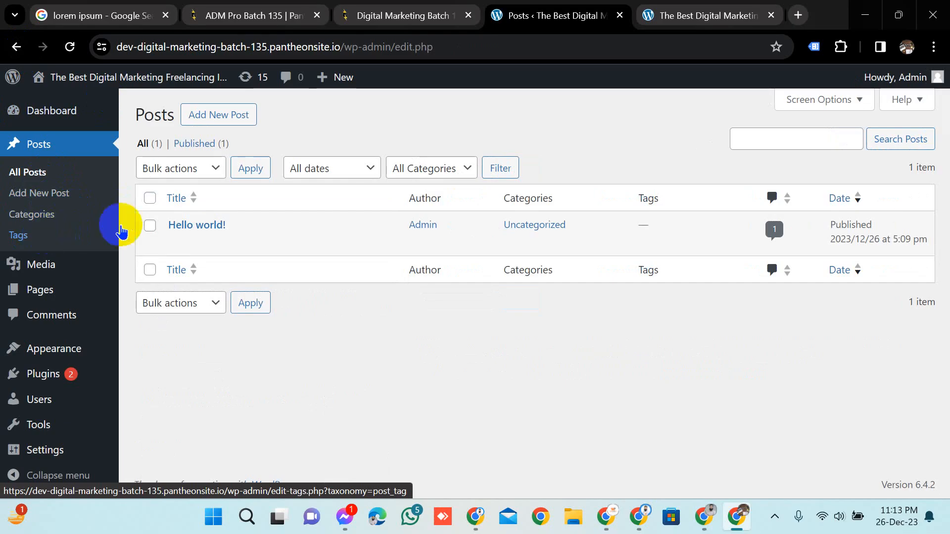
pyautogui.click(44, 223)
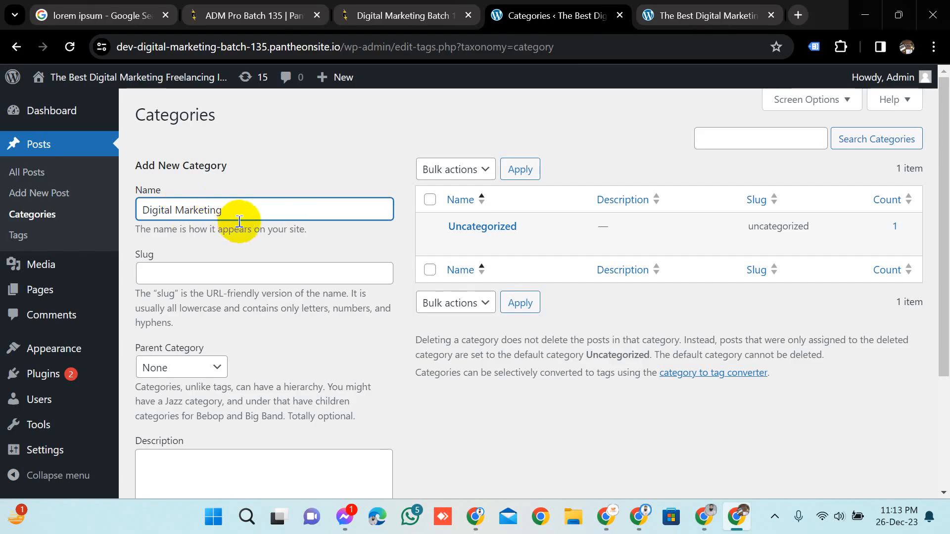
pyautogui.press('Return')
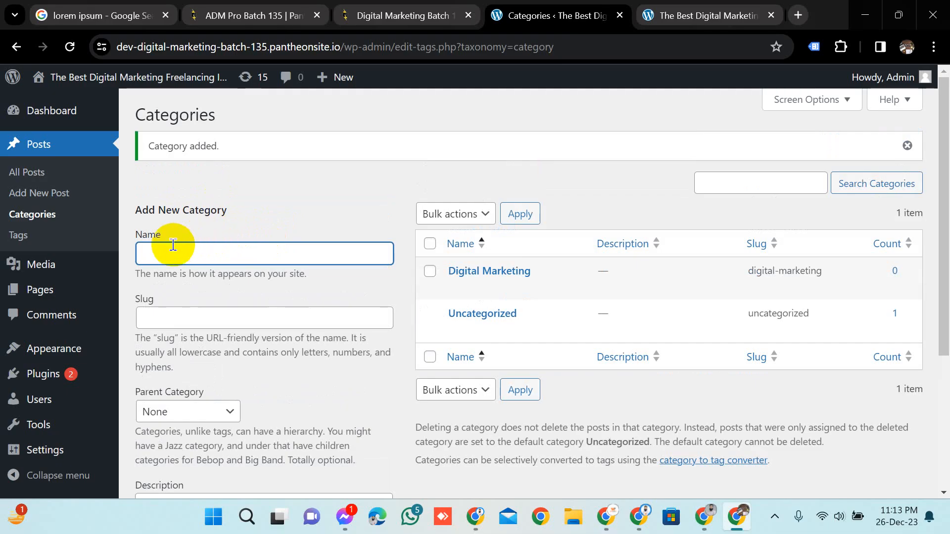
pyautogui.write('Freelancing')
pyautogui.press('Return')
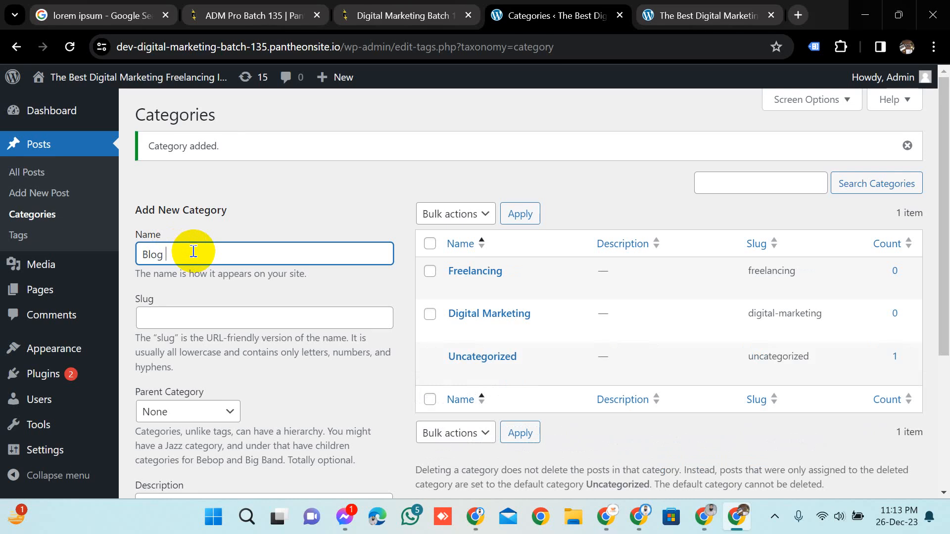
pyautogui.press('Return')
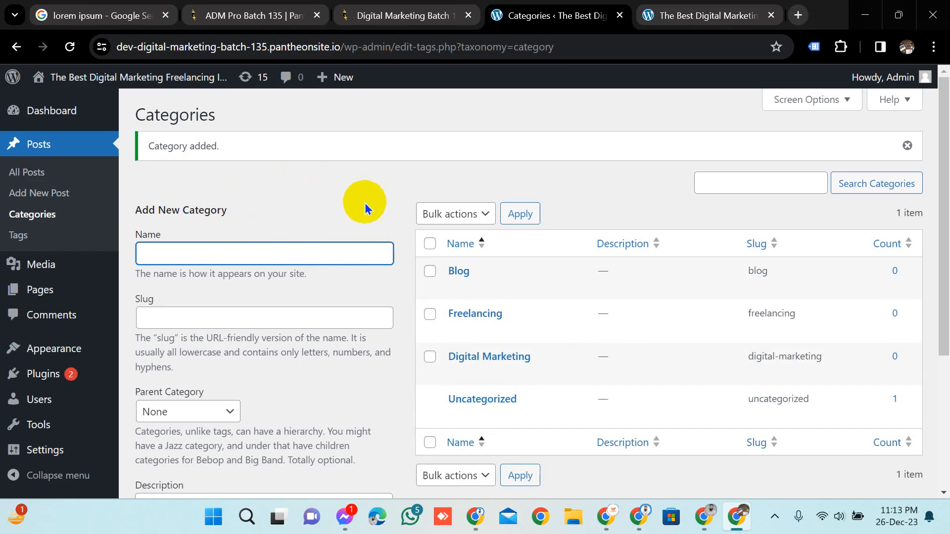
pyautogui.scroll(-4, 366, 210)
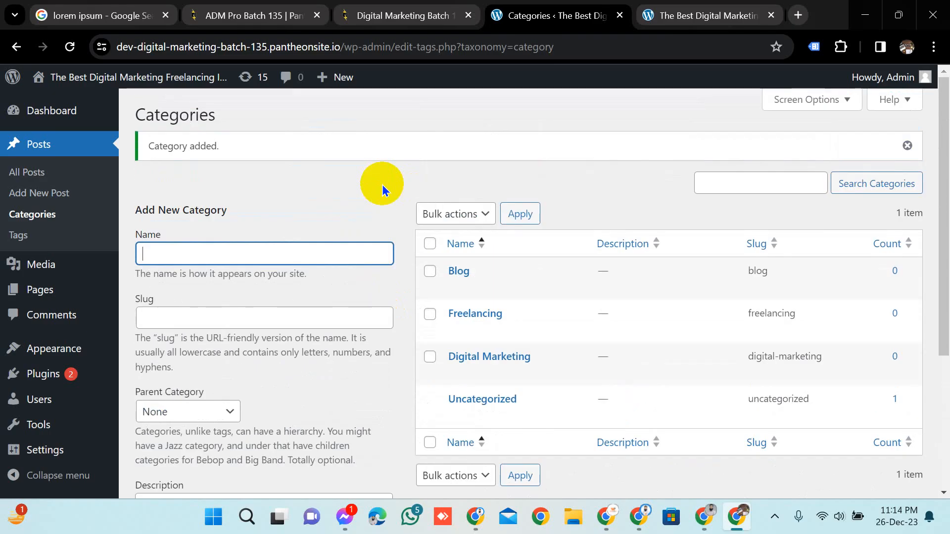
# - Create a new post titled 'How To Start Freelancing' and put the cursor in its empty first paragraph
pyautogui.click(39, 182)
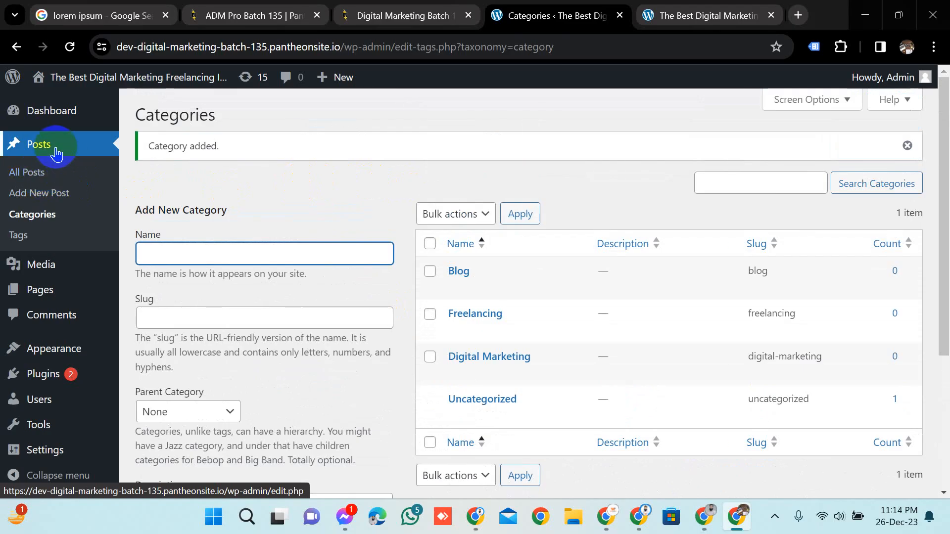
pyautogui.click(59, 206)
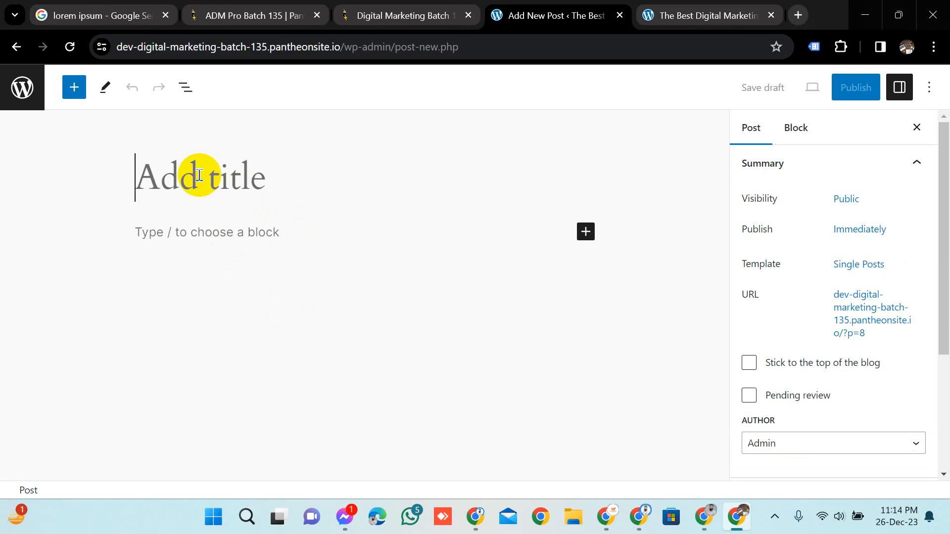
pyautogui.click(198, 174)
pyautogui.write('How To Start Freelancing')
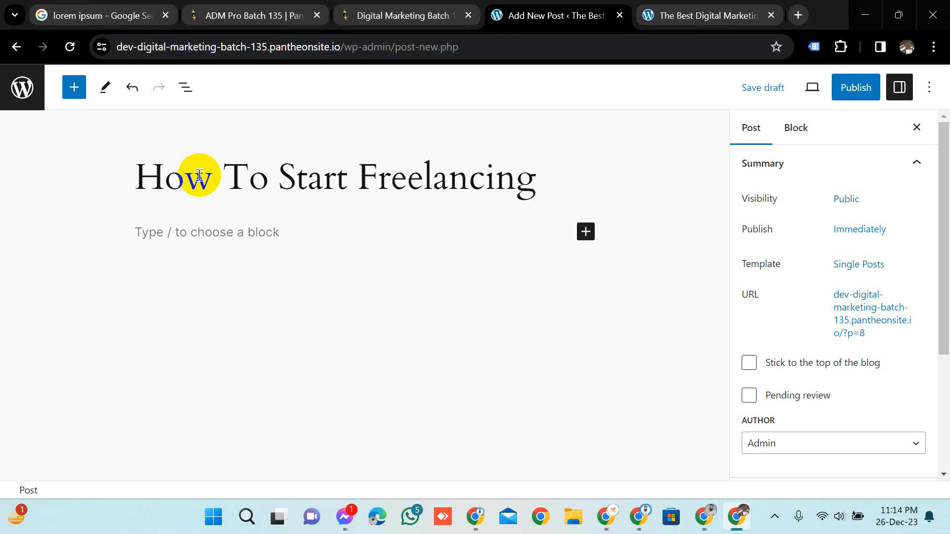
pyautogui.click(197, 238)
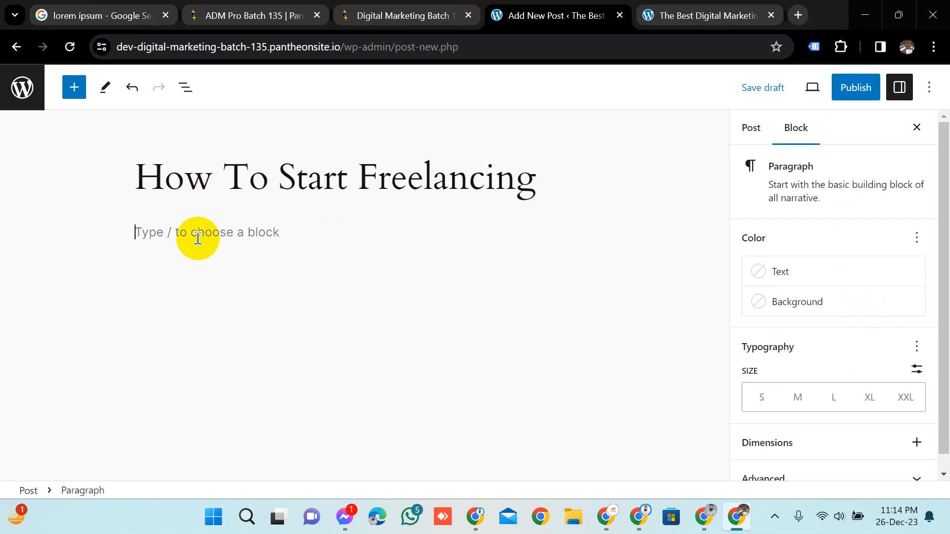
# - Rerun the lorem ipsum search, open lipsum.com and select its first 'What is Lorem Ipsum?' paragraph
pyautogui.click(98, 7)
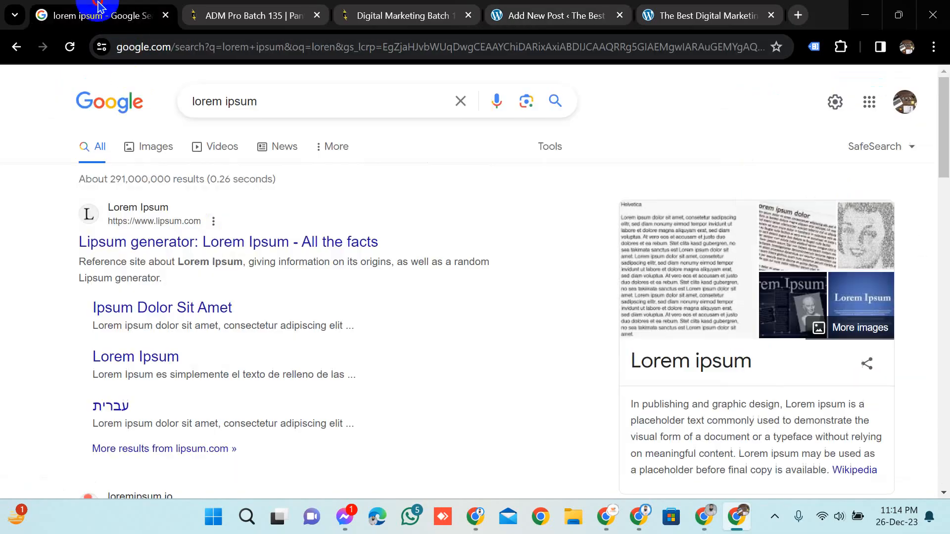
pyautogui.click(260, 100)
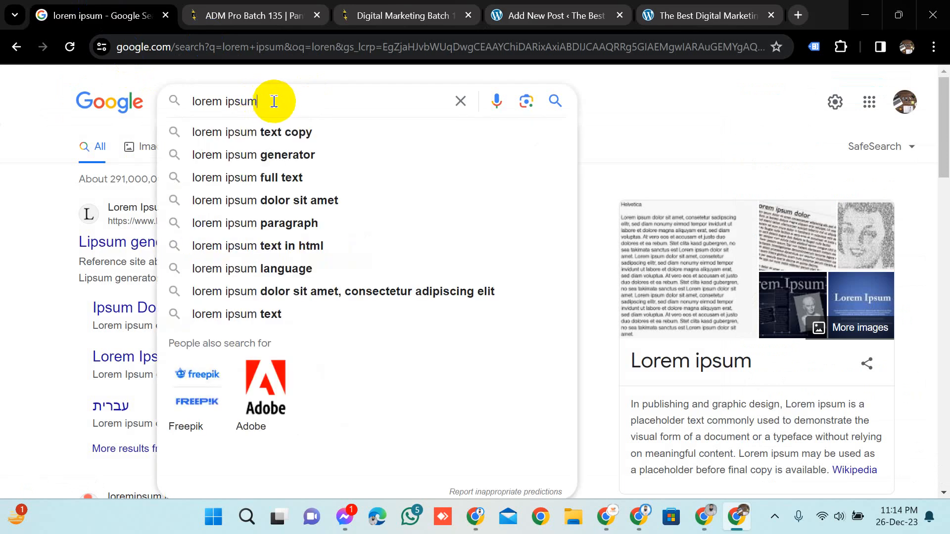
pyautogui.click(304, 102)
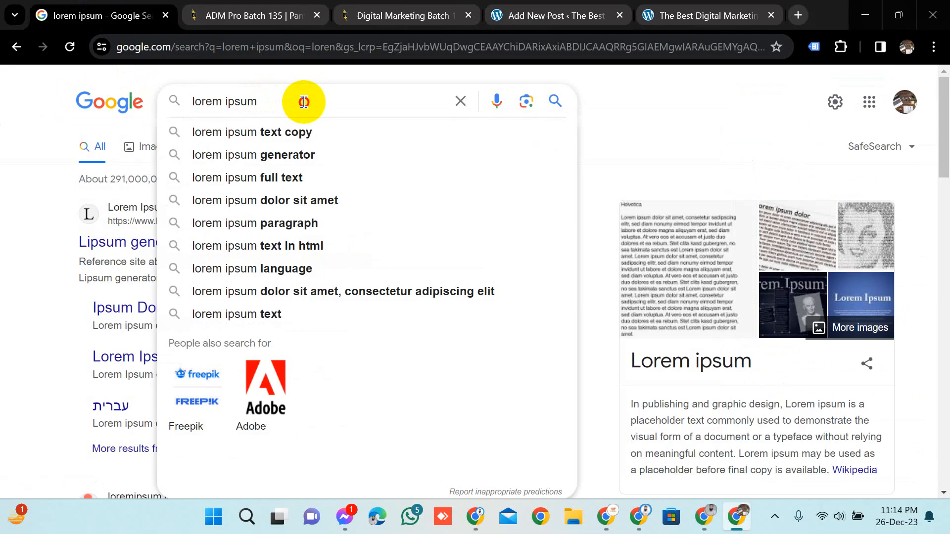
pyautogui.press('Return')
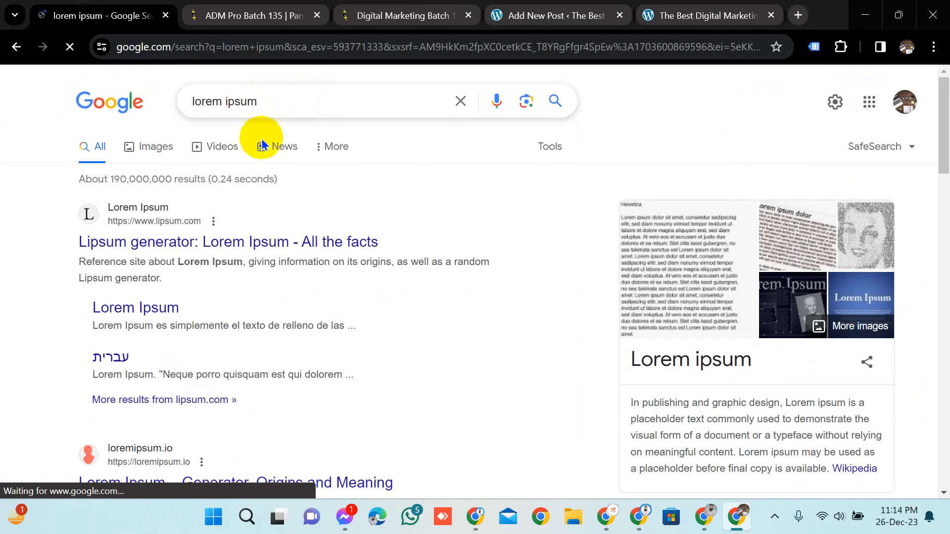
pyautogui.click(182, 243)
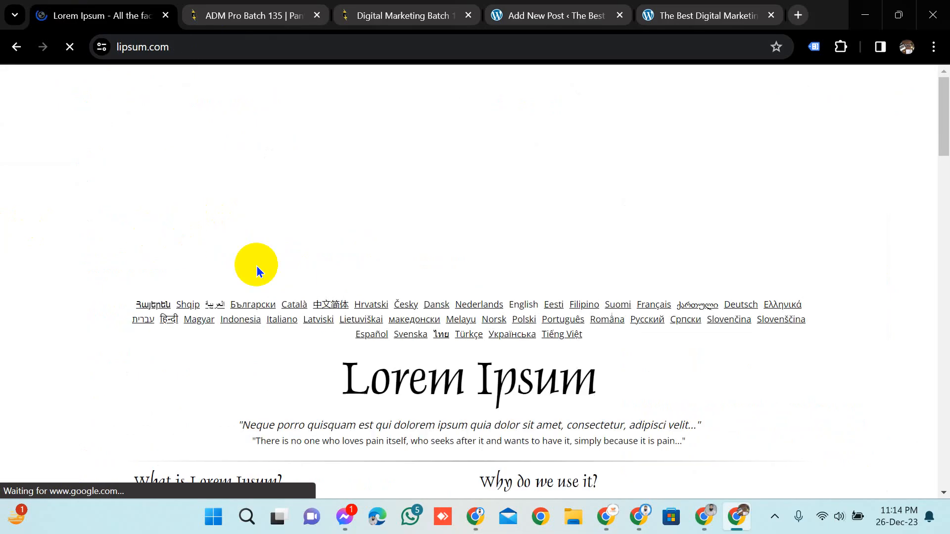
pyautogui.scroll(-7, 256, 266)
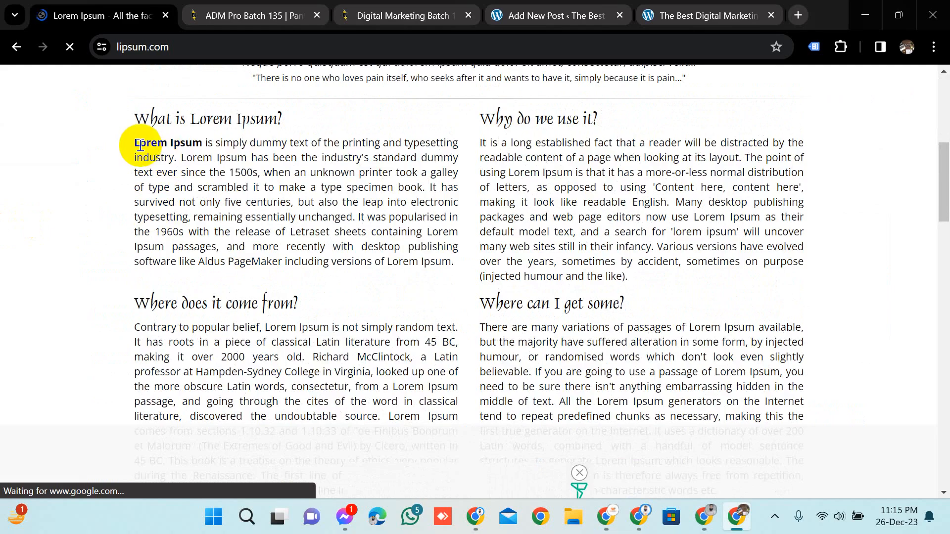
pyautogui.moveTo(138, 144); pyautogui.dragTo(454, 265)
pyautogui.hotkey('ctrl', 'c')
# - Paste the copied Lorem Ipsum paragraph into the post's empty first paragraph block
pyautogui.click(556, 7)
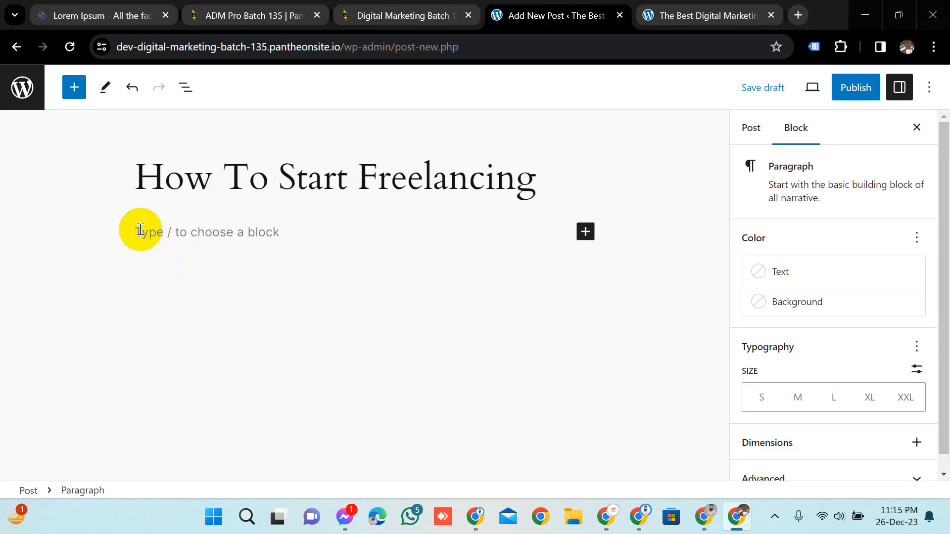
pyautogui.hotkey('ctrl', 'v')
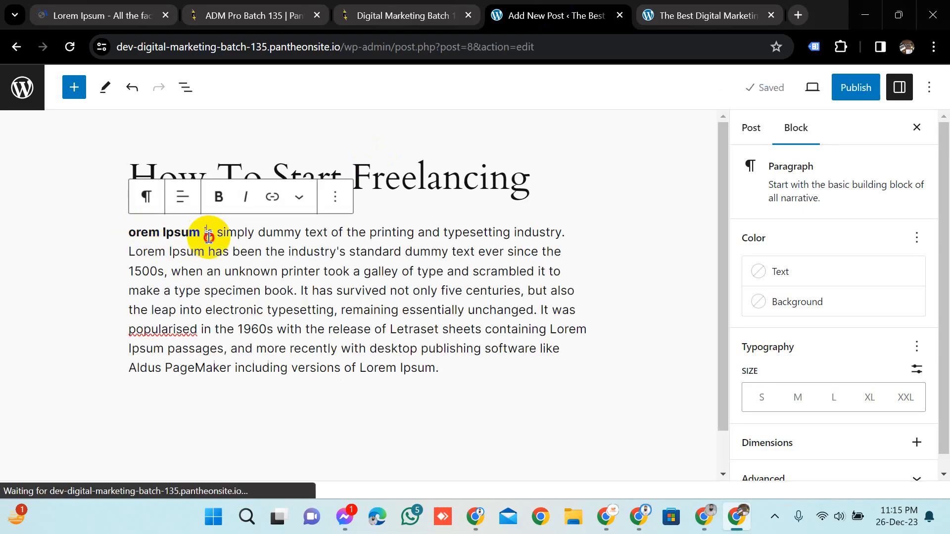
pyautogui.click(558, 361)
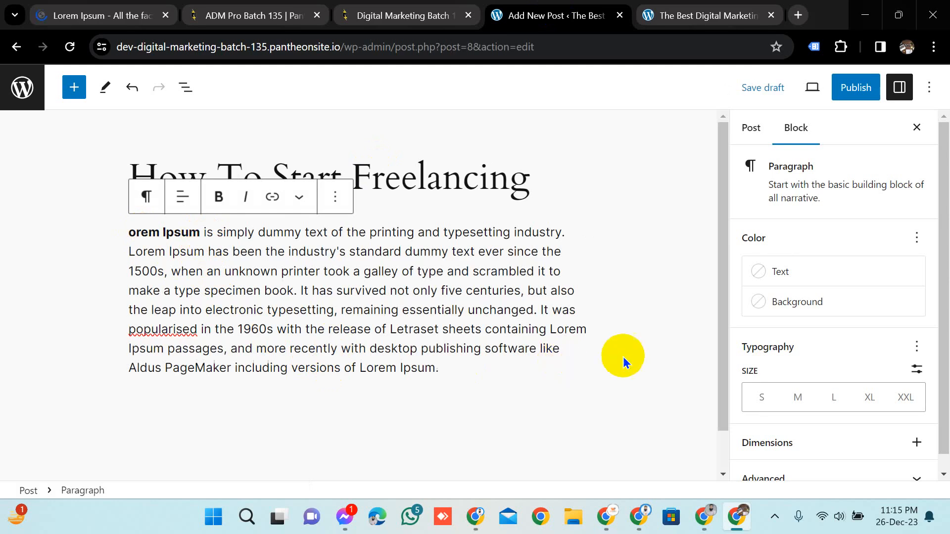
pyautogui.scroll(-1, 683, 309)
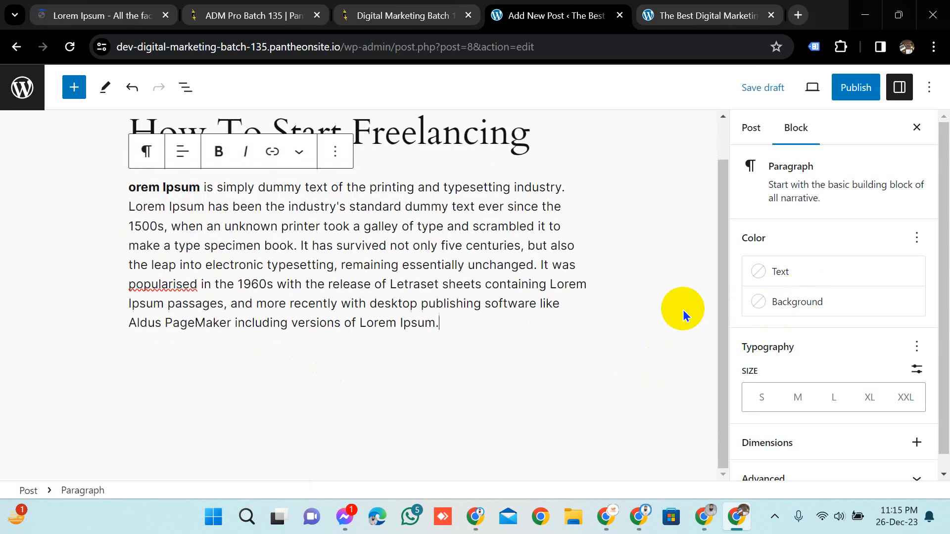
pyautogui.scroll(-1, 907, 263)
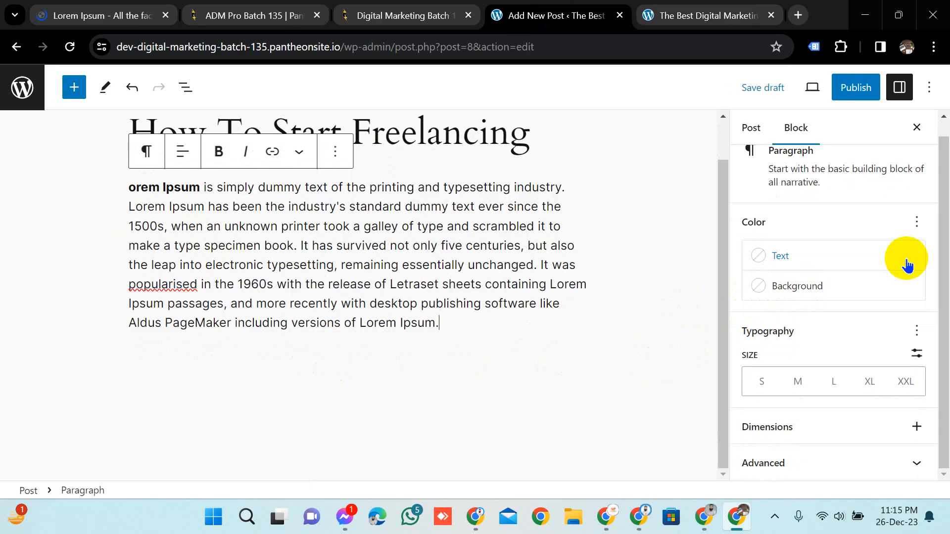
# - In the publish panel, assign the post to the Freelancing category
pyautogui.click(864, 92)
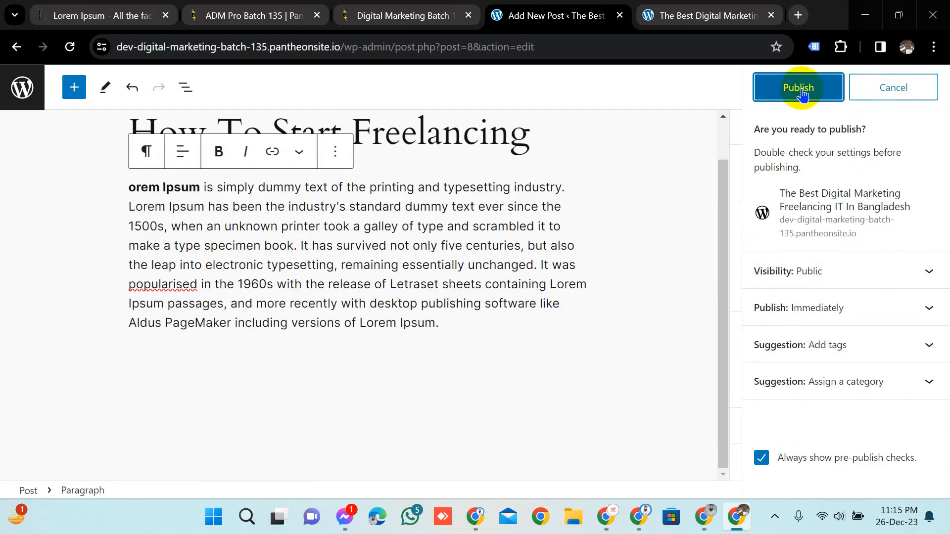
pyautogui.click(917, 378)
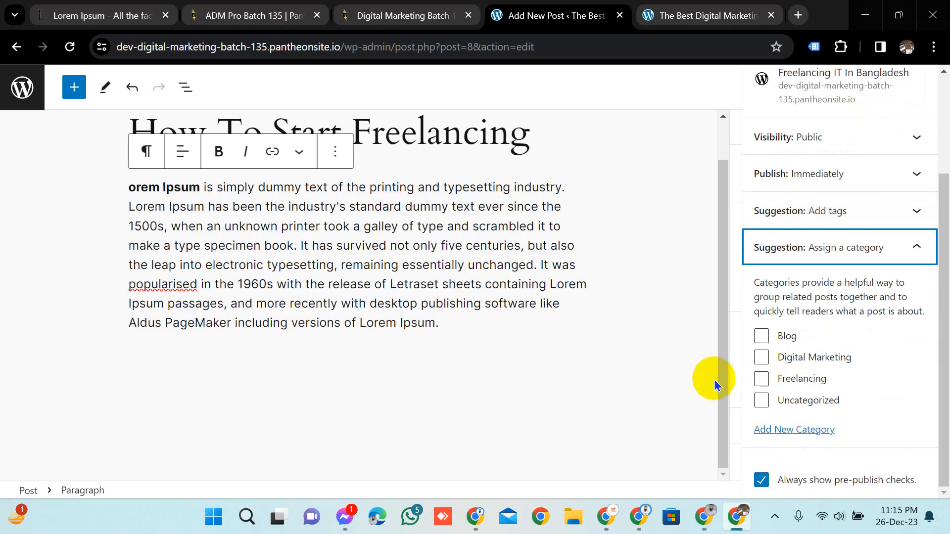
pyautogui.click(761, 380)
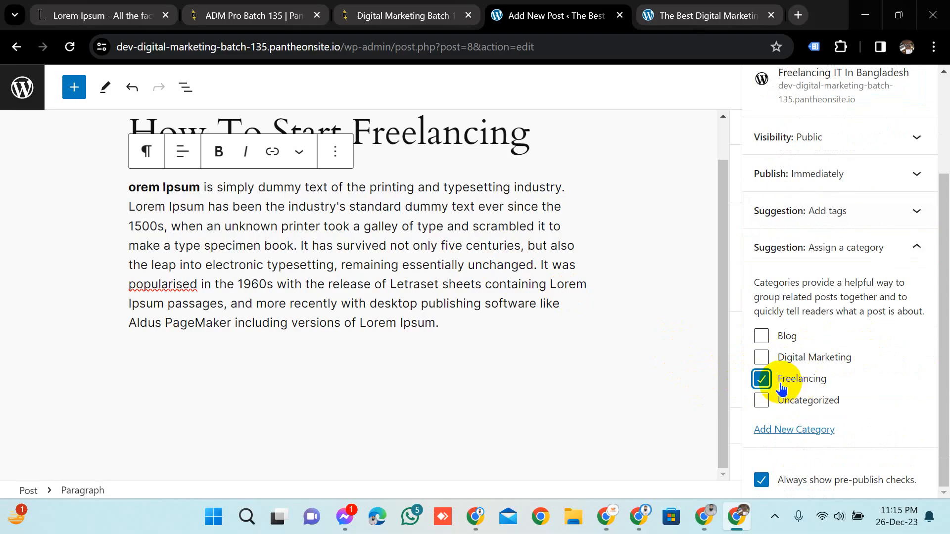
# - Add the tag 'Freelancing' and publish the post
pyautogui.click(910, 210)
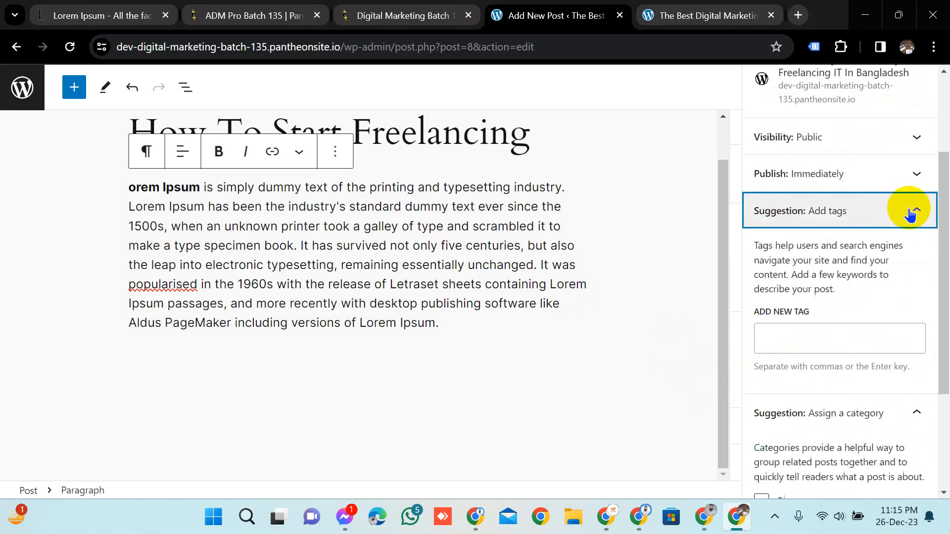
pyautogui.click(790, 333)
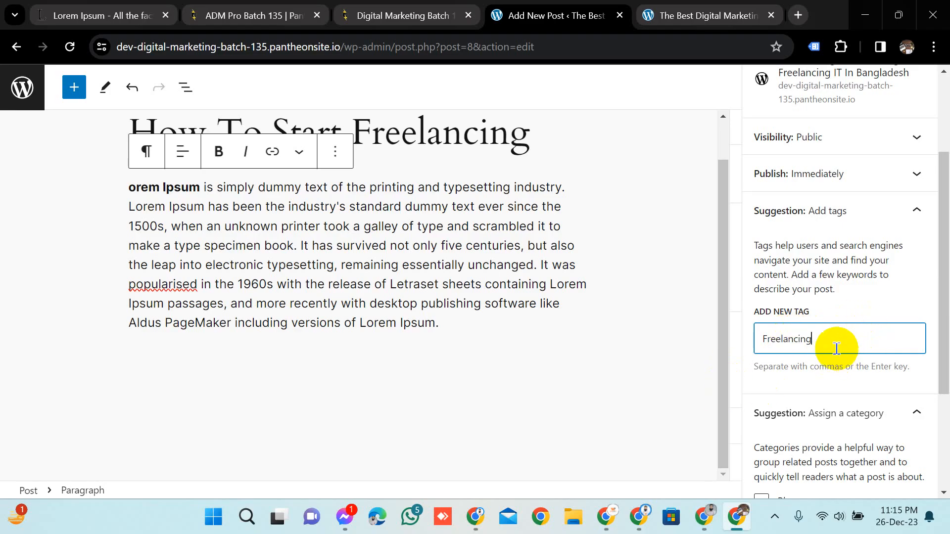
pyautogui.press('Return')
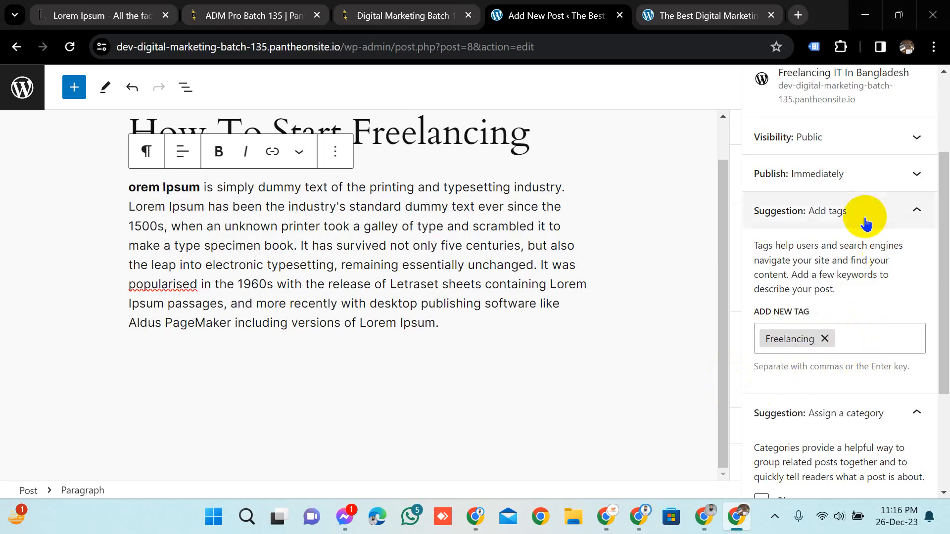
pyautogui.scroll(3, 865, 223)
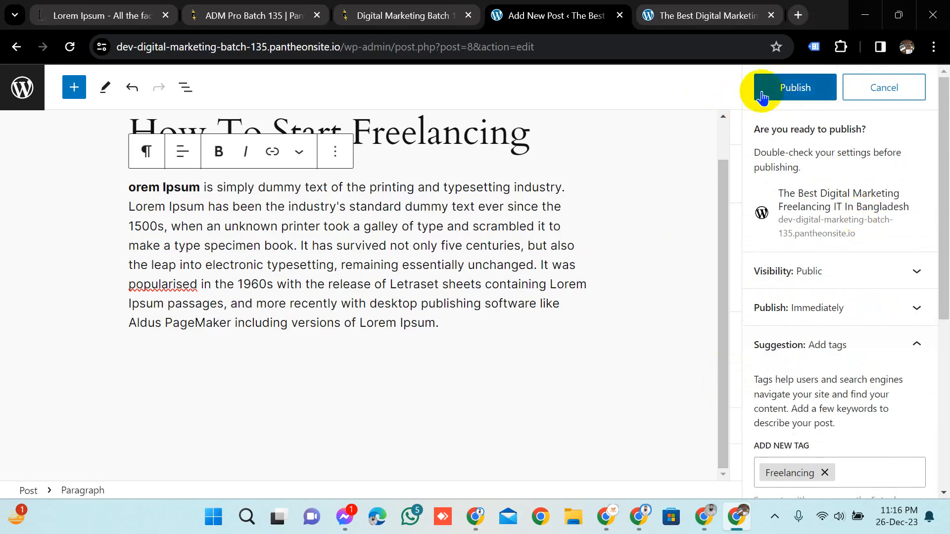
pyautogui.click(799, 94)
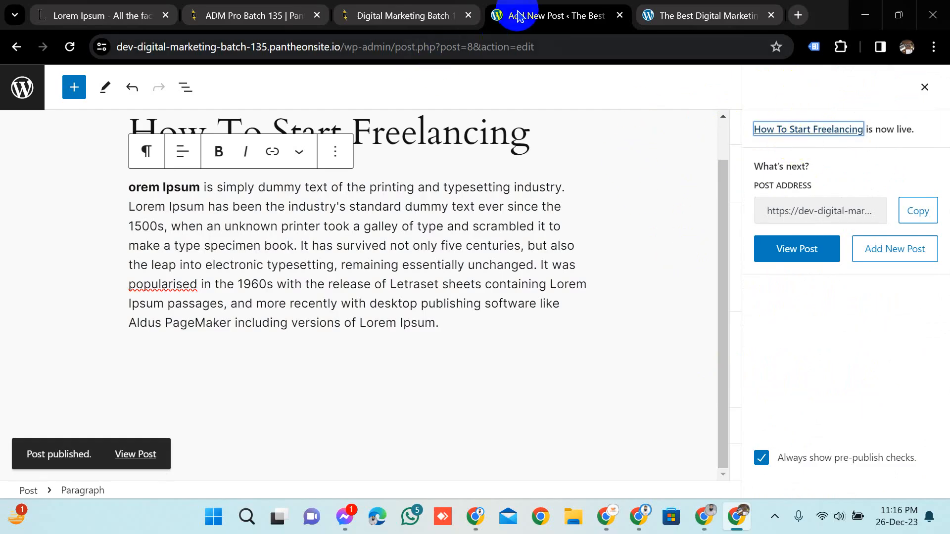
# - On the live site's homepage, find and open the How To Start Freelancing post
pyautogui.click(697, 15)
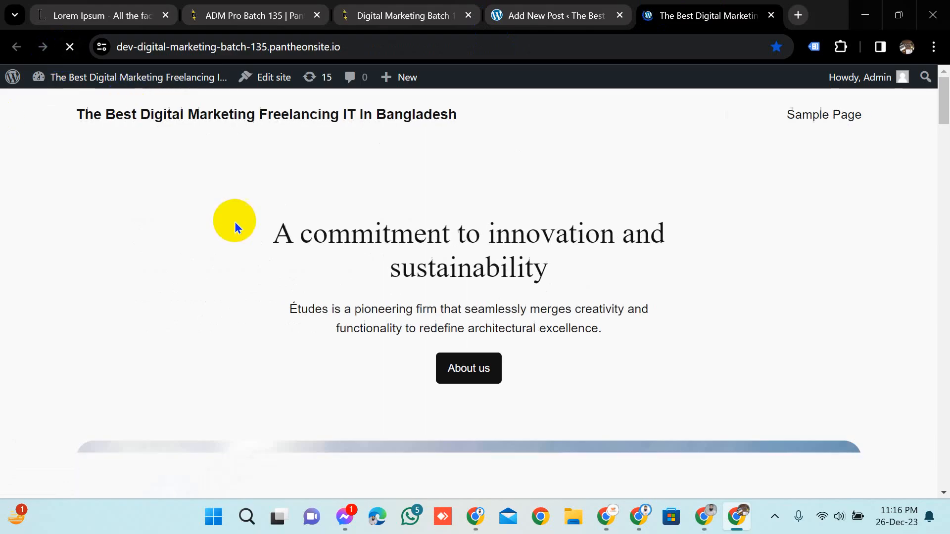
pyautogui.scroll(-4, 336, 299)
pyautogui.scroll(4, 338, 302)
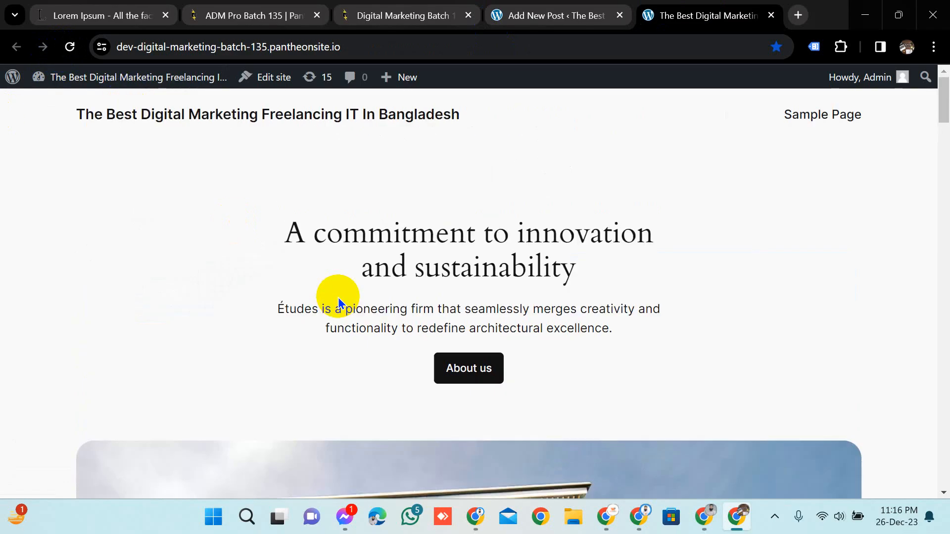
pyautogui.scroll(-12, 338, 302)
pyautogui.scroll(-15, 338, 299)
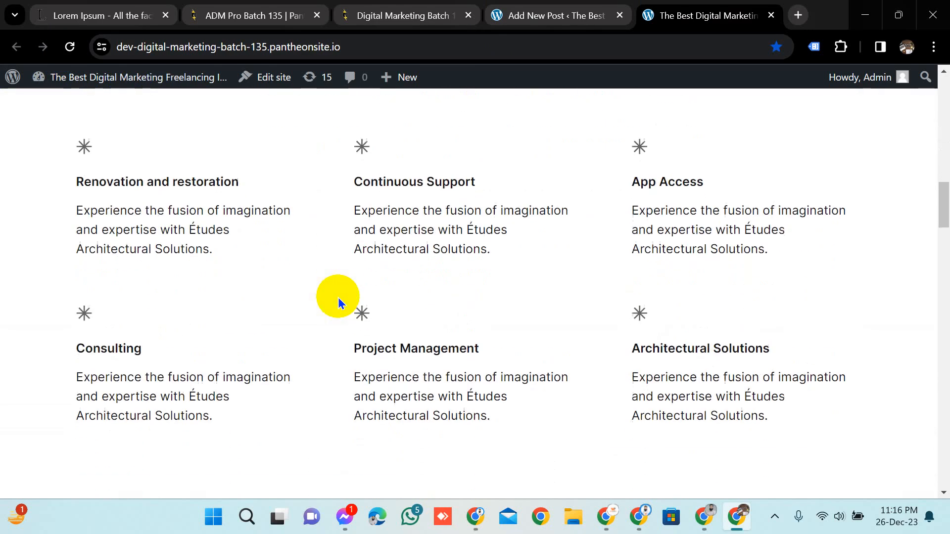
pyautogui.scroll(-12, 338, 297)
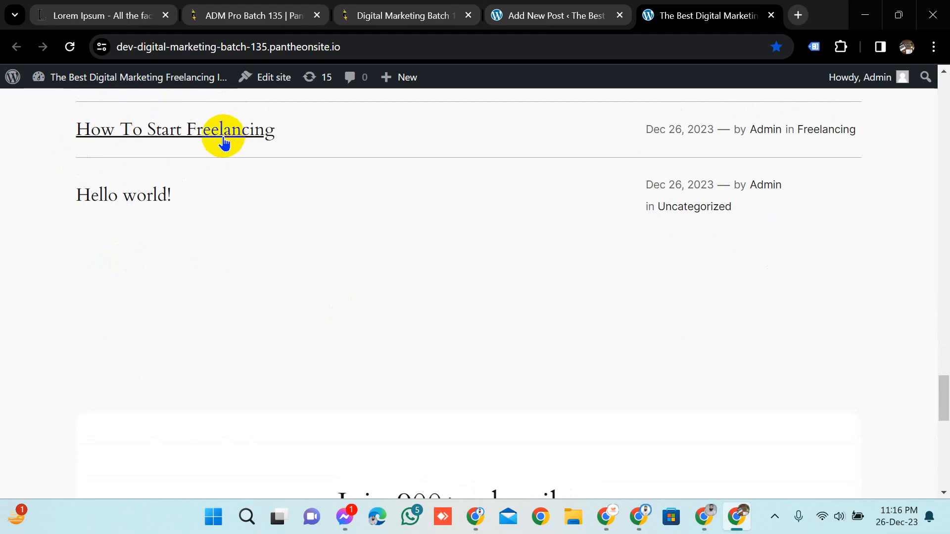
pyautogui.click(182, 133)
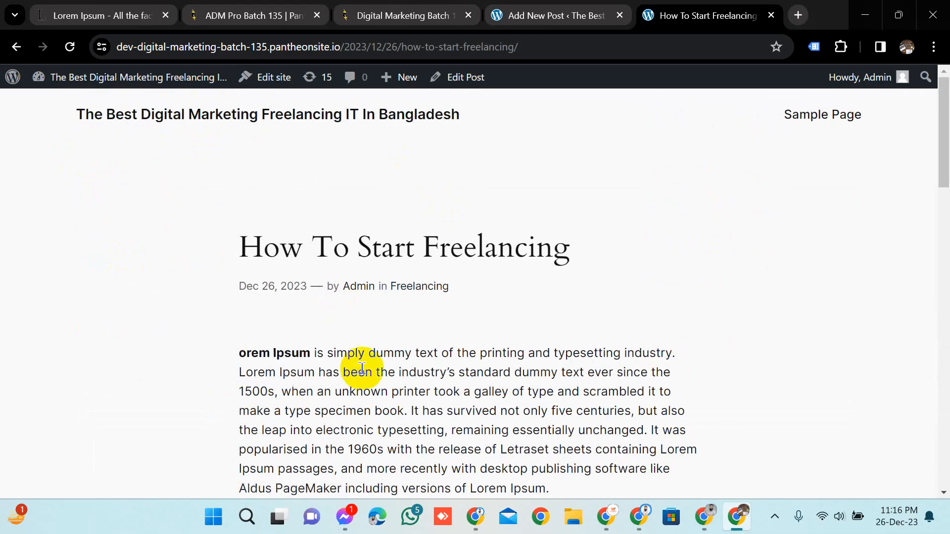
# - Review the post's Lorem Ipsum paragraph on the live site, then return to the editor
pyautogui.scroll(-1, 353, 375)
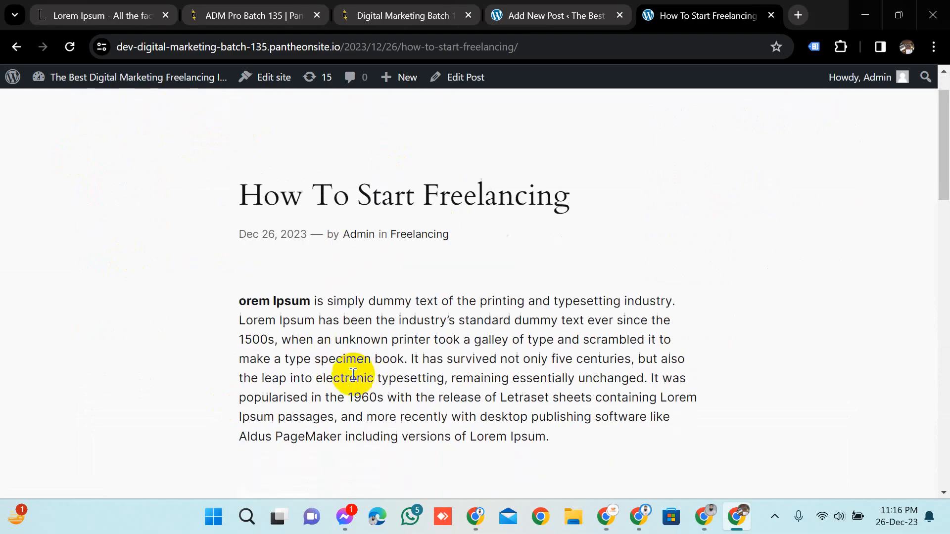
pyautogui.doubleClick(250, 290)
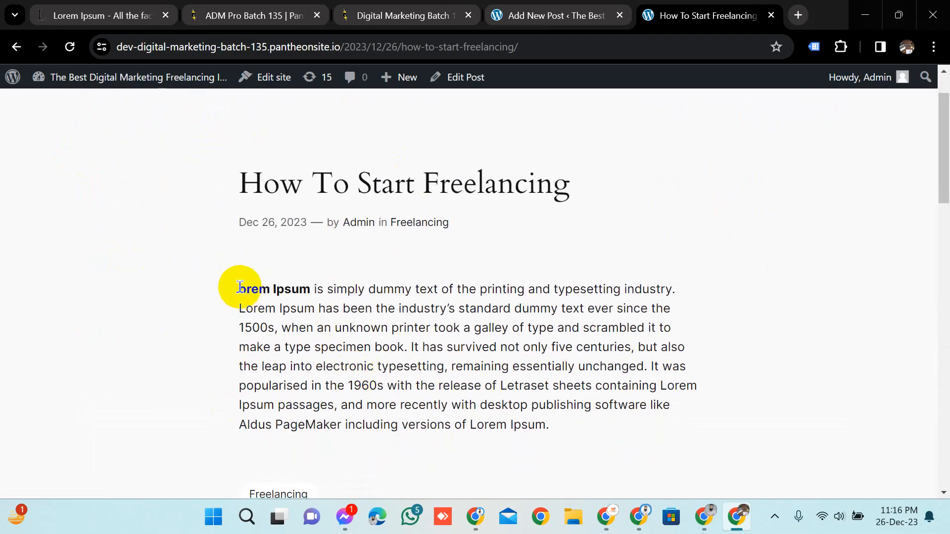
pyautogui.moveTo(240, 286); pyautogui.dragTo(558, 432)
pyautogui.click(181, 250)
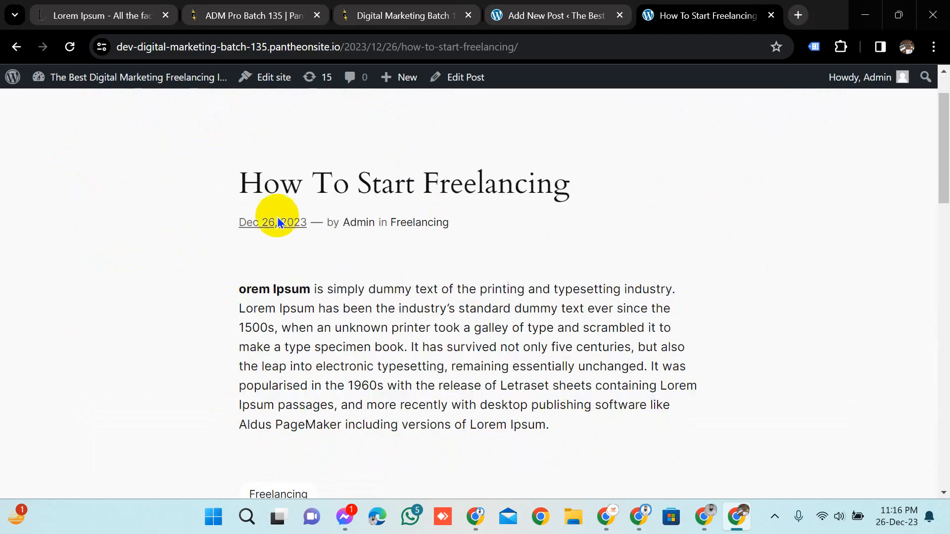
pyautogui.scroll(1, 497, 195)
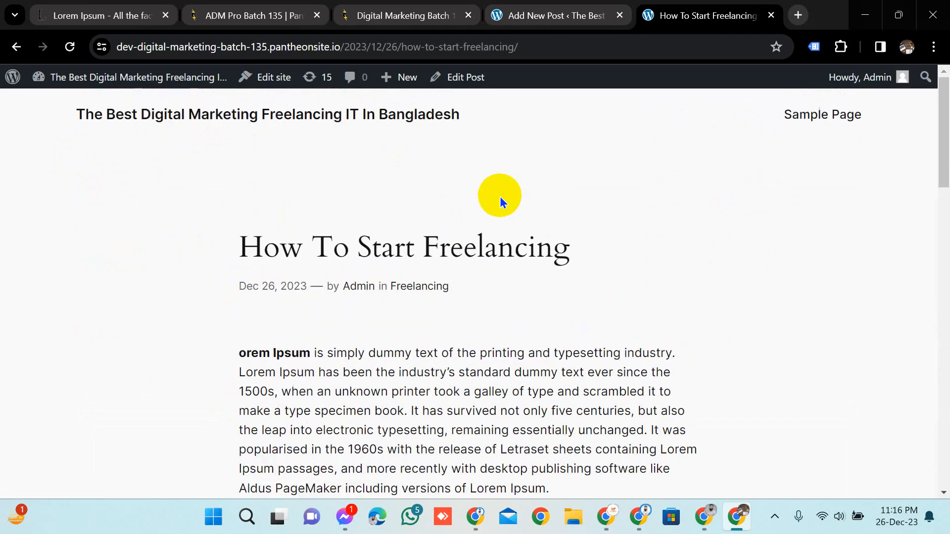
pyautogui.click(514, 15)
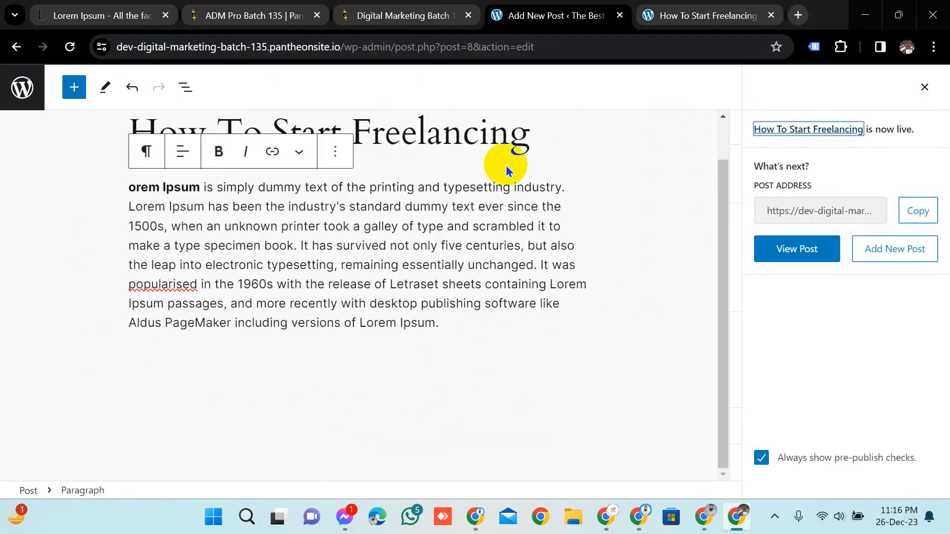
# - Insert an Image block below the Lorem Ipsum paragraph from the inserter's Media section
pyautogui.click(73, 89)
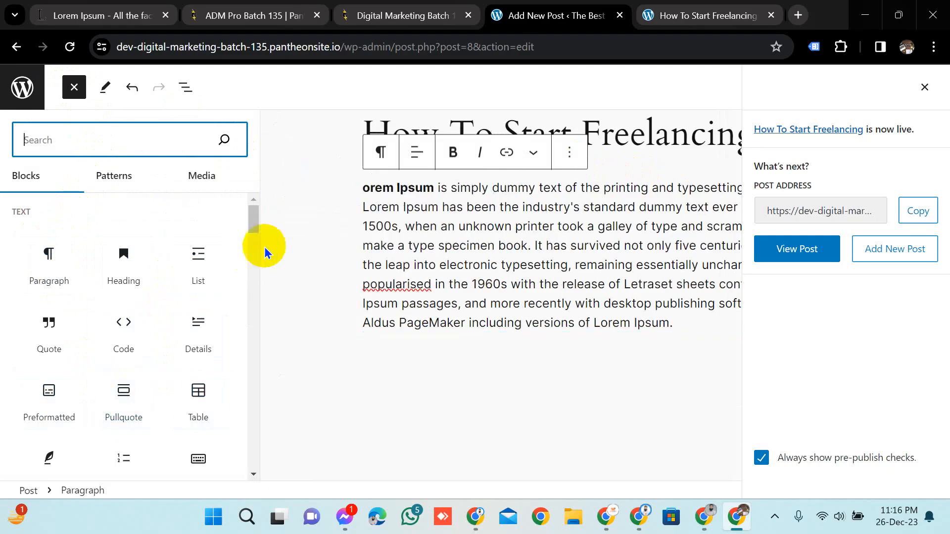
pyautogui.scroll(-2, 130, 391)
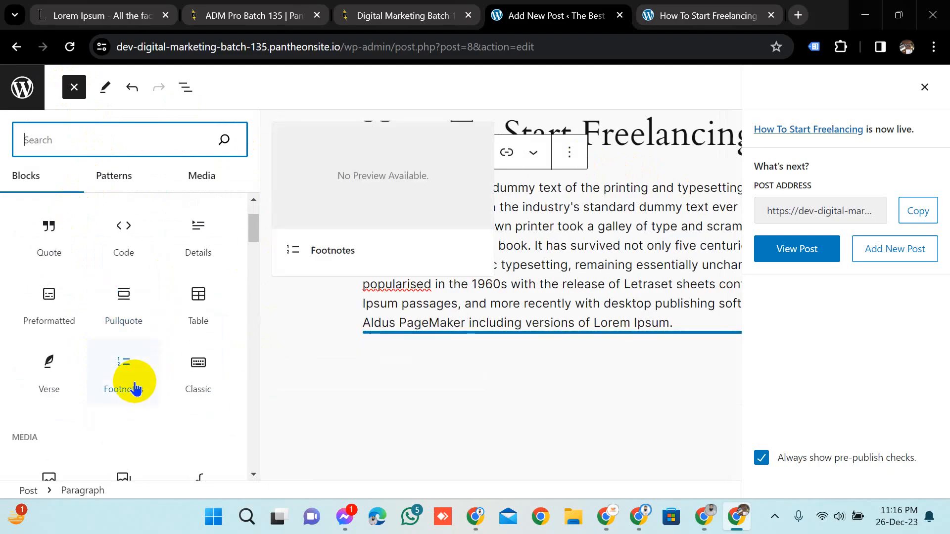
pyautogui.scroll(-2, 141, 383)
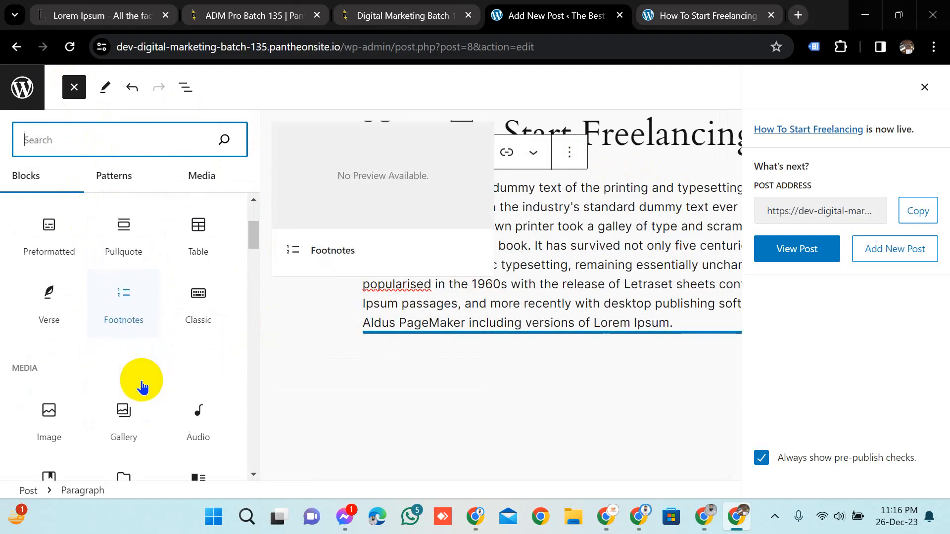
pyautogui.scroll(-2, 142, 386)
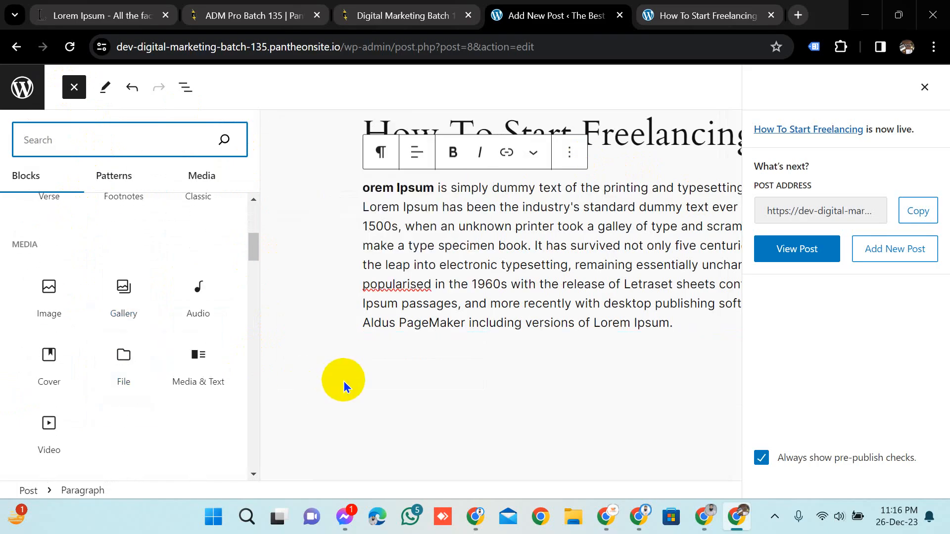
pyautogui.click(444, 408)
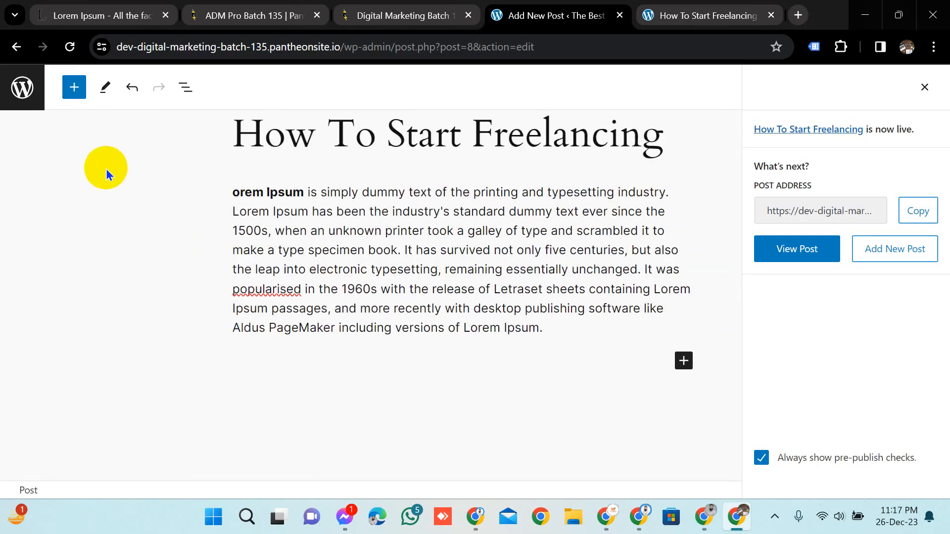
pyautogui.click(72, 88)
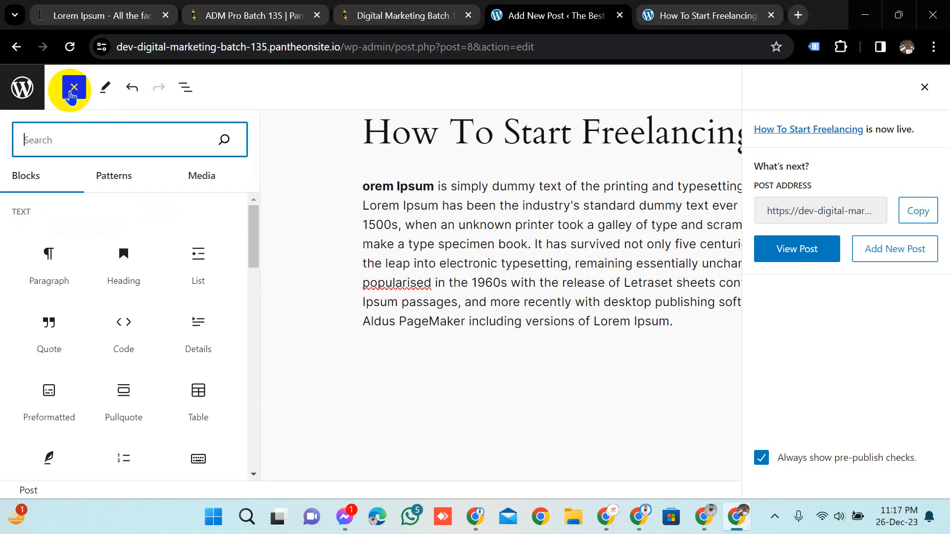
pyautogui.scroll(-4, 74, 369)
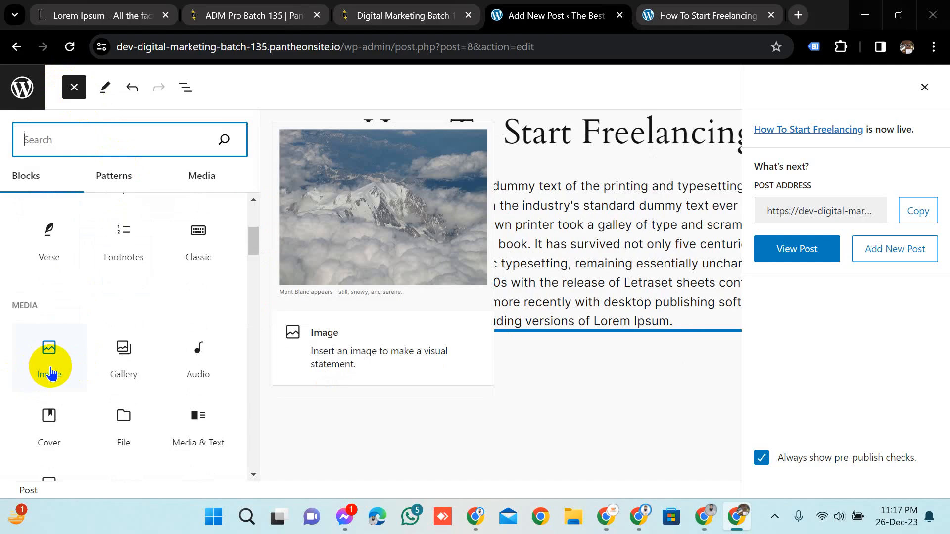
pyautogui.click(50, 368)
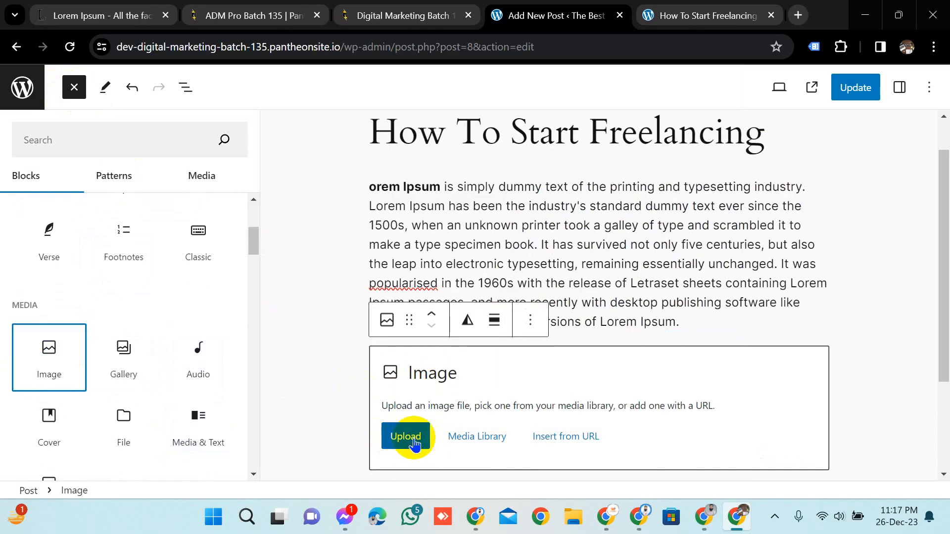
# - Upload the Important Notice image from Downloads into the Media Library
pyautogui.click(414, 445)
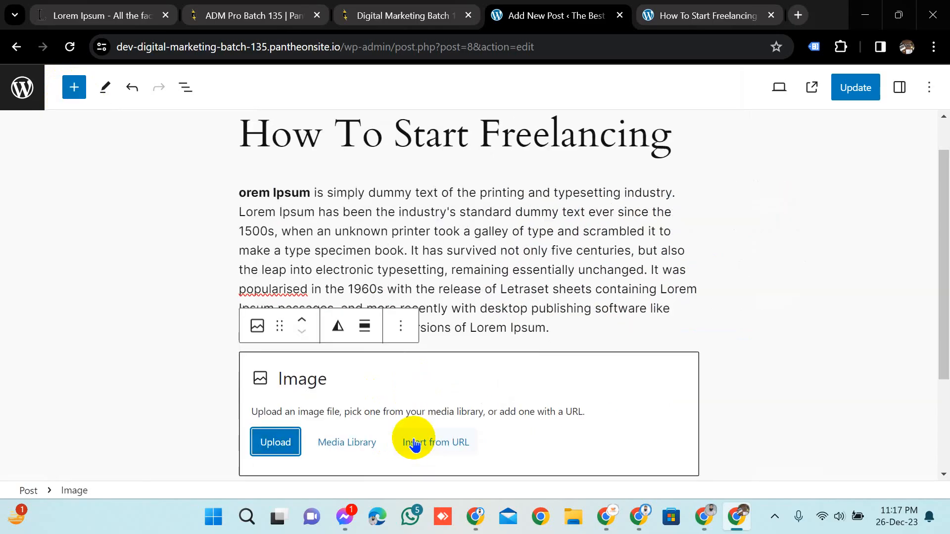
pyautogui.click(347, 448)
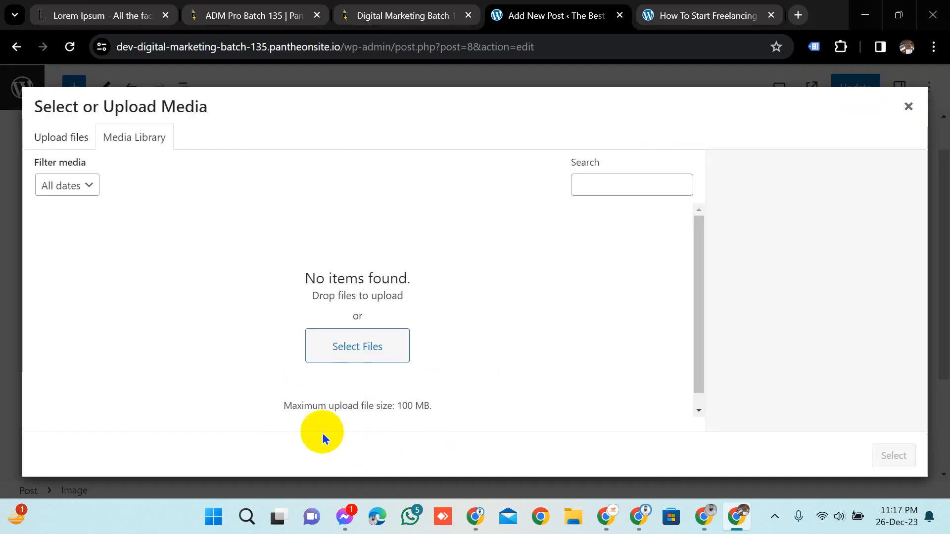
pyautogui.click(363, 347)
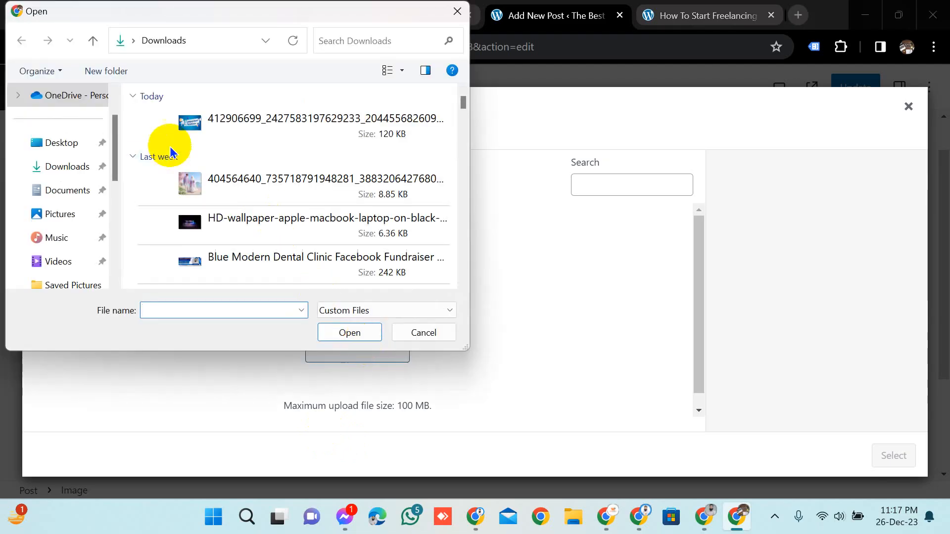
pyautogui.click(270, 126)
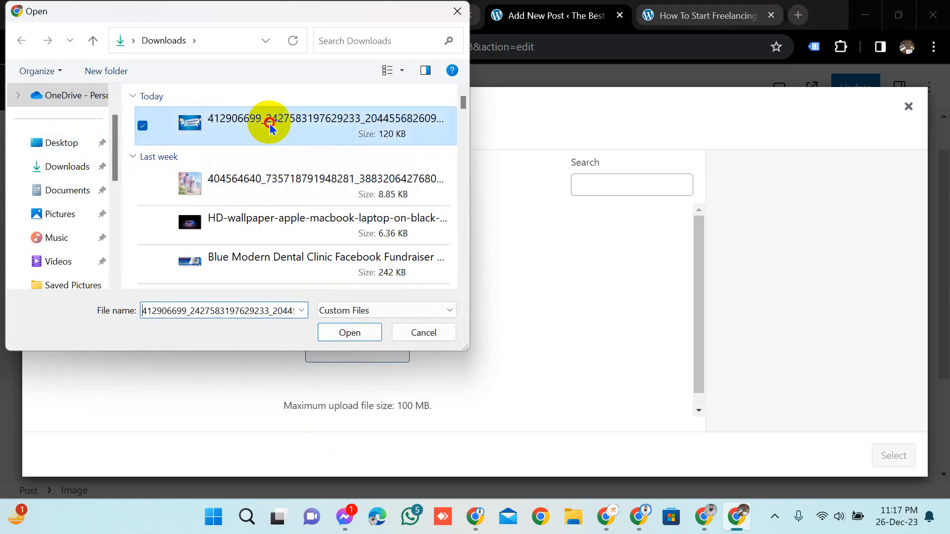
pyautogui.click(347, 332)
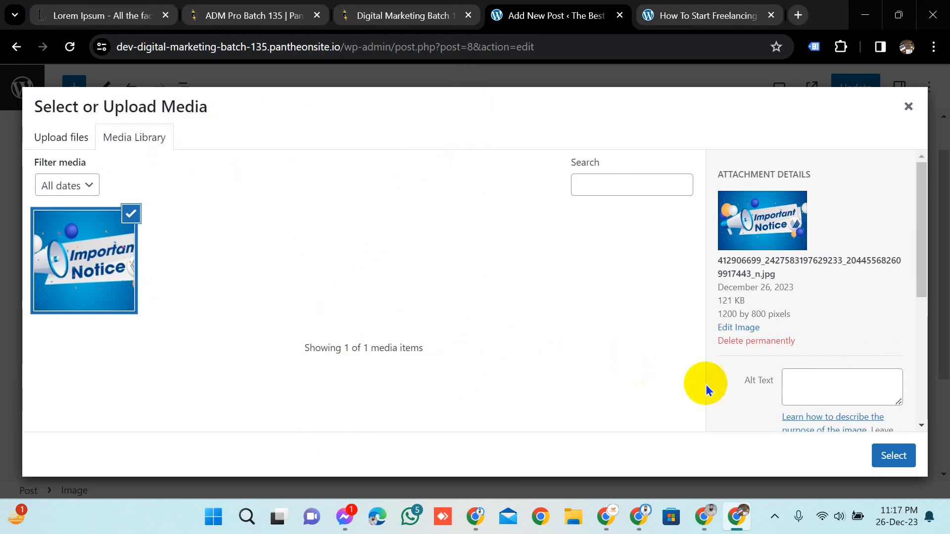
# - Place the Important Notice image in the block, update the post, and return to the posts list
pyautogui.click(895, 456)
pyautogui.scroll(-3, 699, 340)
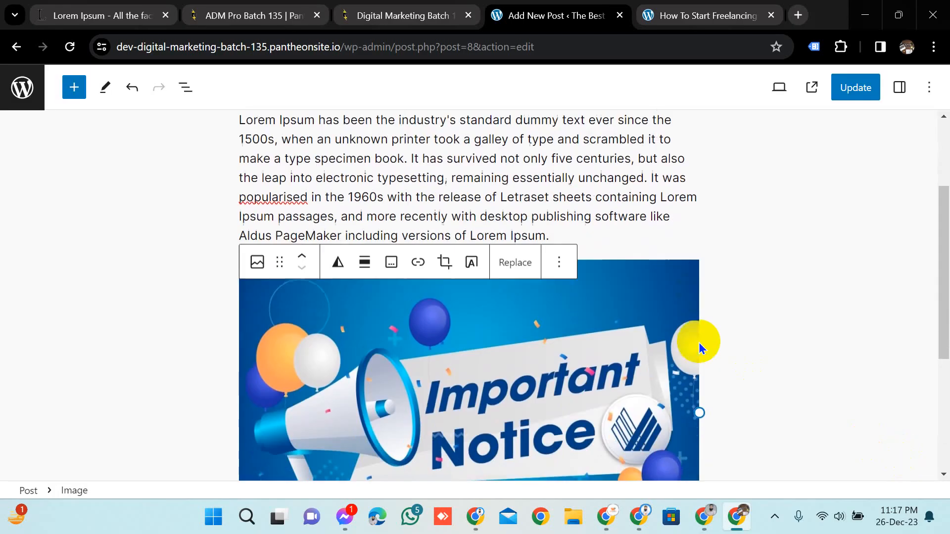
pyautogui.click(866, 94)
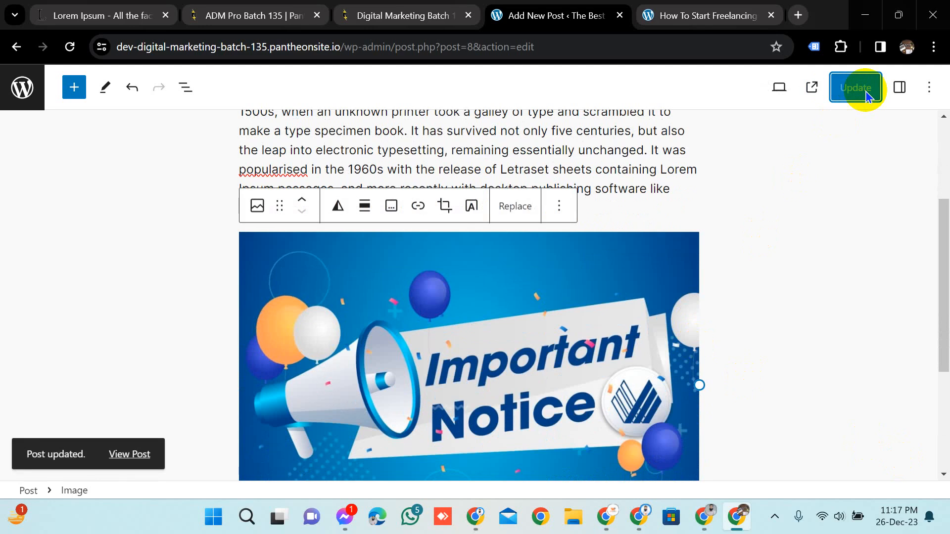
pyautogui.scroll(3, 781, 201)
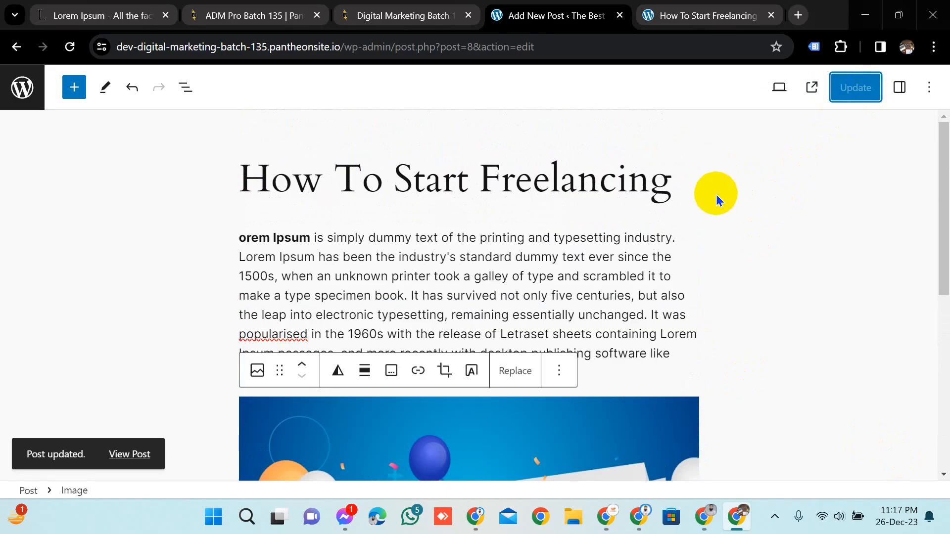
pyautogui.click(19, 49)
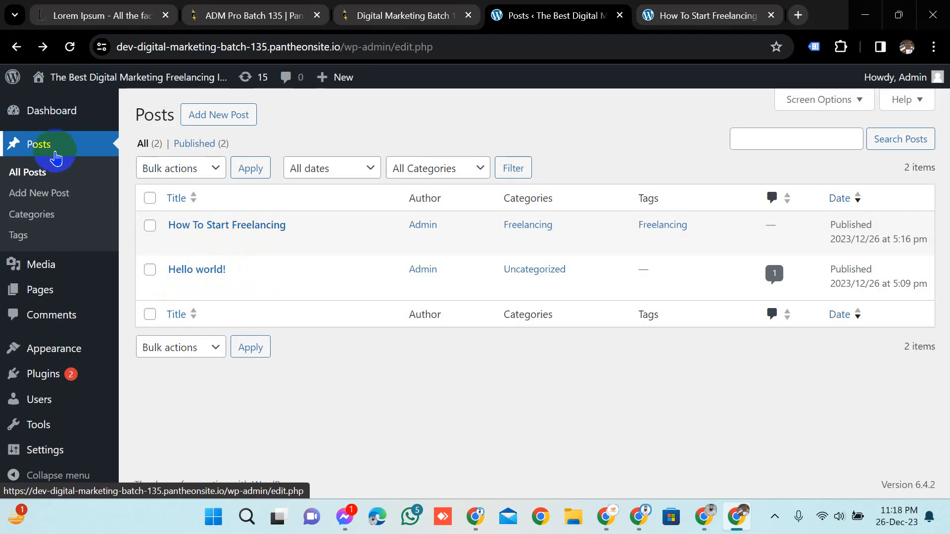
# - From the All Posts list, open 'How To Start Freelancing' in the block editor
pyautogui.click(32, 175)
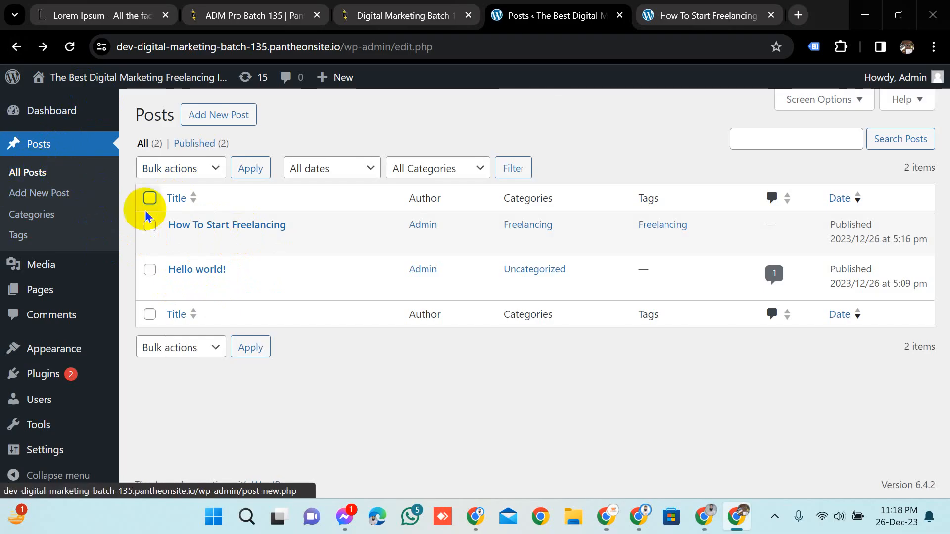
pyautogui.moveTo(204, 225)
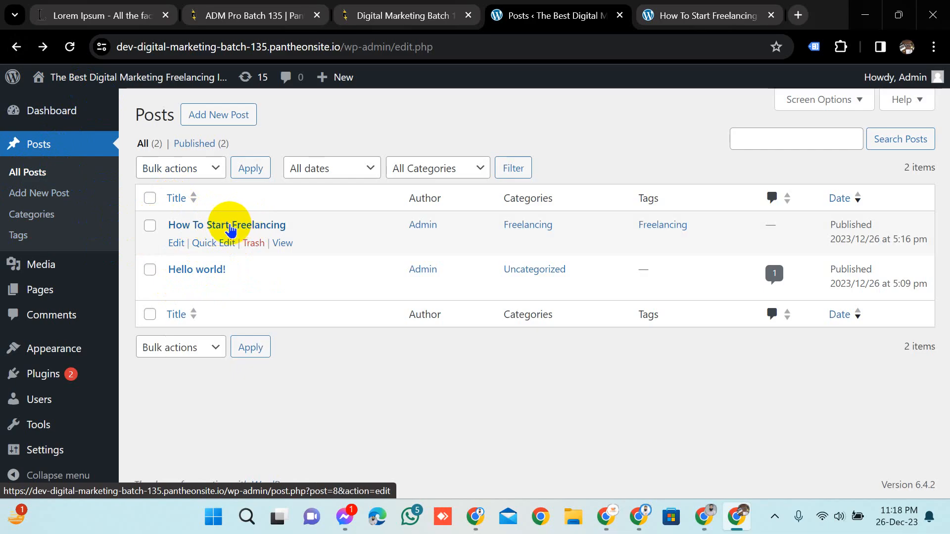
pyautogui.click(230, 227)
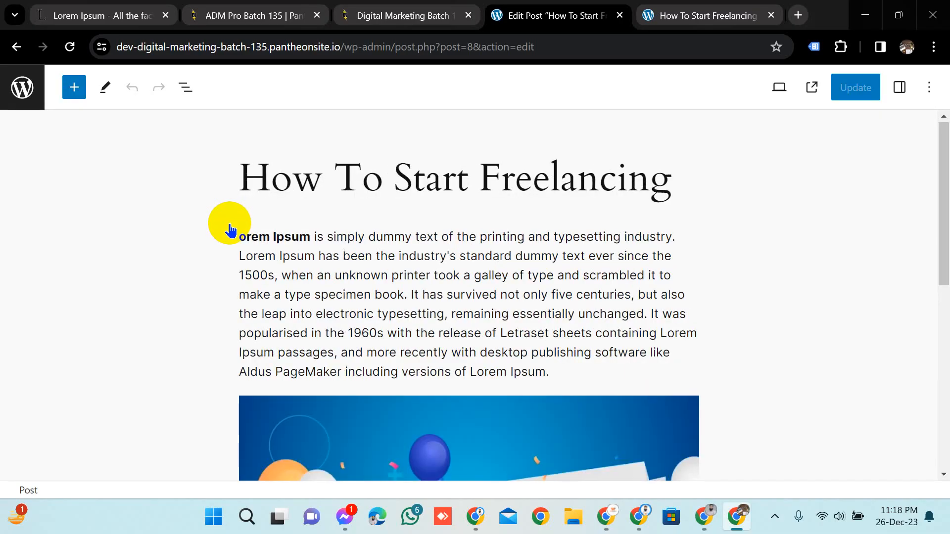
pyautogui.scroll(-1, 229, 223)
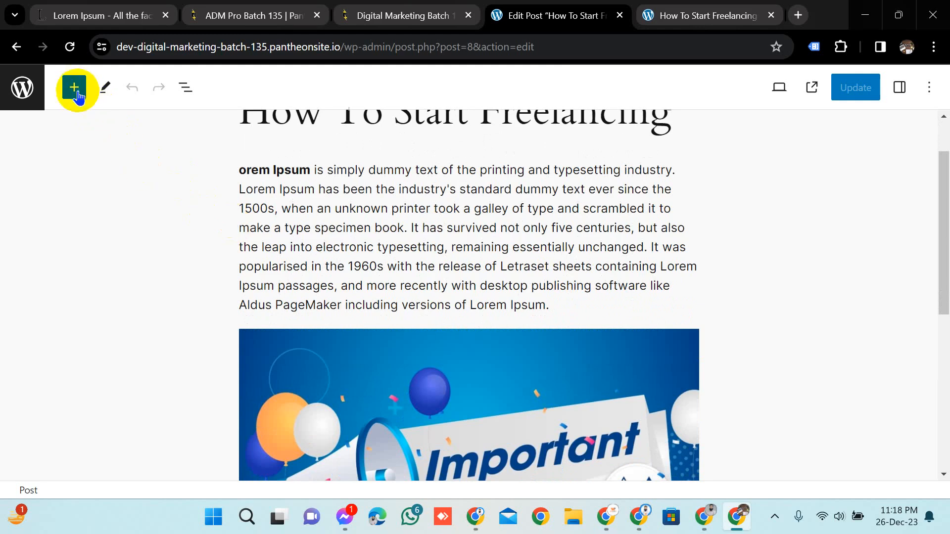
pyautogui.hscroll(-5, 165, 260)
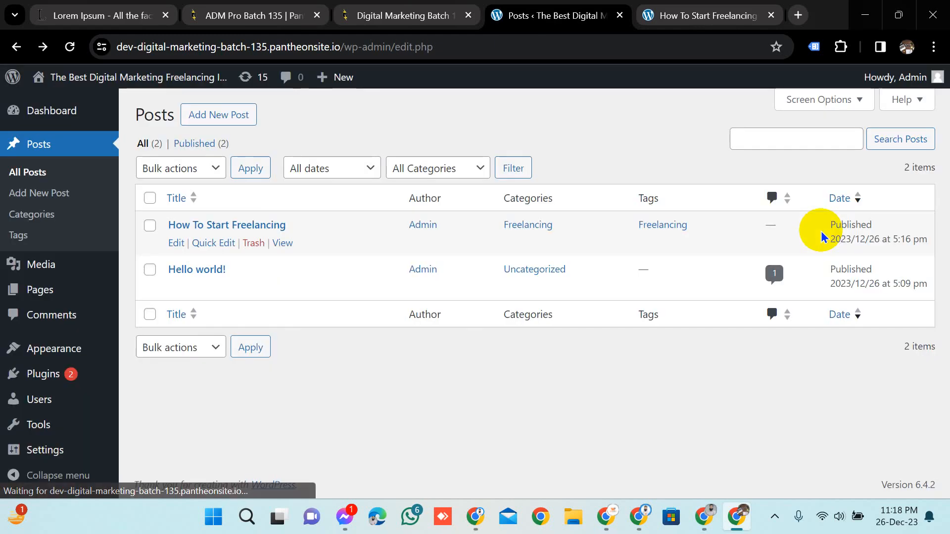
pyautogui.click(229, 226)
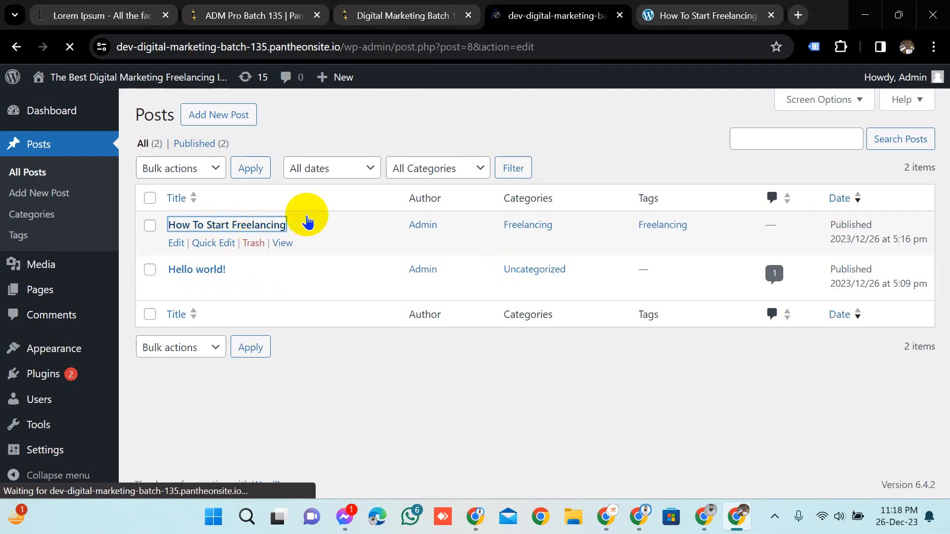
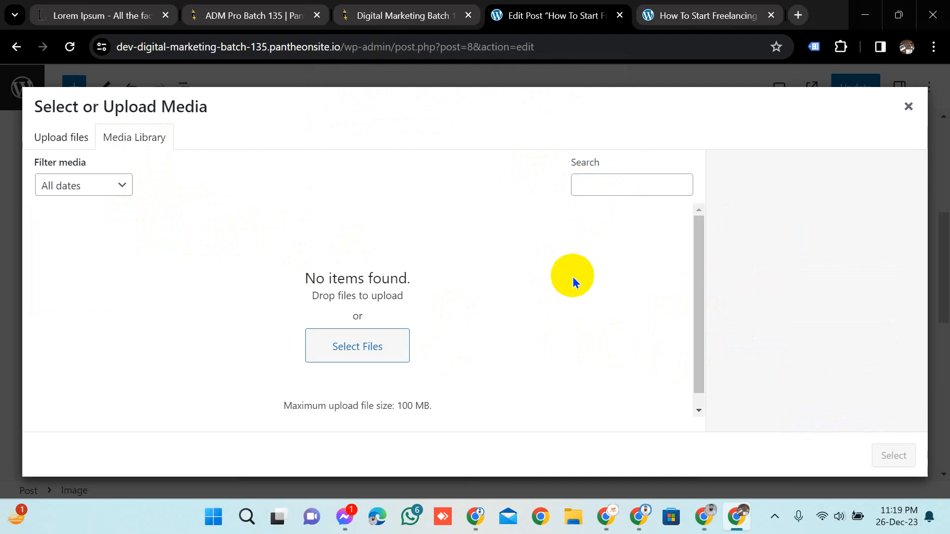
# - Close the media chooser, update 'How To Start Freelancing', and reload its editor
pyautogui.click(910, 106)
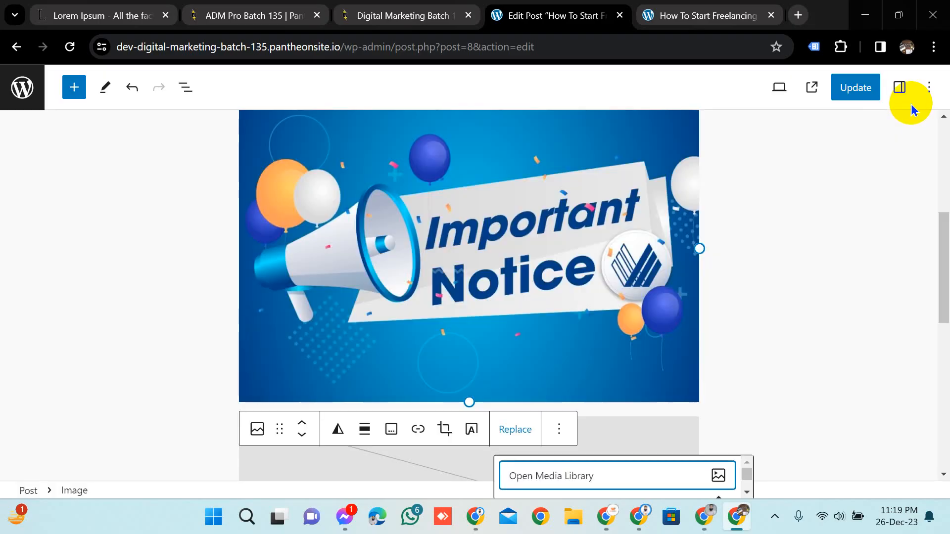
pyautogui.click(852, 85)
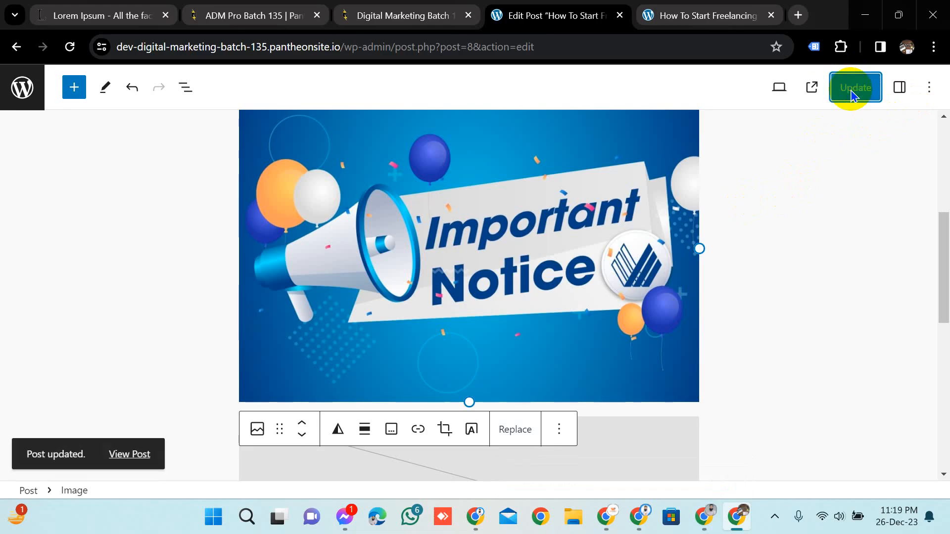
pyautogui.click(70, 47)
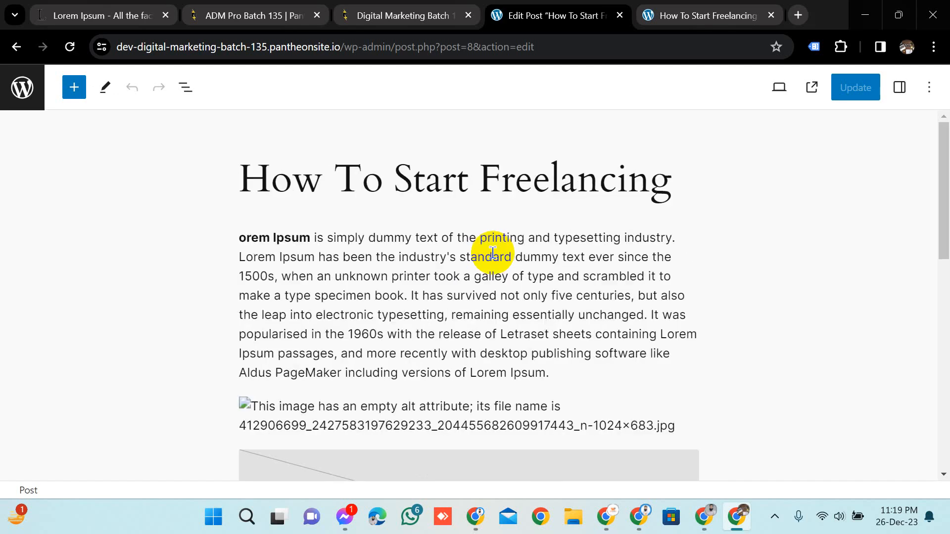
# - Scroll through the post to check its image blocks, then return to All Posts
pyautogui.scroll(-3, 493, 254)
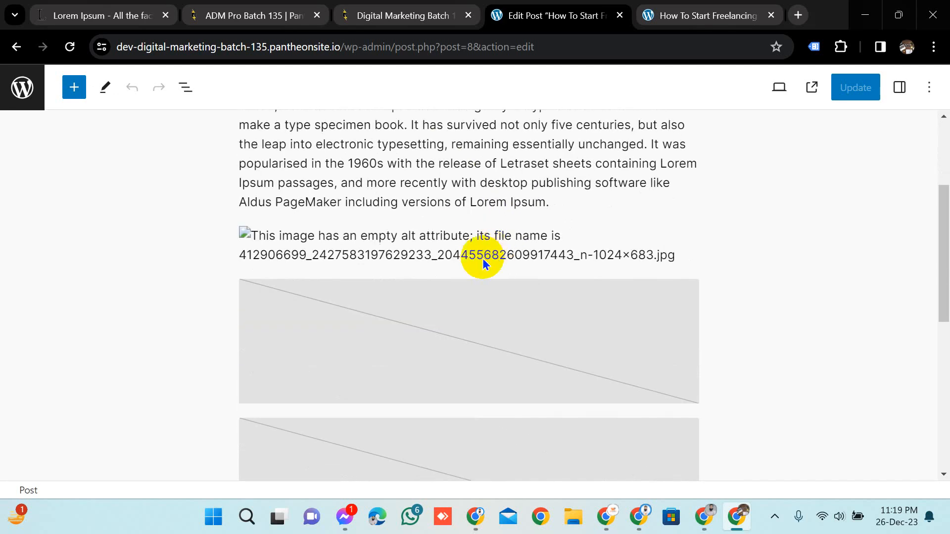
pyautogui.scroll(-3, 482, 258)
pyautogui.scroll(3, 482, 258)
pyautogui.scroll(-5, 482, 259)
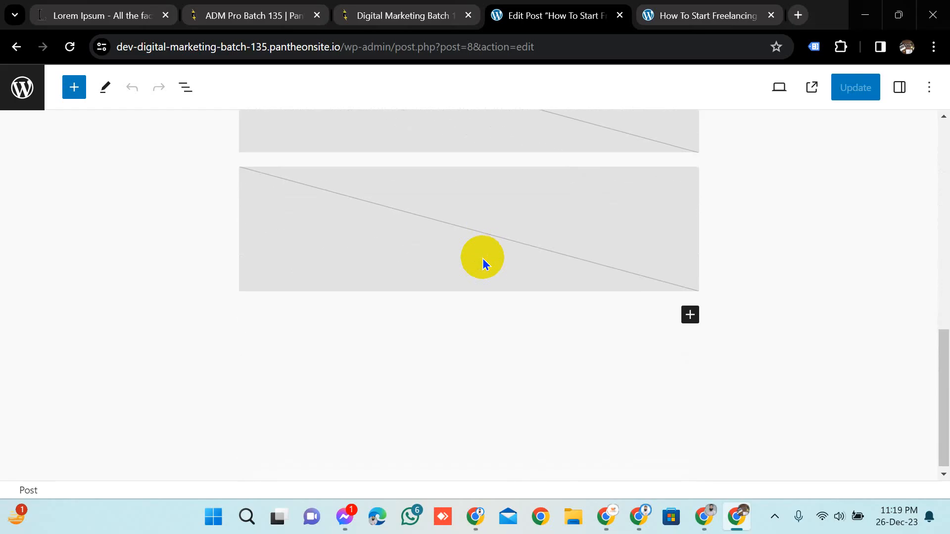
pyautogui.scroll(9, 482, 259)
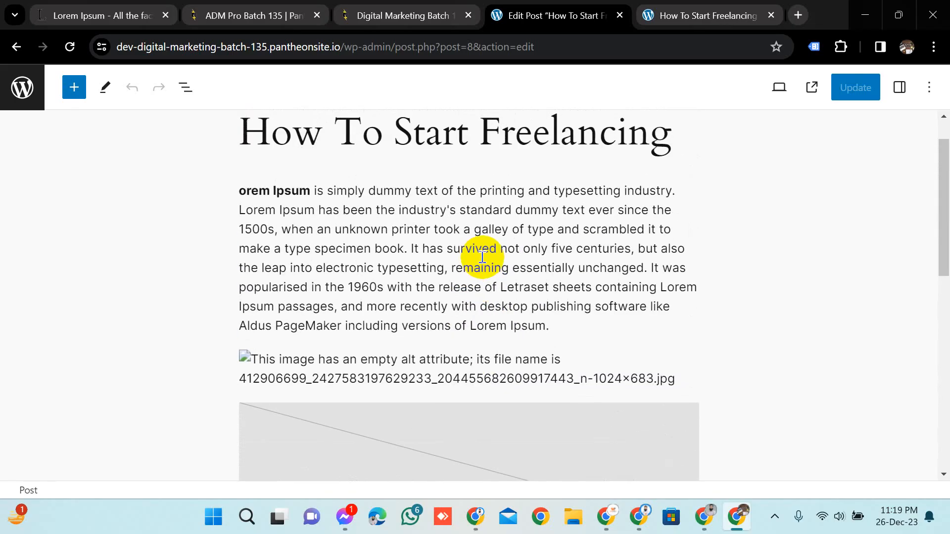
pyautogui.scroll(1, 482, 257)
pyautogui.scroll(-4, 484, 257)
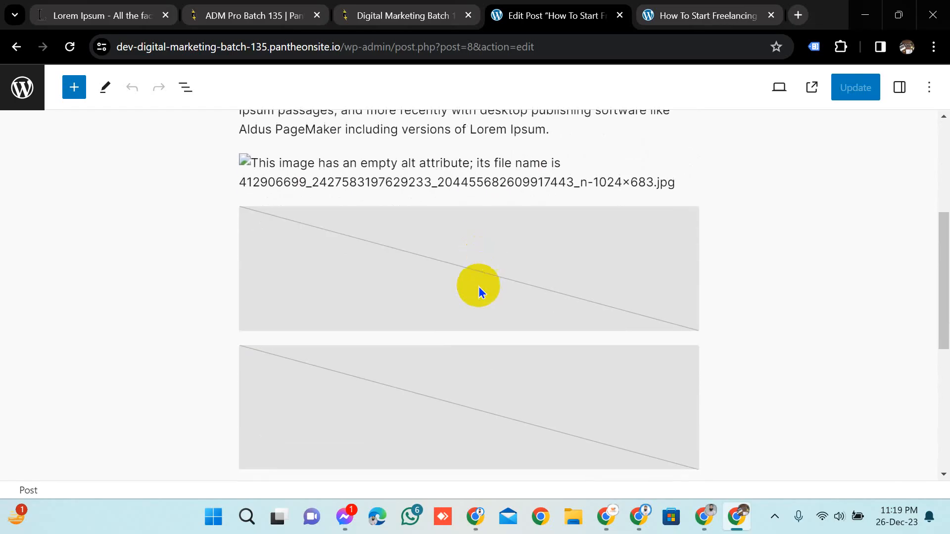
pyautogui.scroll(5, 479, 286)
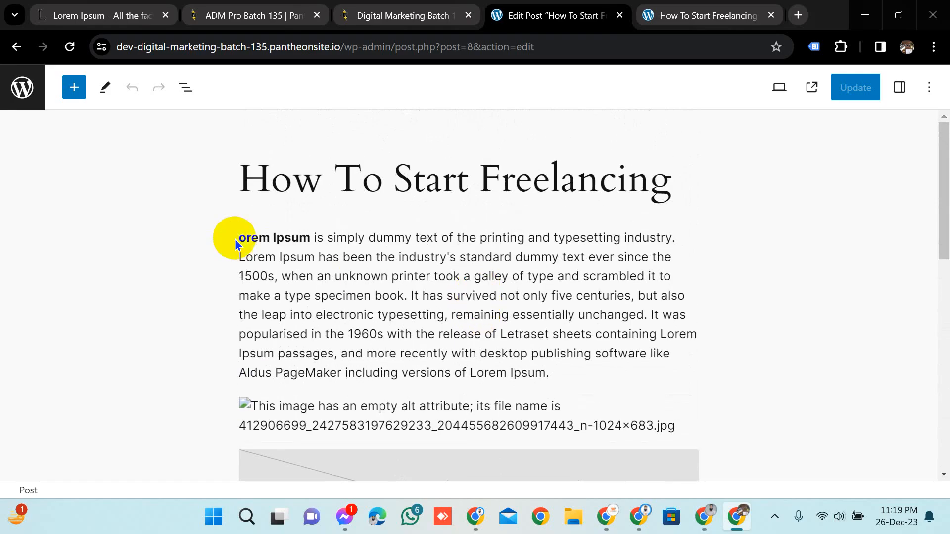
pyautogui.click(18, 48)
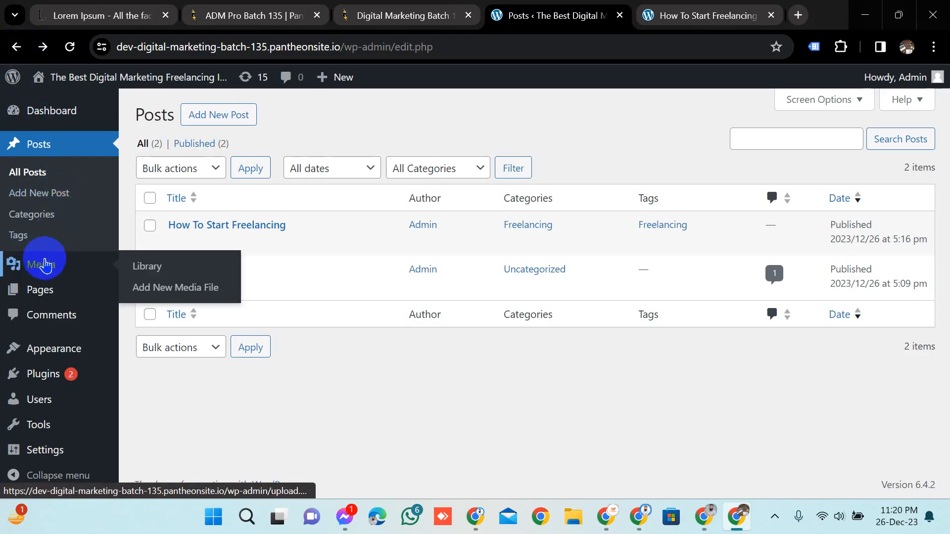
# - Glance at the Media Library, toggle the page checkboxes in All Pages, and start a new page
pyautogui.click(45, 264)
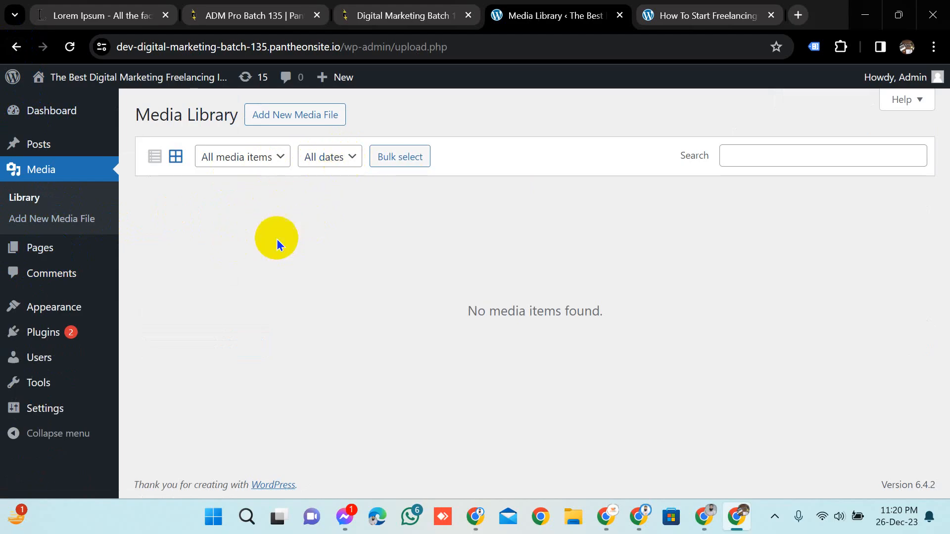
pyautogui.click(49, 245)
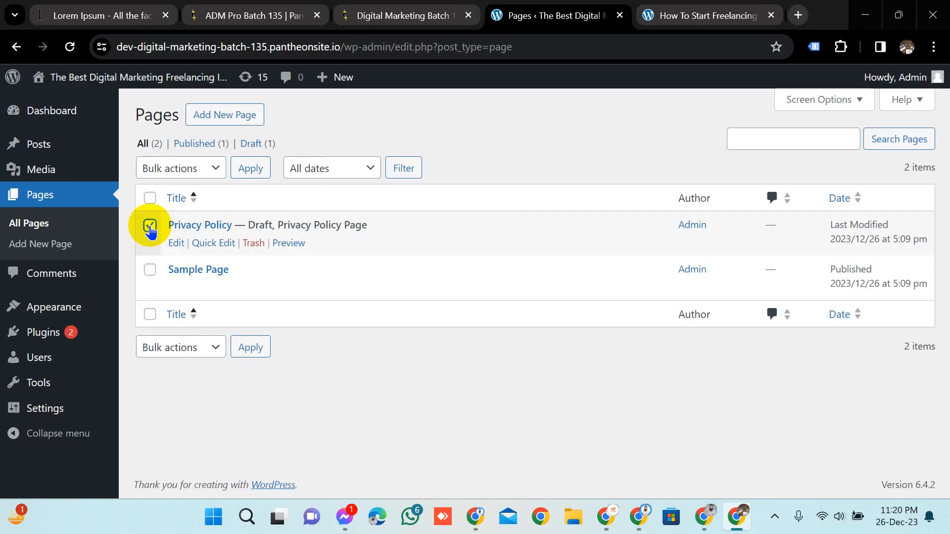
pyautogui.click(150, 271)
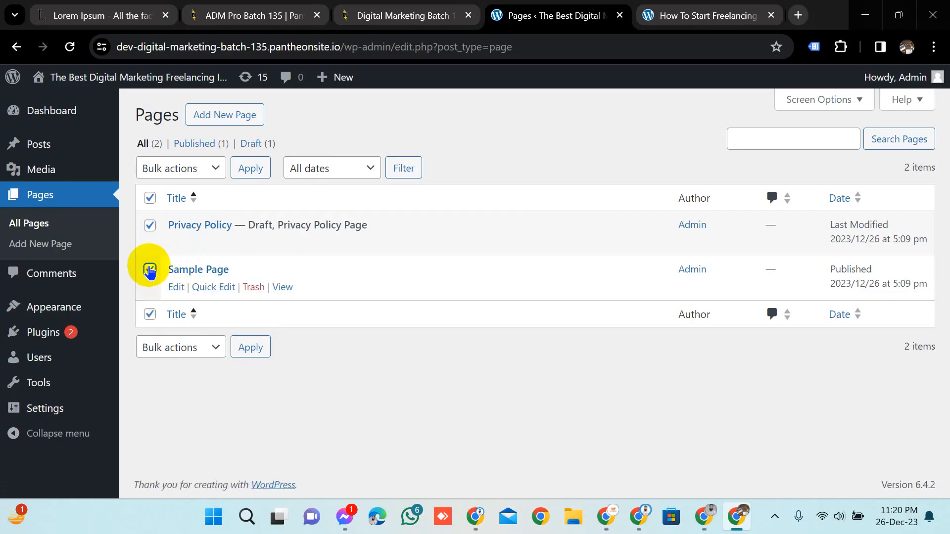
pyautogui.click(150, 226)
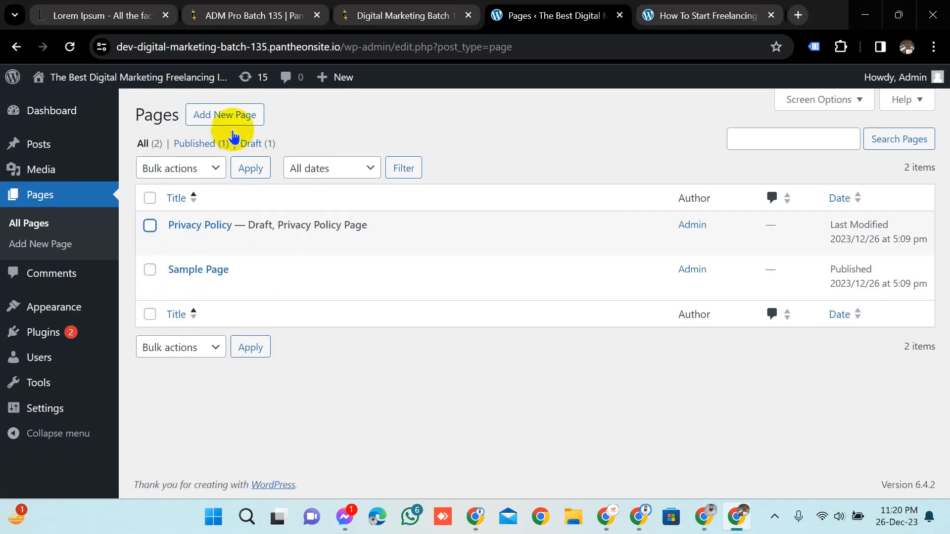
pyautogui.click(218, 117)
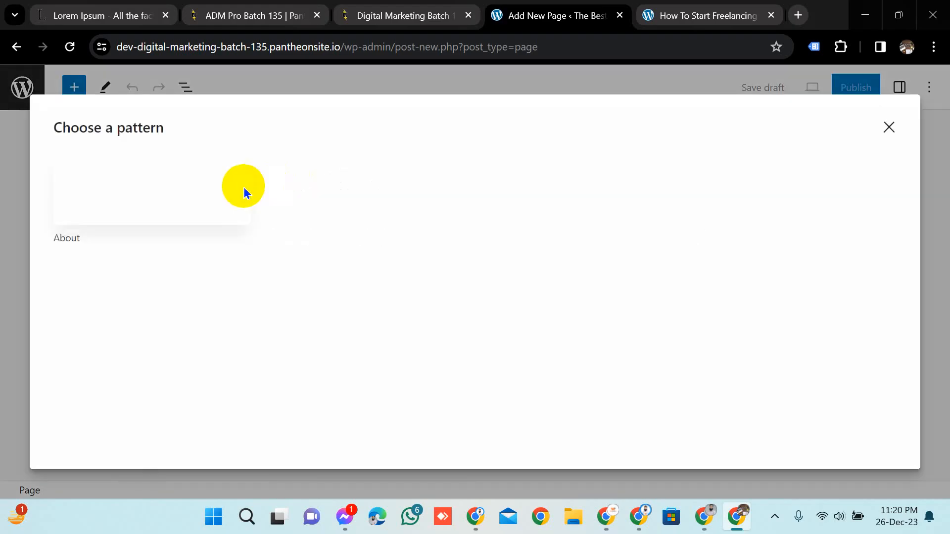
# - Publish a blank page titled 'Home', check it on the live site, and return to Pages
pyautogui.click(886, 126)
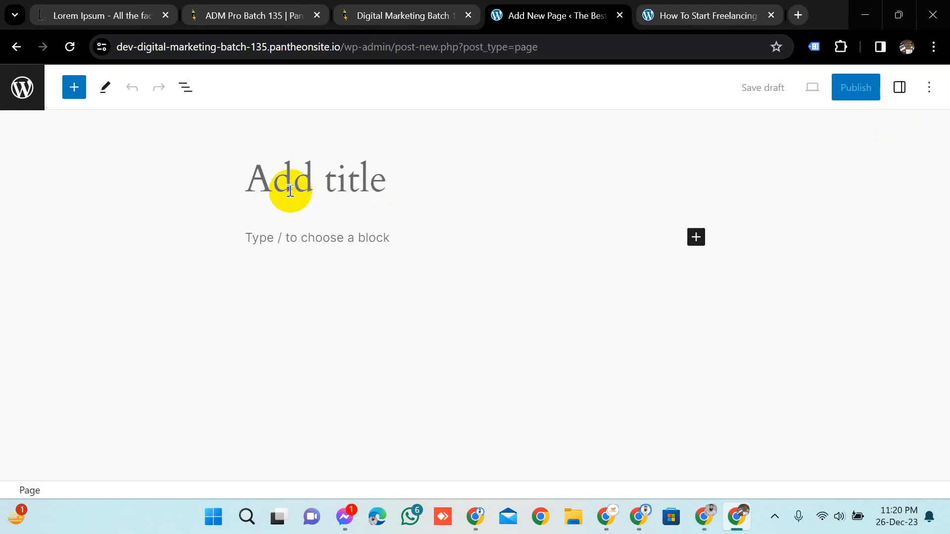
pyautogui.write('Home')
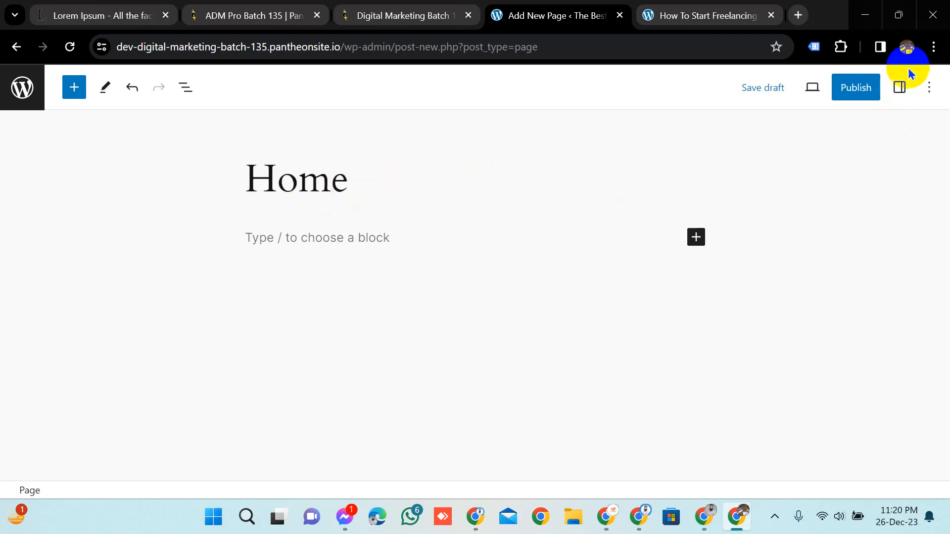
pyautogui.click(862, 89)
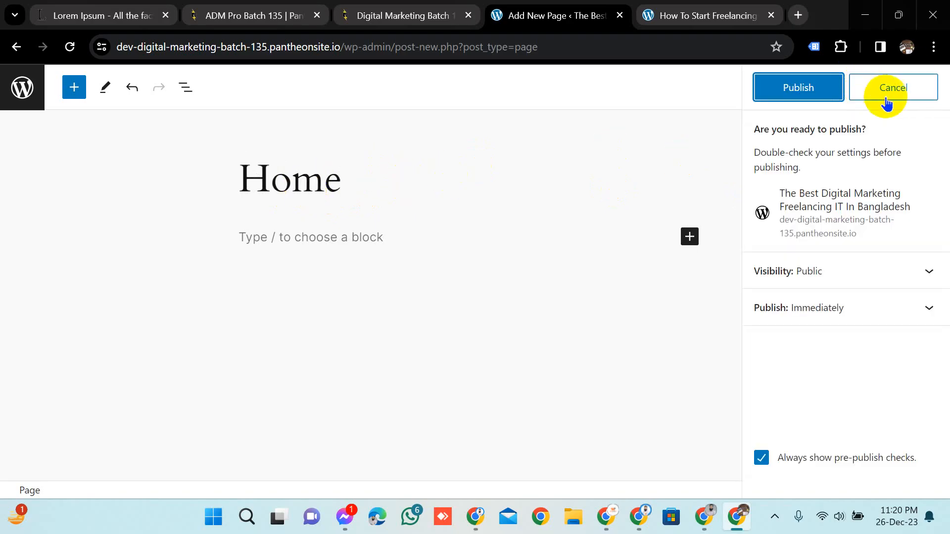
pyautogui.click(812, 88)
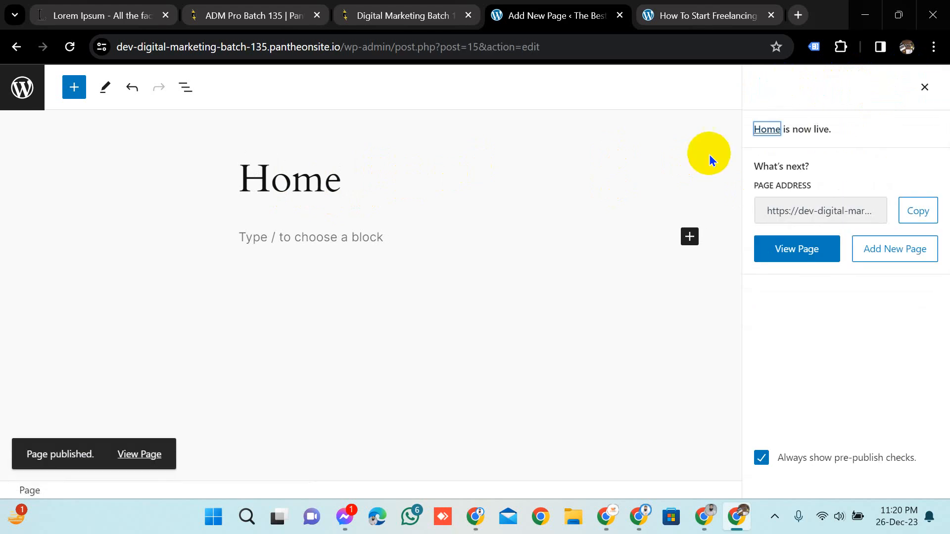
pyautogui.click(703, 13)
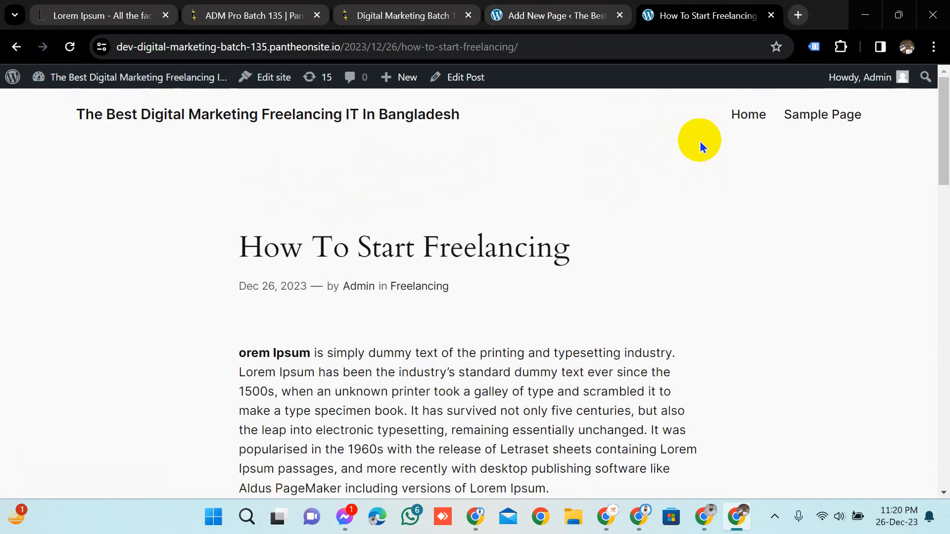
pyautogui.click(554, 9)
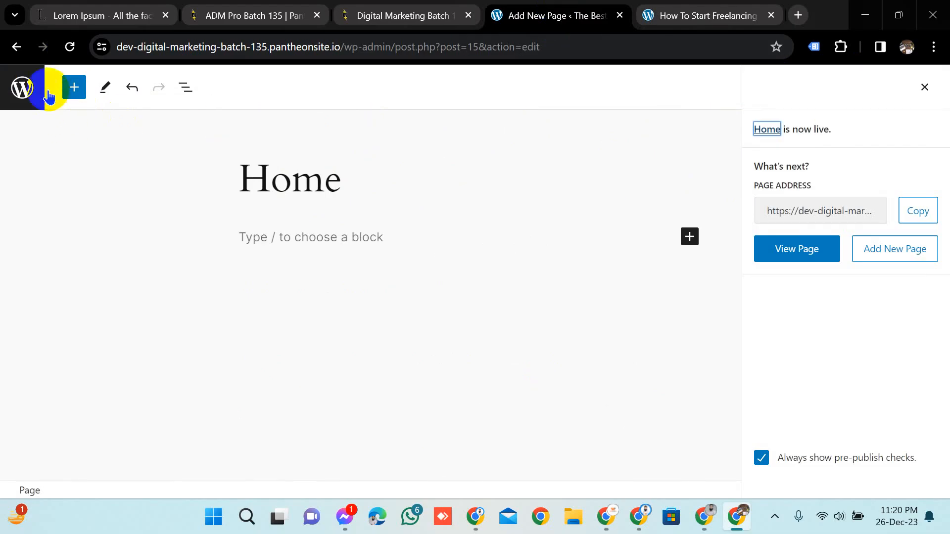
pyautogui.click(15, 46)
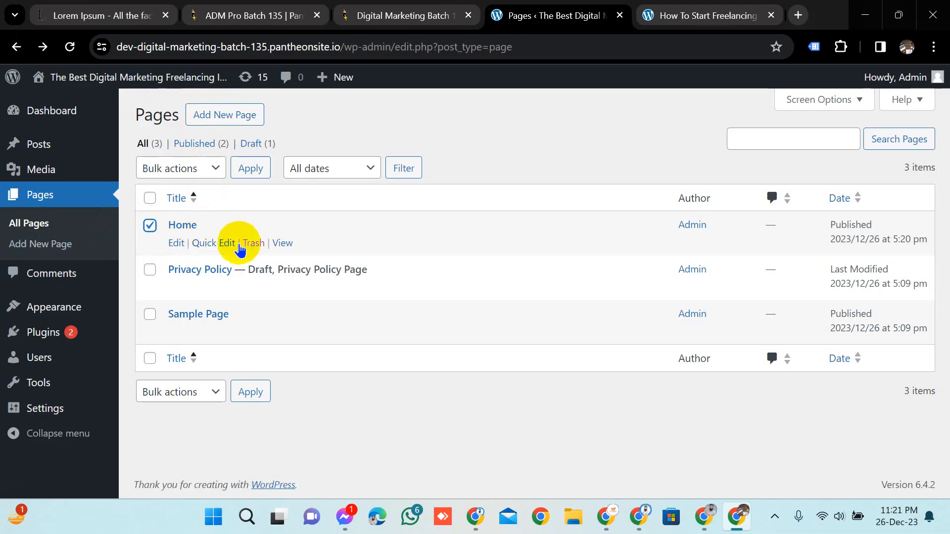
# - Trash the Home page, refresh the live site to confirm the menu, then begin another new page
pyautogui.click(255, 247)
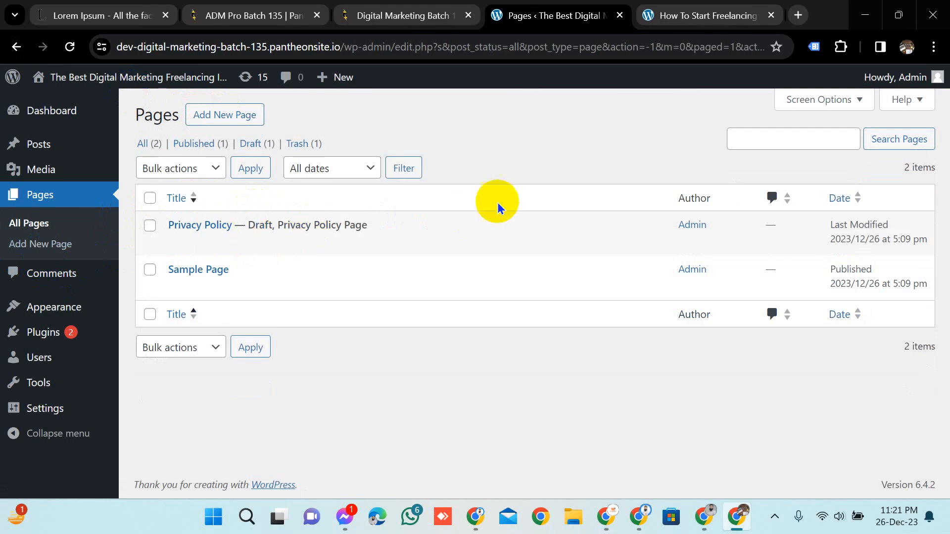
pyautogui.click(707, 14)
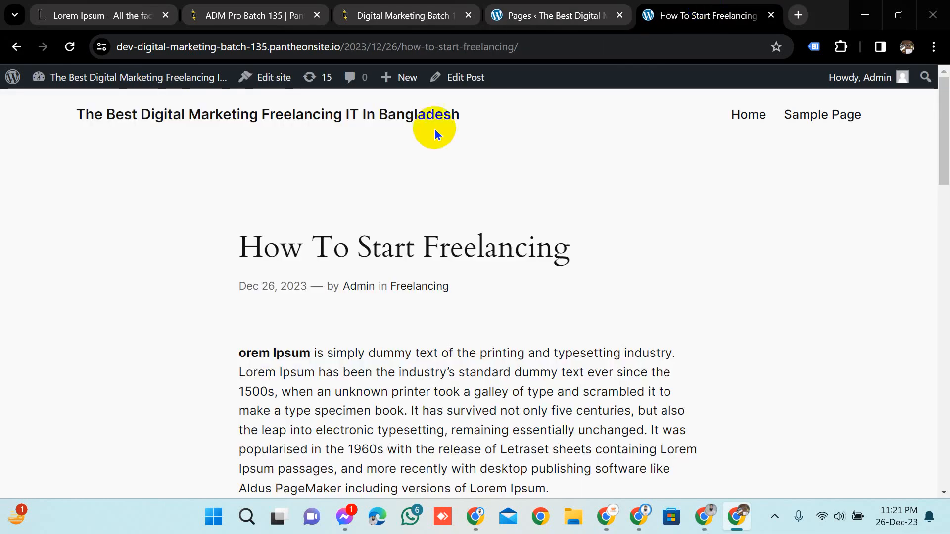
pyautogui.click(69, 48)
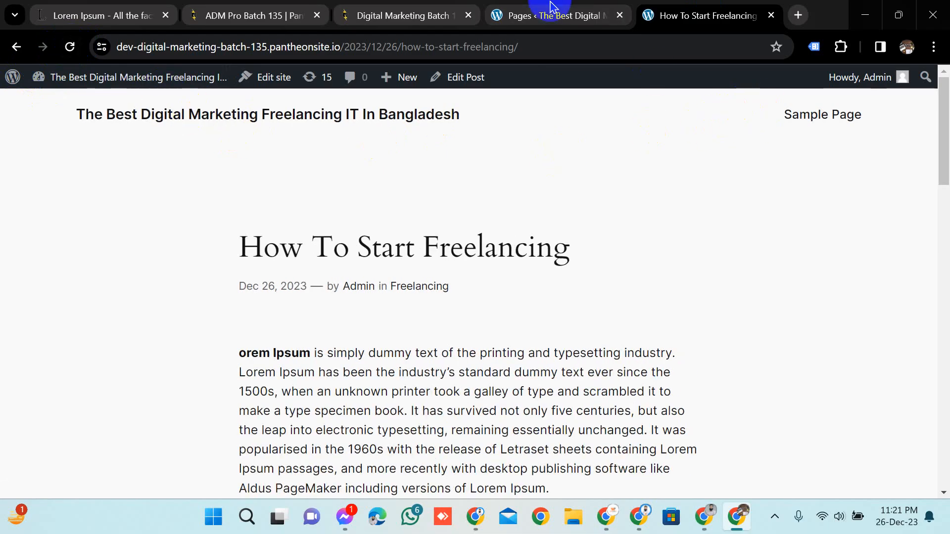
pyautogui.click(544, 15)
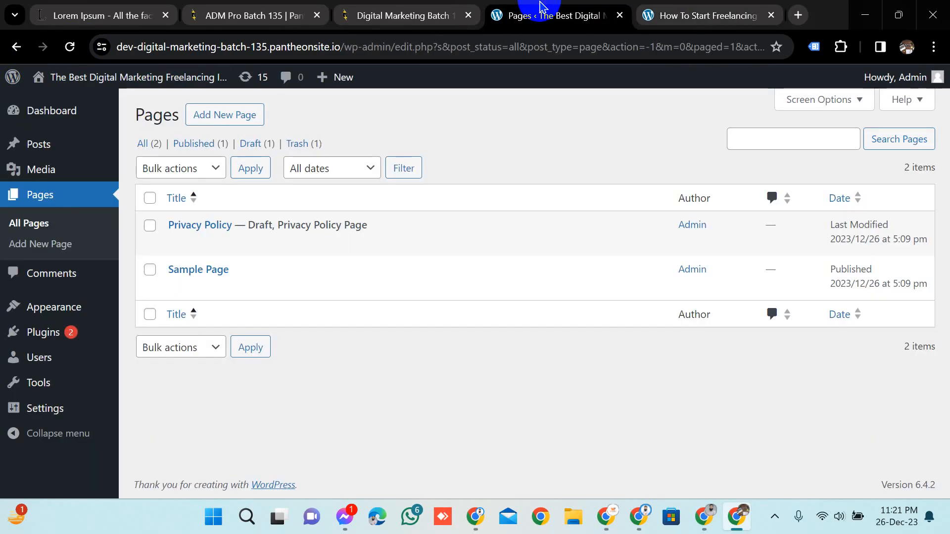
pyautogui.click(217, 115)
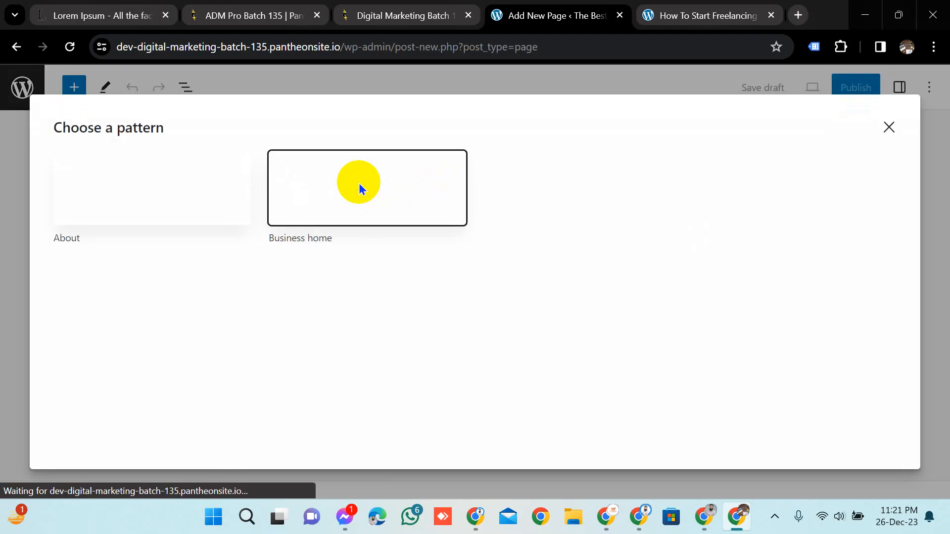
# - Publish a new blank page titled 'Home'
pyautogui.click(888, 127)
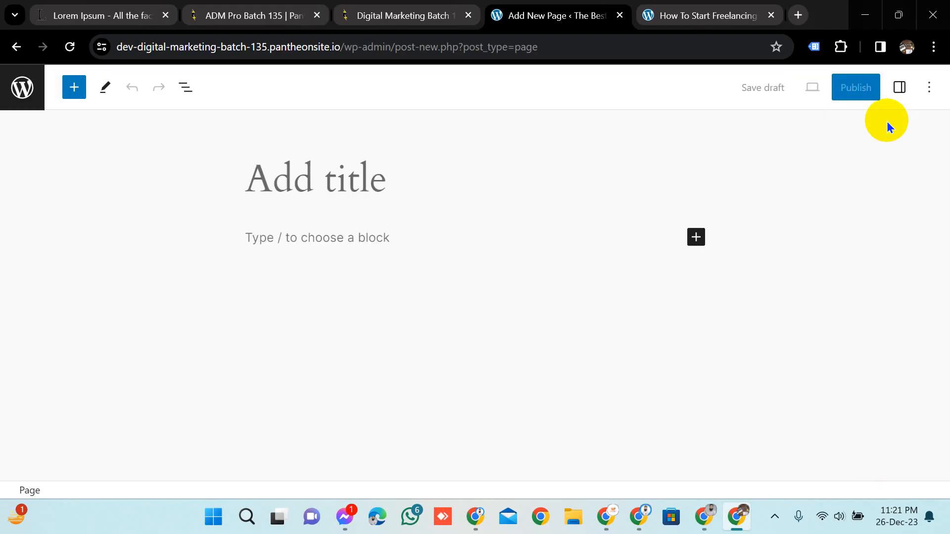
pyautogui.click(323, 167)
pyautogui.write('Home')
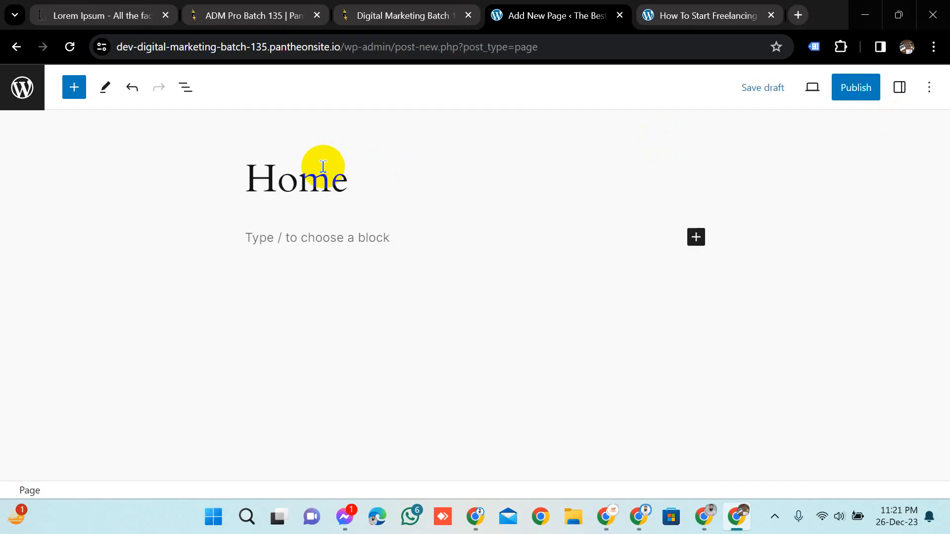
pyautogui.click(850, 96)
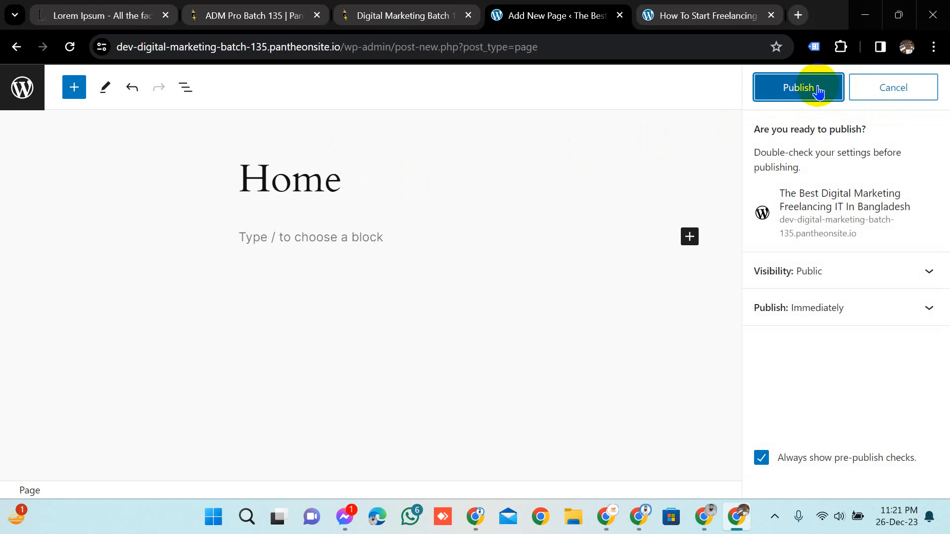
pyautogui.click(817, 91)
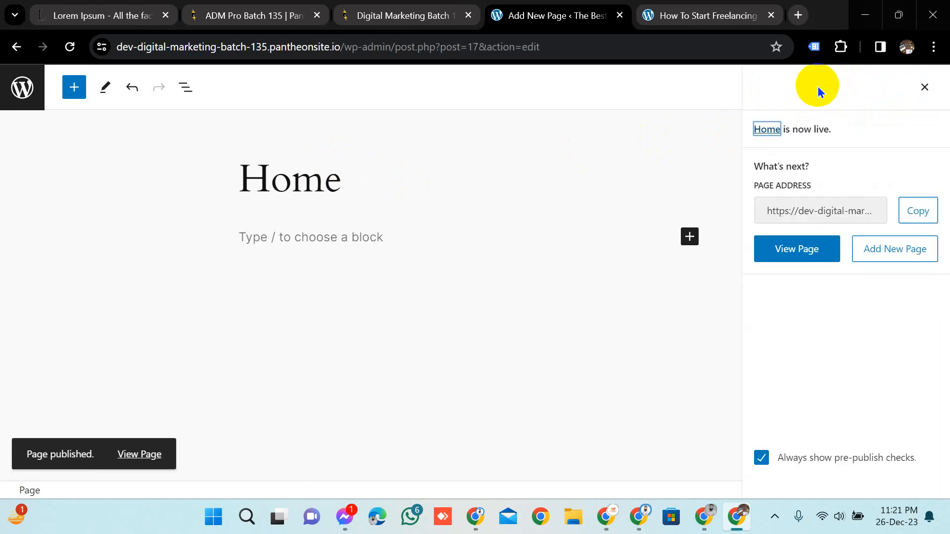
# - Reload the live site to see the Home link, then return to Pages and go to Comments
pyautogui.click(720, 11)
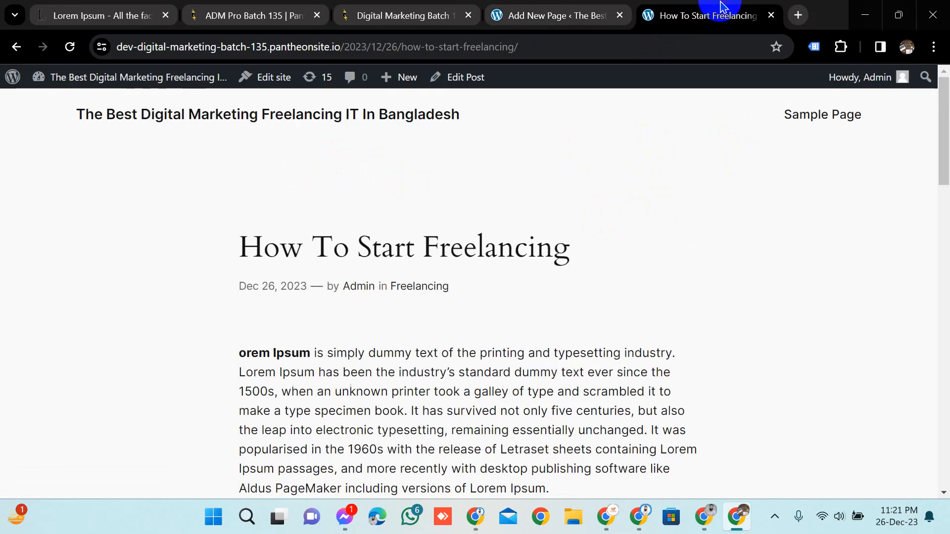
pyautogui.click(70, 47)
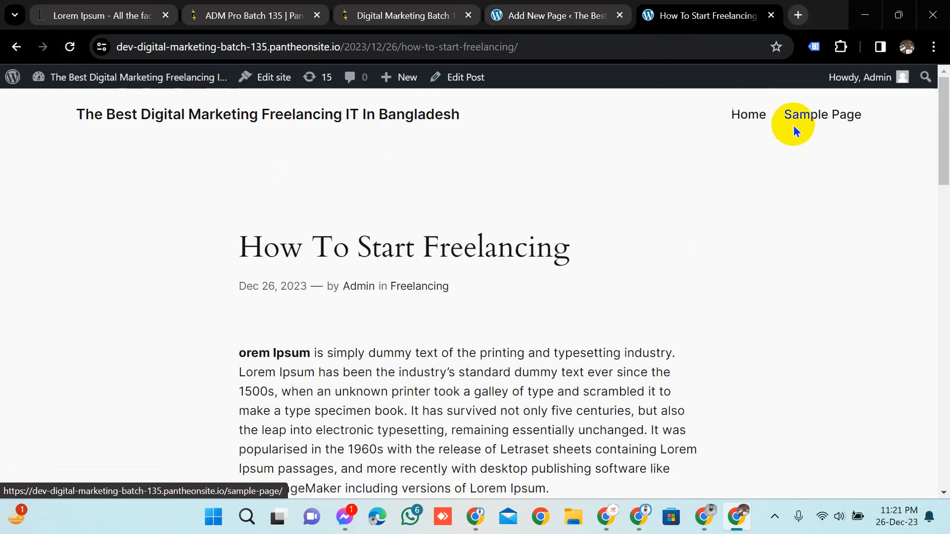
pyautogui.click(547, 14)
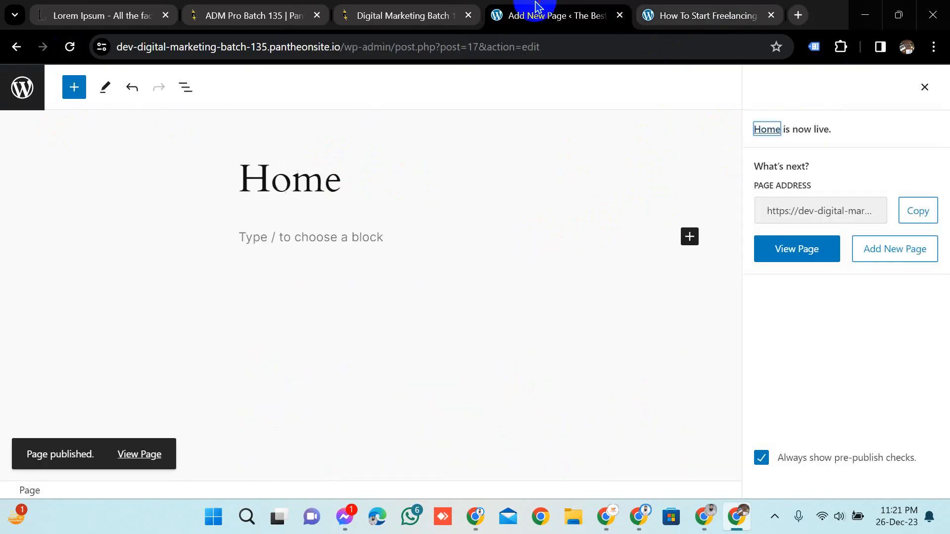
pyautogui.click(11, 47)
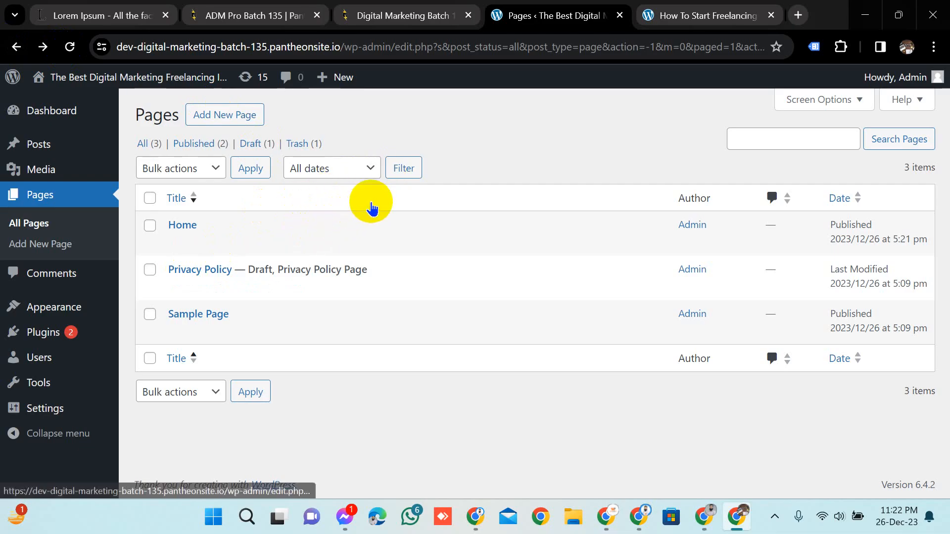
pyautogui.click(57, 288)
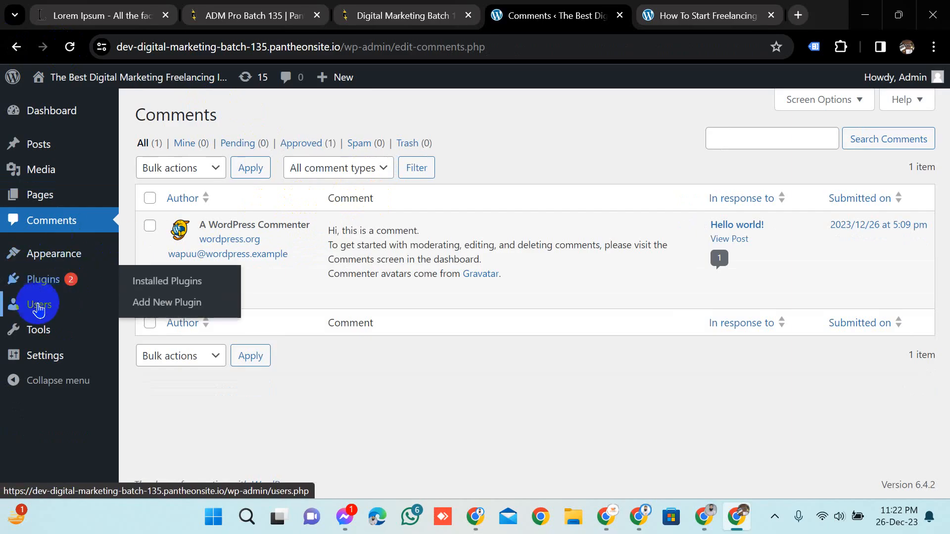
# - Go from Comments to Appearance > Themes > Add New Theme
pyautogui.moveTo(60, 305)
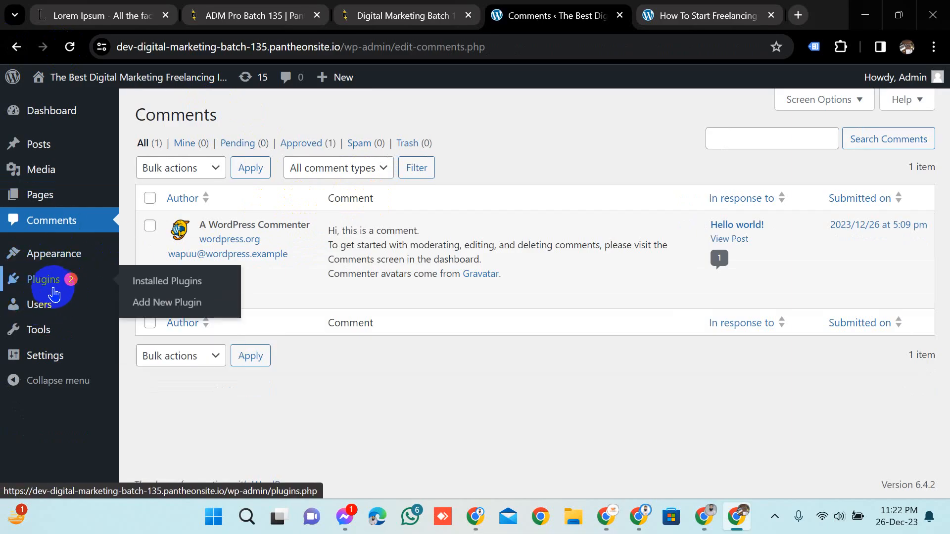
pyautogui.moveTo(62, 261)
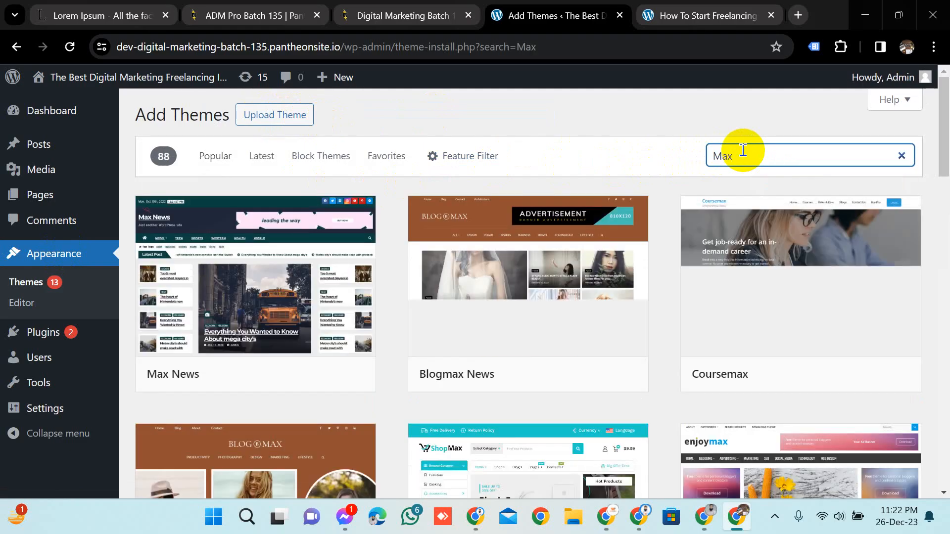
# - Search for 'Maxwell', then install and activate the Maxwell theme
pyautogui.write('we')
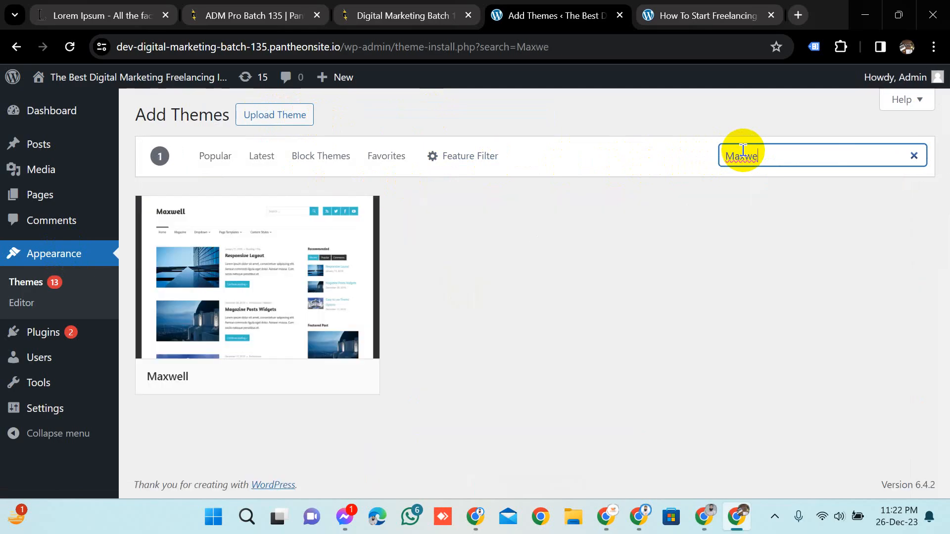
pyautogui.moveTo(138, 381)
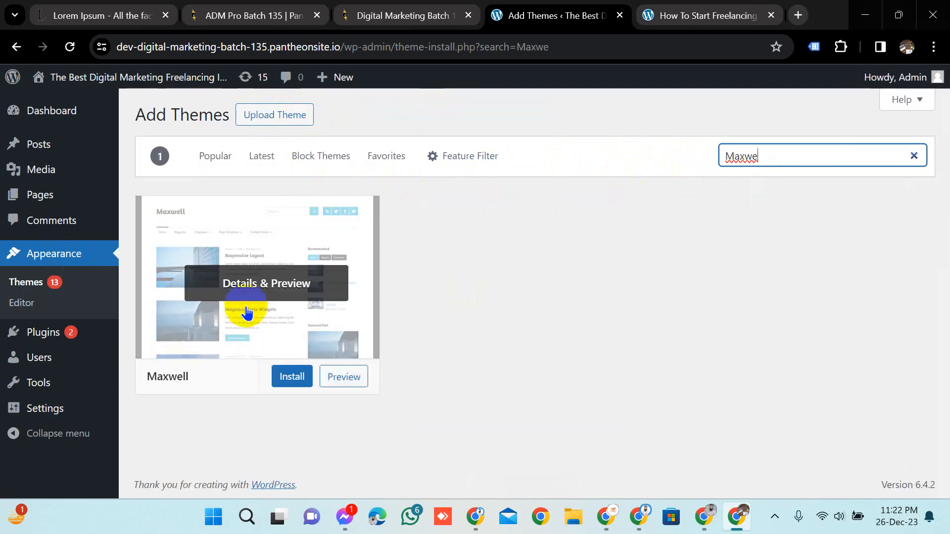
pyautogui.click(293, 377)
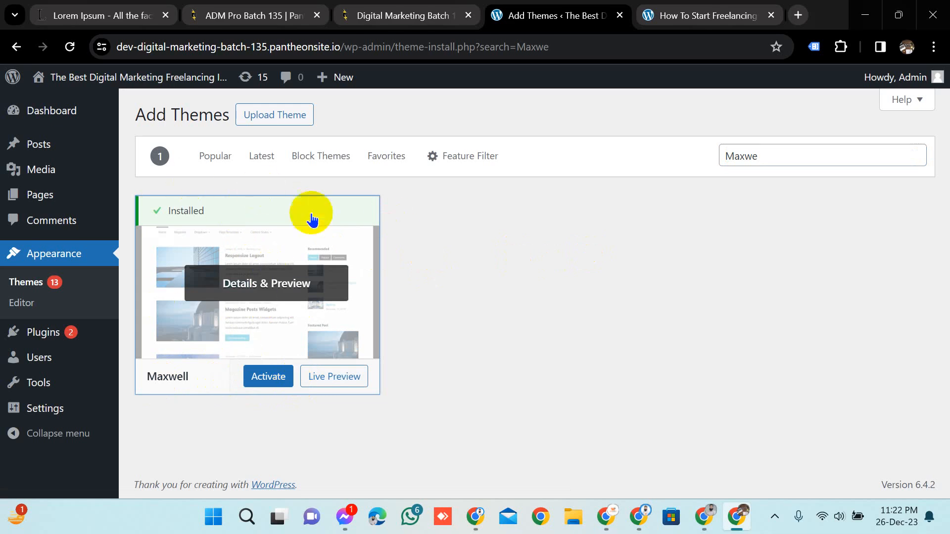
pyautogui.click(272, 389)
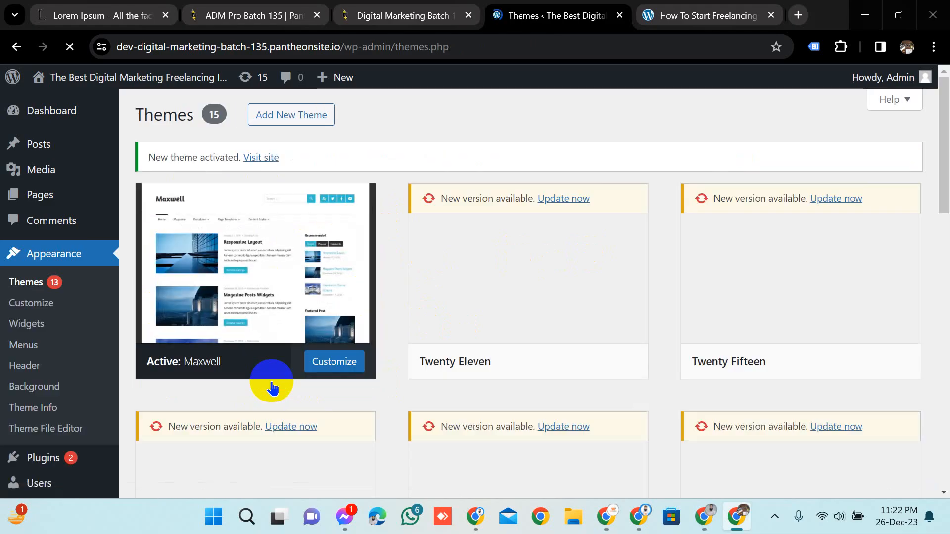
pyautogui.click(352, 361)
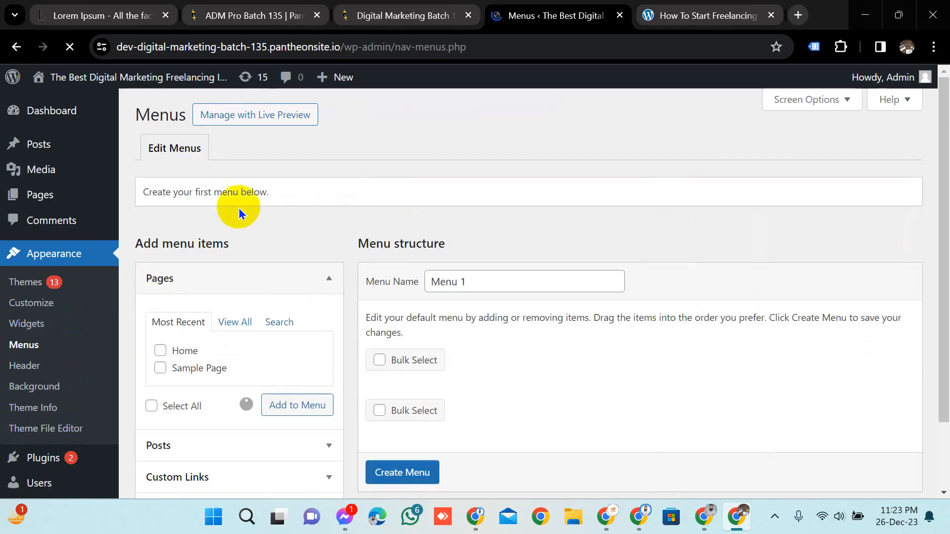
# - Remove the duplicate Home page item from the menu and review the Sample Page item
pyautogui.scroll(-3, 317, 346)
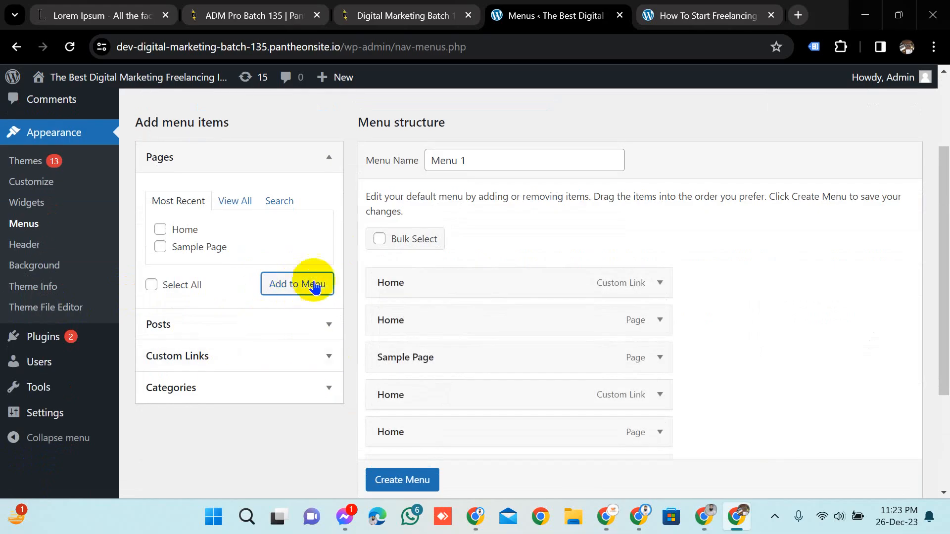
pyautogui.click(661, 322)
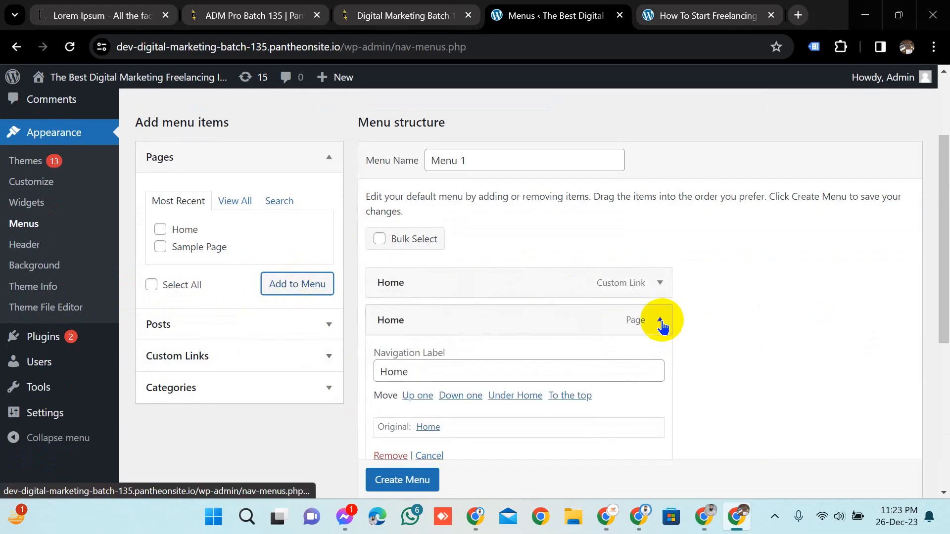
pyautogui.click(391, 456)
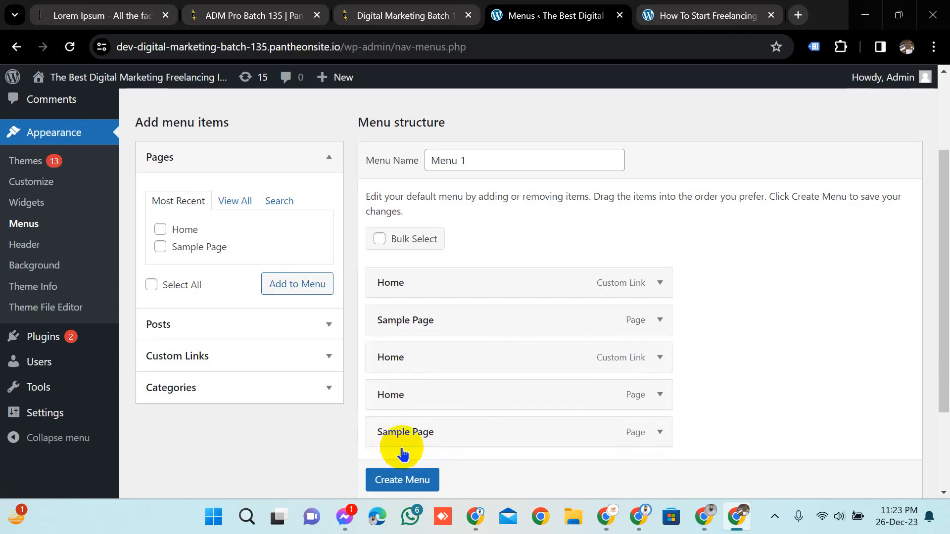
pyautogui.click(659, 321)
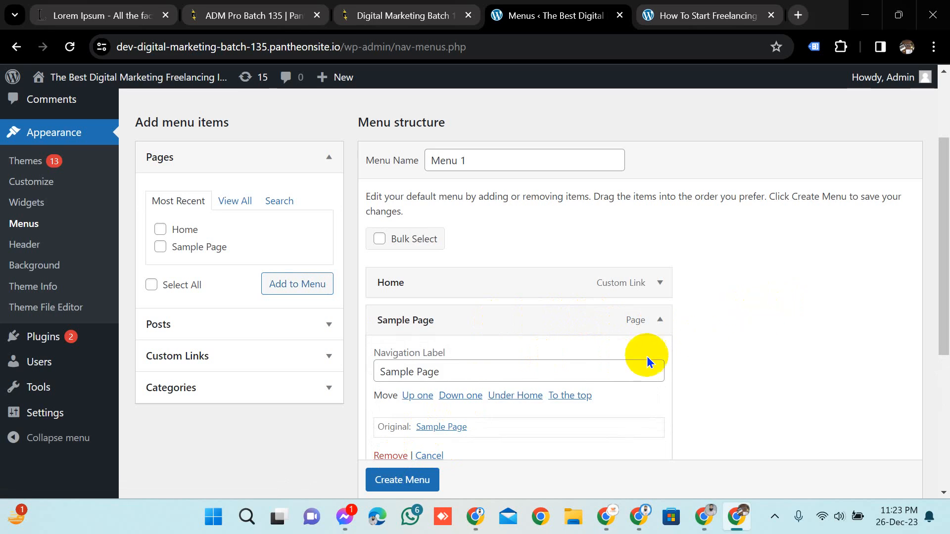
pyautogui.click(659, 320)
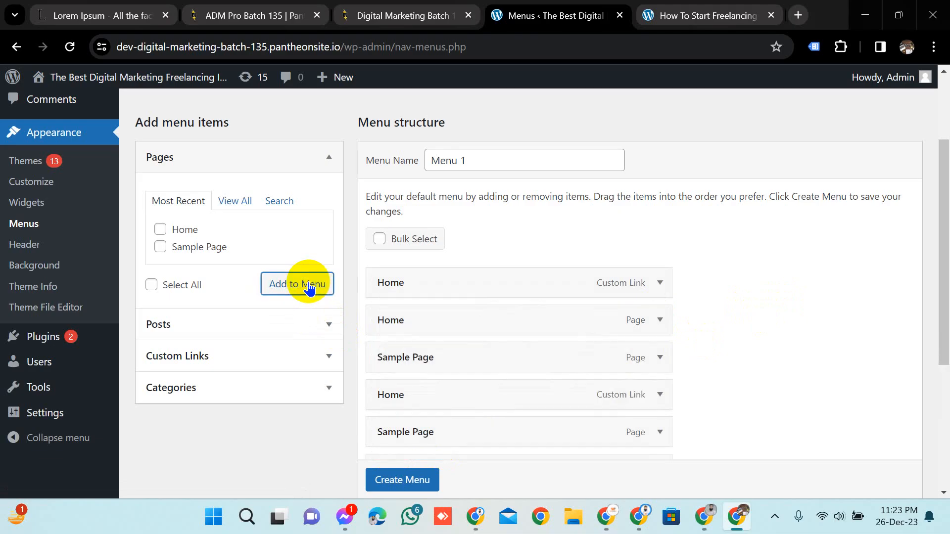
pyautogui.scroll(-1, 396, 479)
# - Create the menu 'Batch !35' and save it with its Home and Sample Page items
pyautogui.click(396, 479)
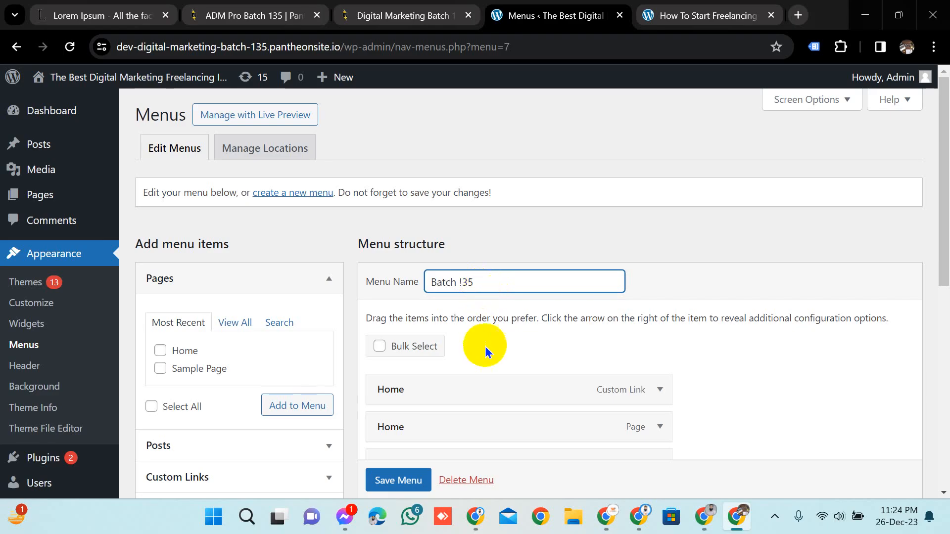
pyautogui.scroll(-1, 484, 348)
pyautogui.scroll(-1, 485, 349)
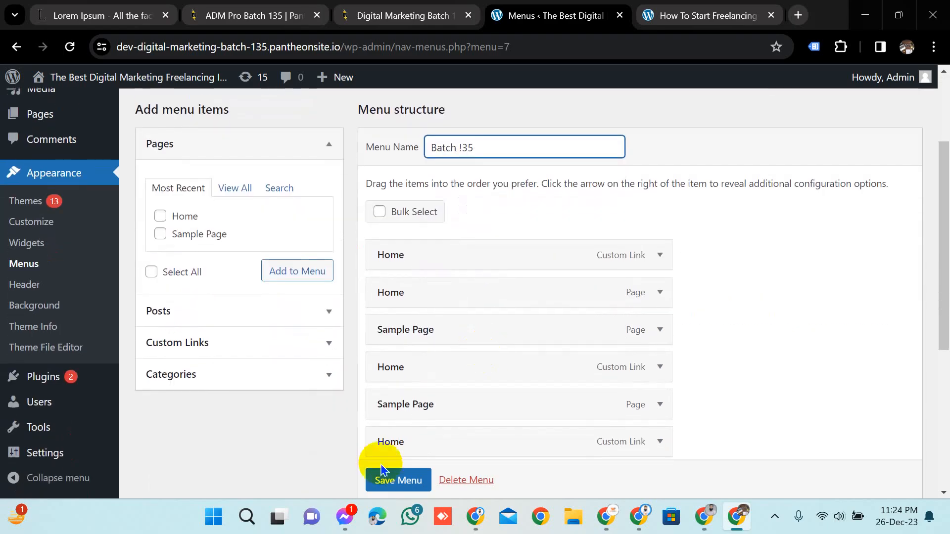
pyautogui.click(395, 482)
pyautogui.scroll(-1, 396, 484)
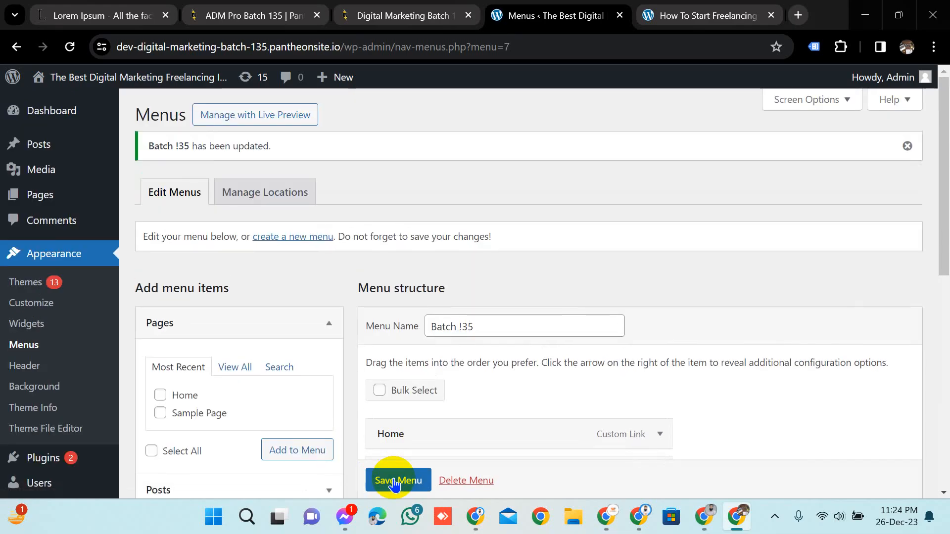
pyautogui.scroll(-4, 394, 484)
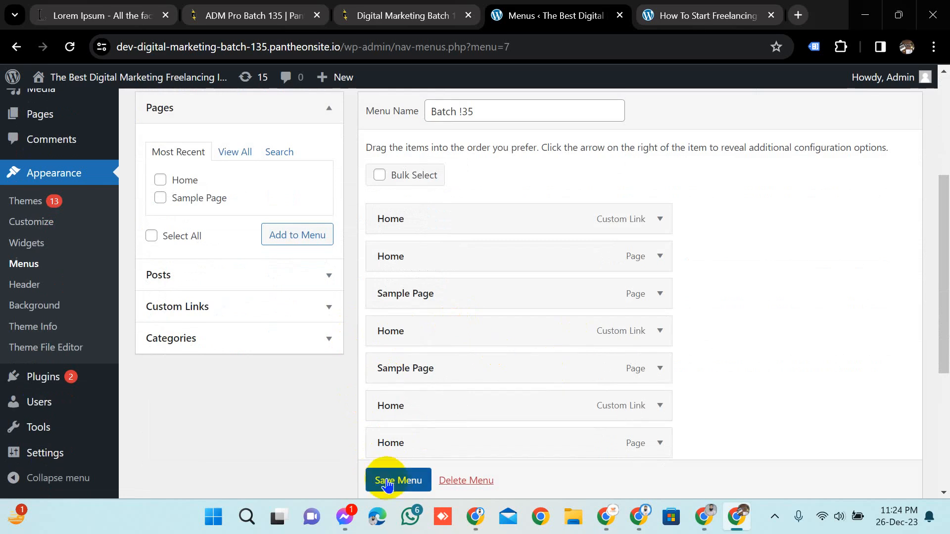
# - Reload the live post to check the site, then return to the menu editor
pyautogui.click(695, 7)
pyautogui.click(70, 46)
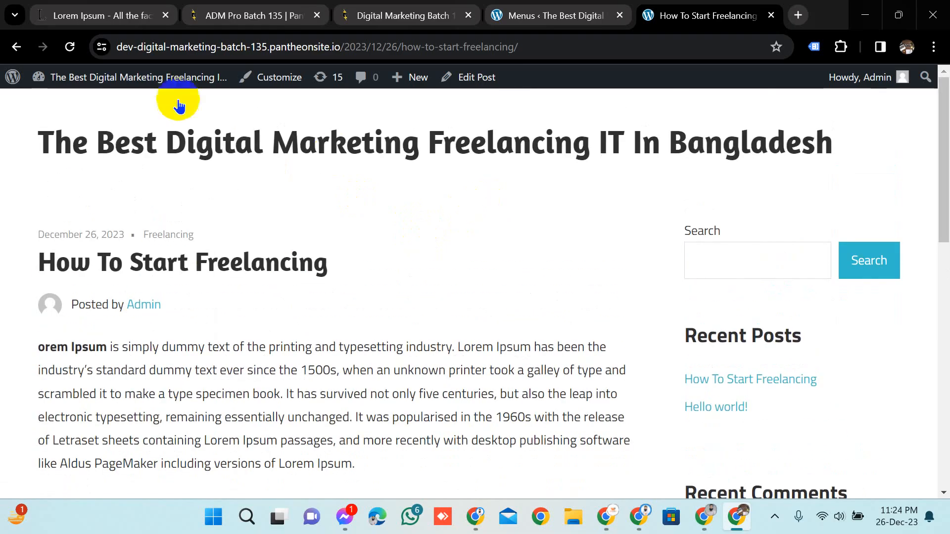
pyautogui.click(562, 8)
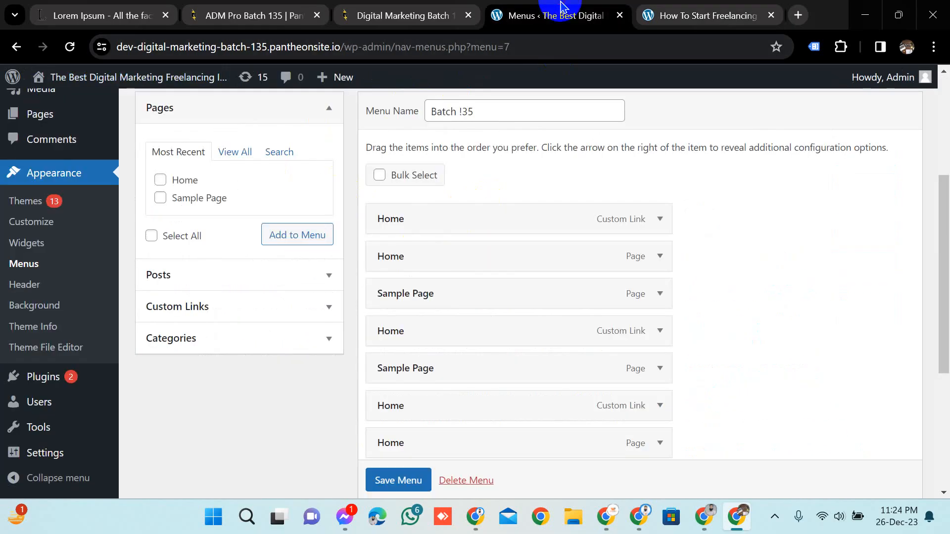
pyautogui.scroll(-3, 429, 289)
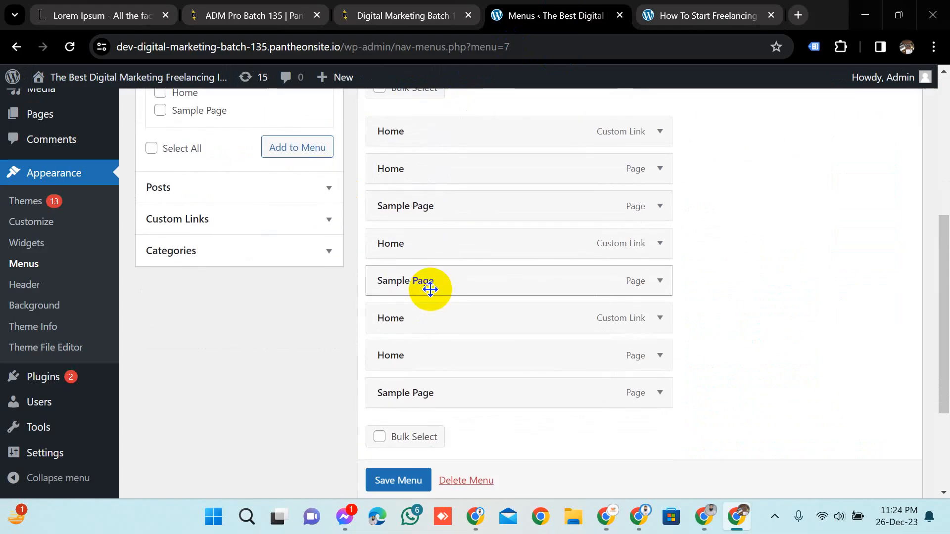
pyautogui.scroll(-2, 431, 296)
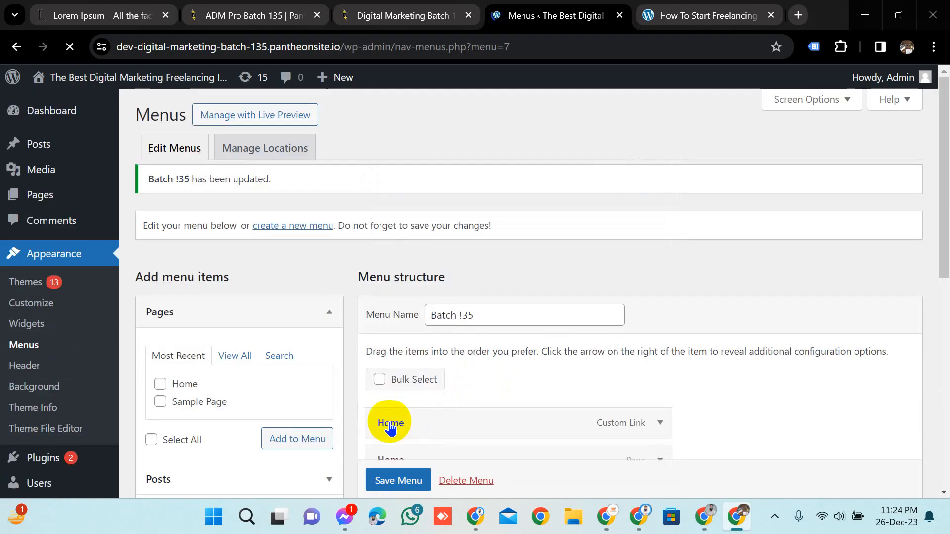
# - Reload the live post, try its Home link, and come back to the How To Start Freelancing post
pyautogui.click(717, 7)
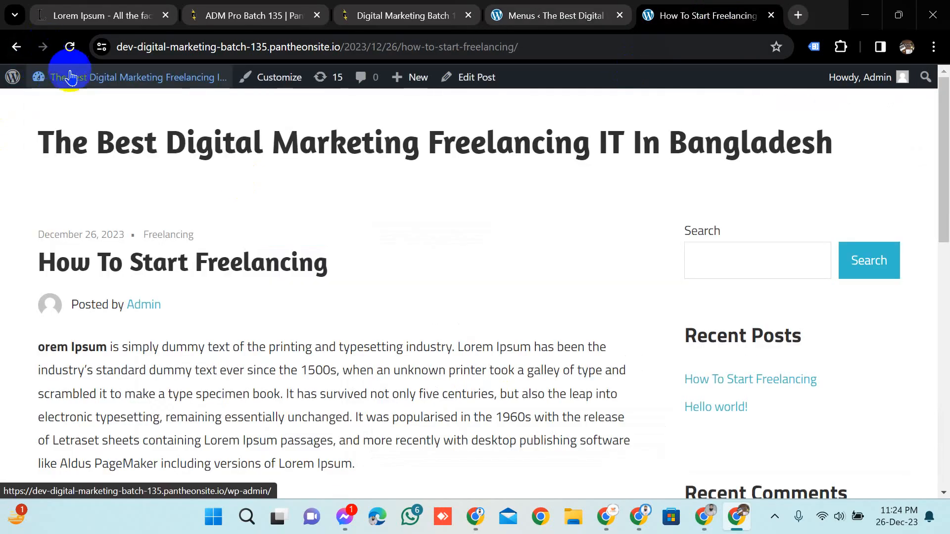
pyautogui.click(70, 48)
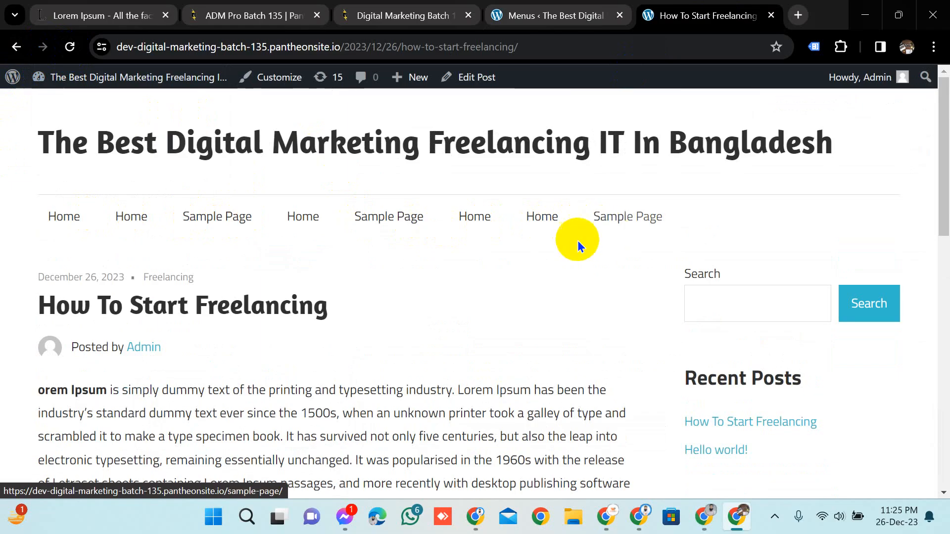
pyautogui.click(491, 223)
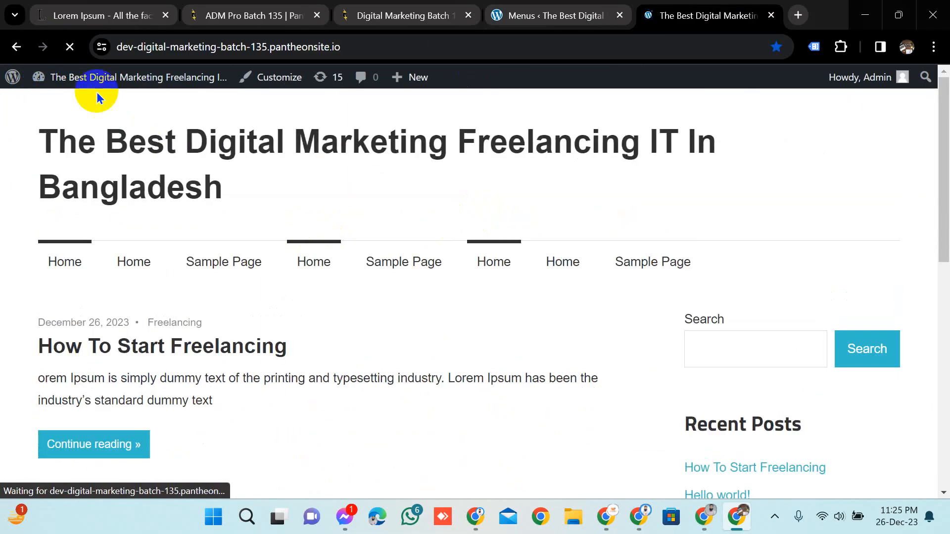
pyautogui.click(22, 48)
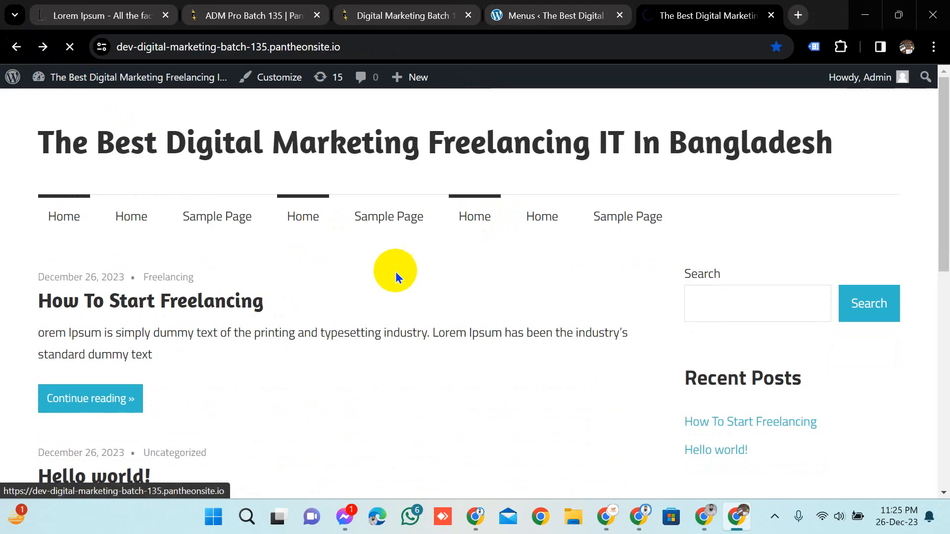
pyautogui.scroll(-15, 396, 271)
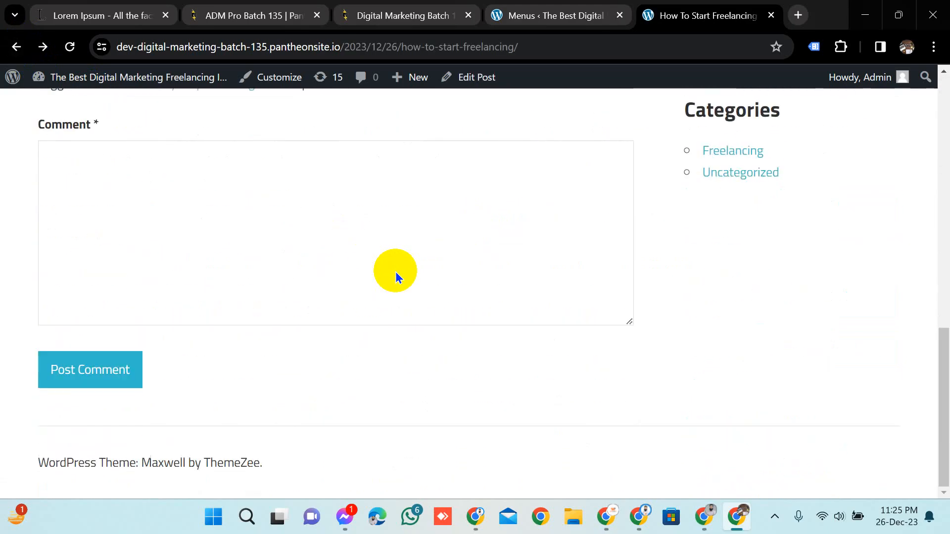
pyautogui.scroll(2, 396, 272)
pyautogui.scroll(-2, 396, 272)
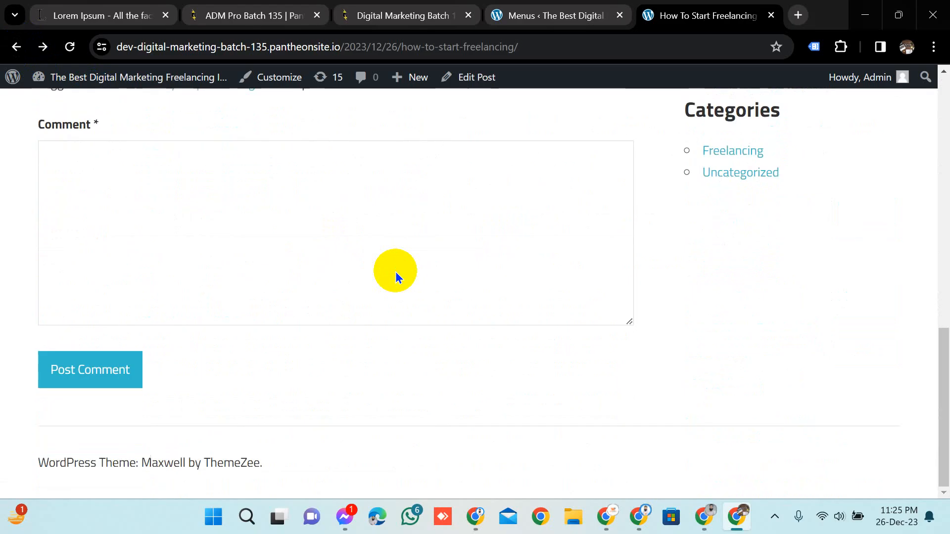
pyautogui.scroll(6, 396, 272)
pyautogui.scroll(4, 395, 272)
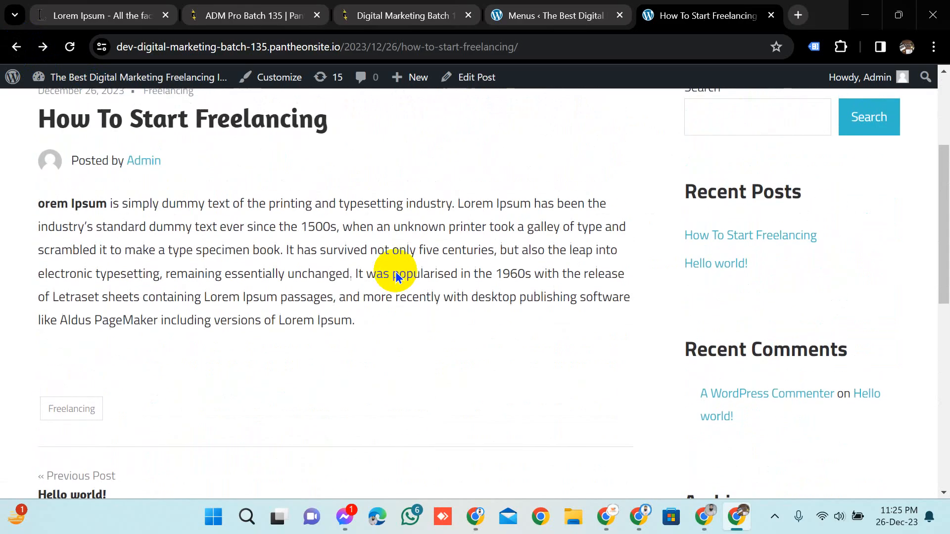
pyautogui.scroll(3, 395, 272)
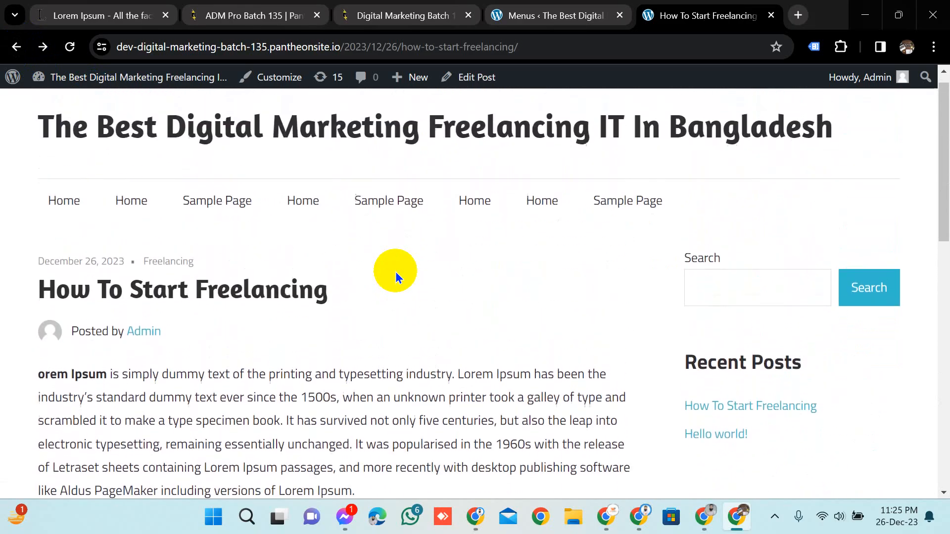
pyautogui.scroll(-1, 396, 272)
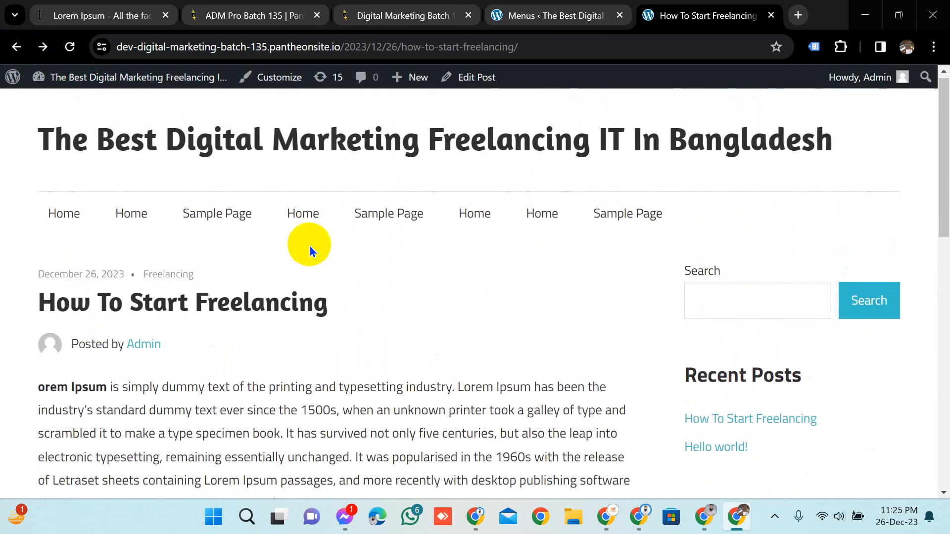
# - Save the menu under the corrected name 'Batch 135', keeping it on Main Navigation
pyautogui.click(550, 7)
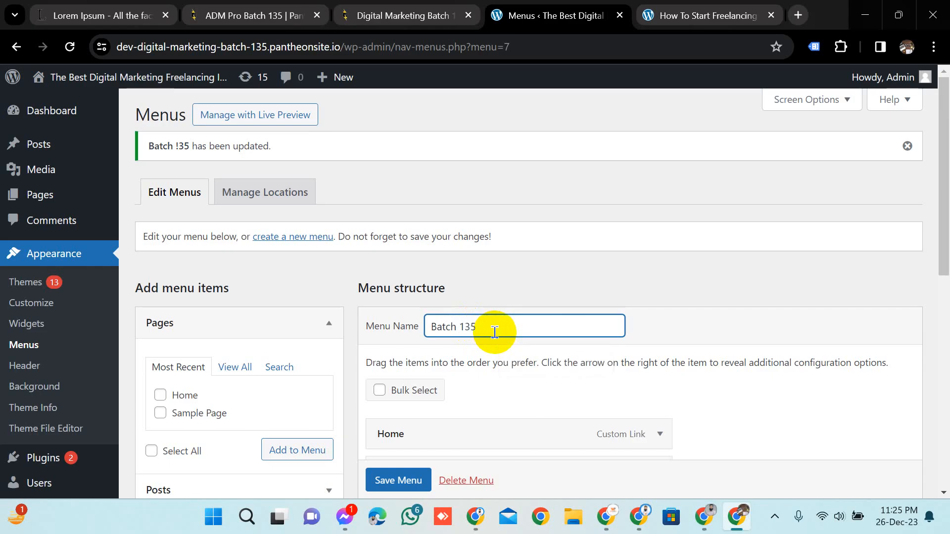
pyautogui.scroll(-4, 495, 332)
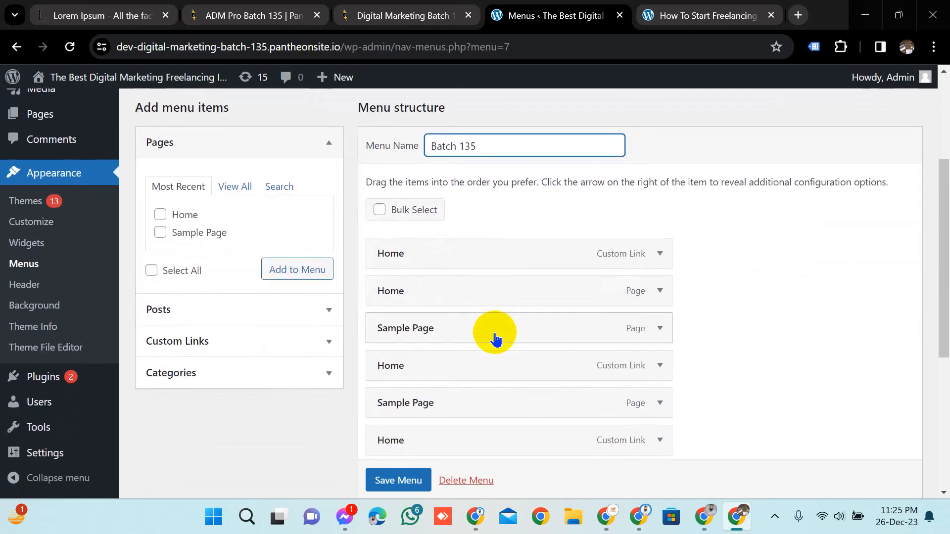
pyautogui.scroll(-1, 495, 333)
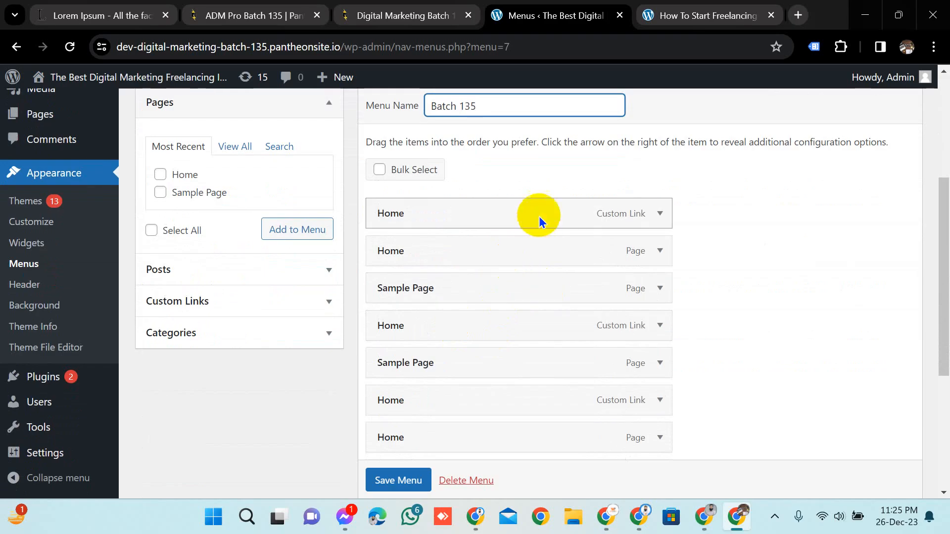
pyautogui.scroll(-5, 457, 287)
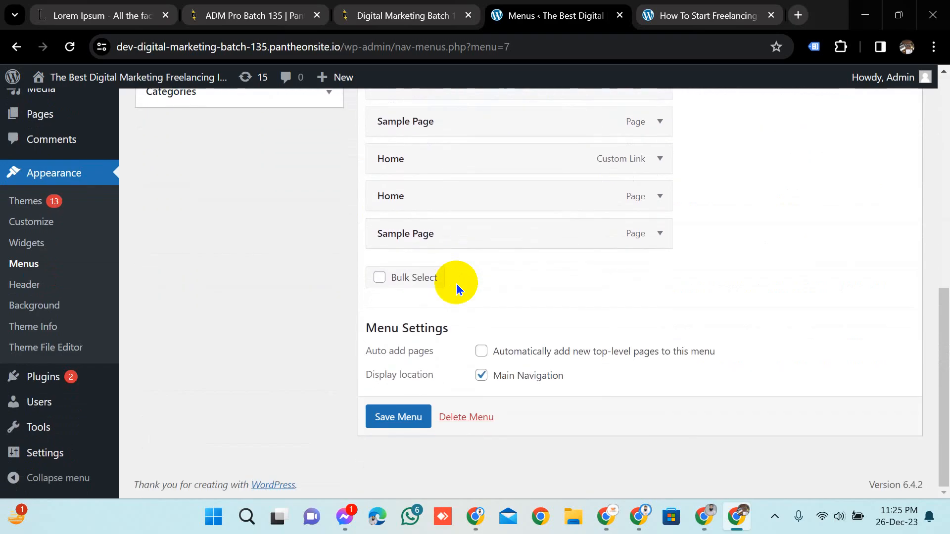
pyautogui.scroll(3, 737, 163)
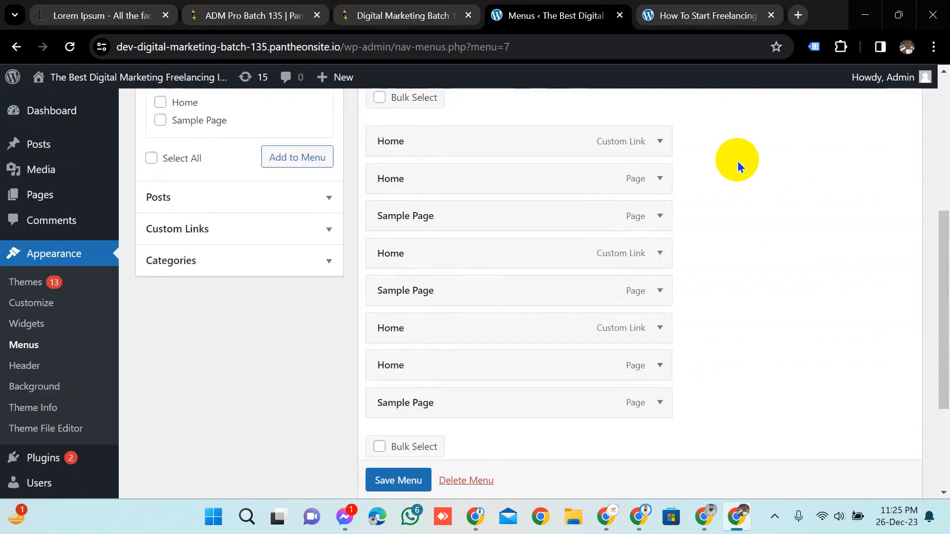
pyautogui.scroll(2, 737, 163)
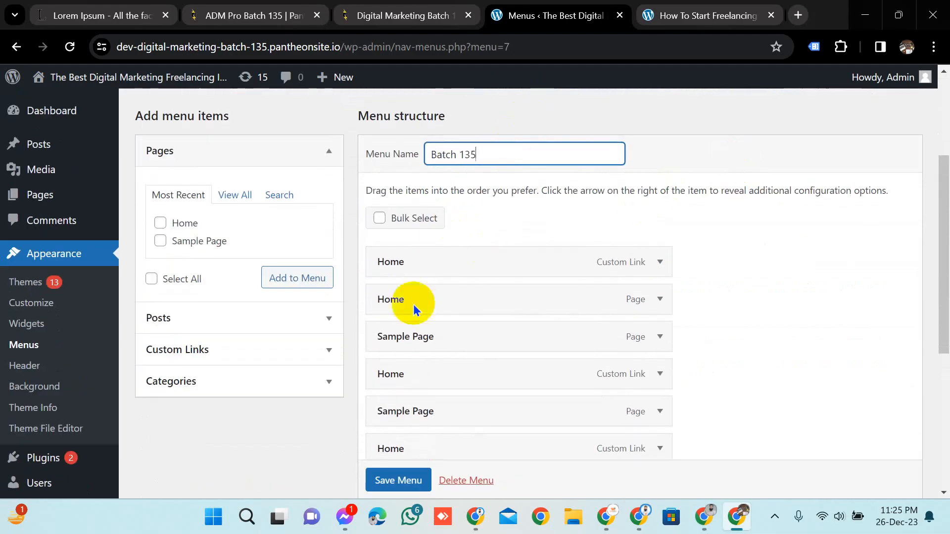
pyautogui.scroll(-1, 391, 482)
pyautogui.click(389, 483)
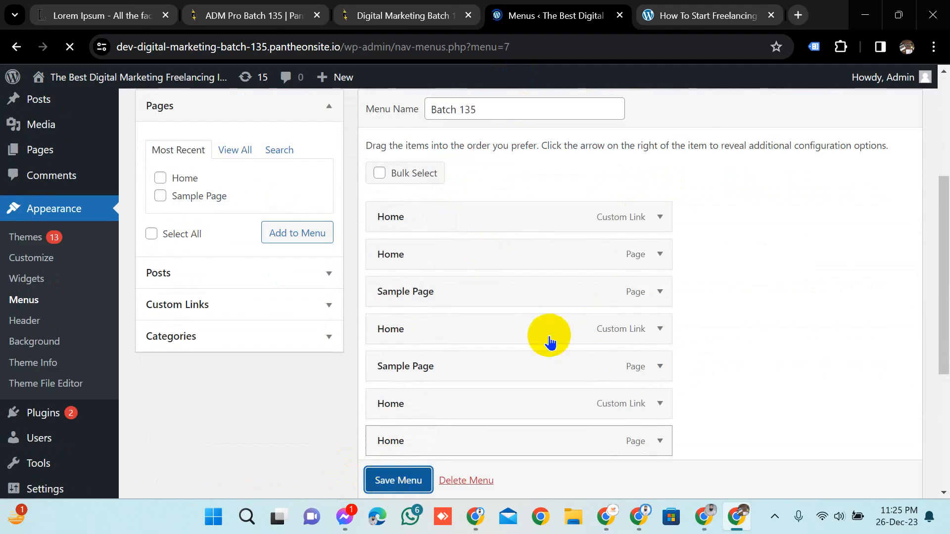
pyautogui.scroll(-4, 494, 382)
pyautogui.scroll(-5, 503, 384)
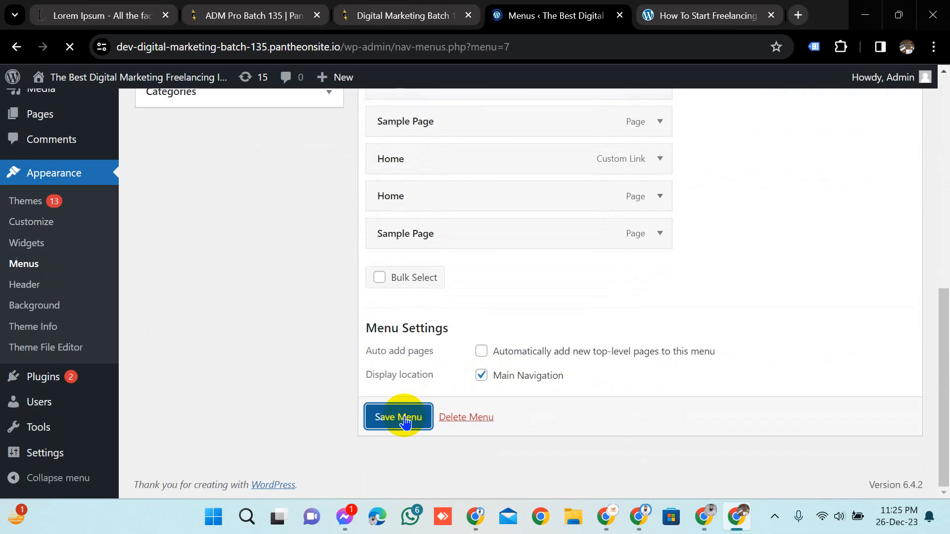
pyautogui.scroll(-10, 405, 423)
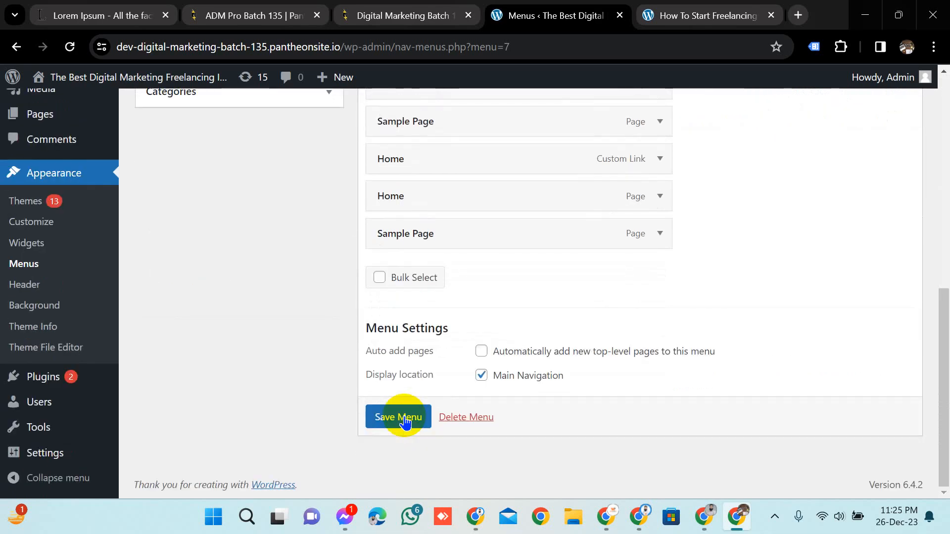
# - Return to the live How To Start Freelancing post to check its navigation menu
pyautogui.click(703, 7)
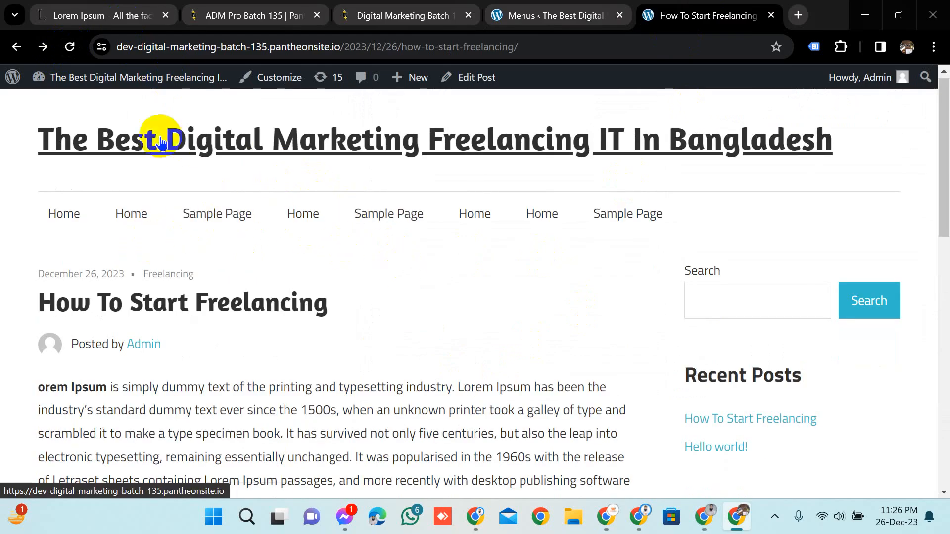
pyautogui.moveTo(99, 76)
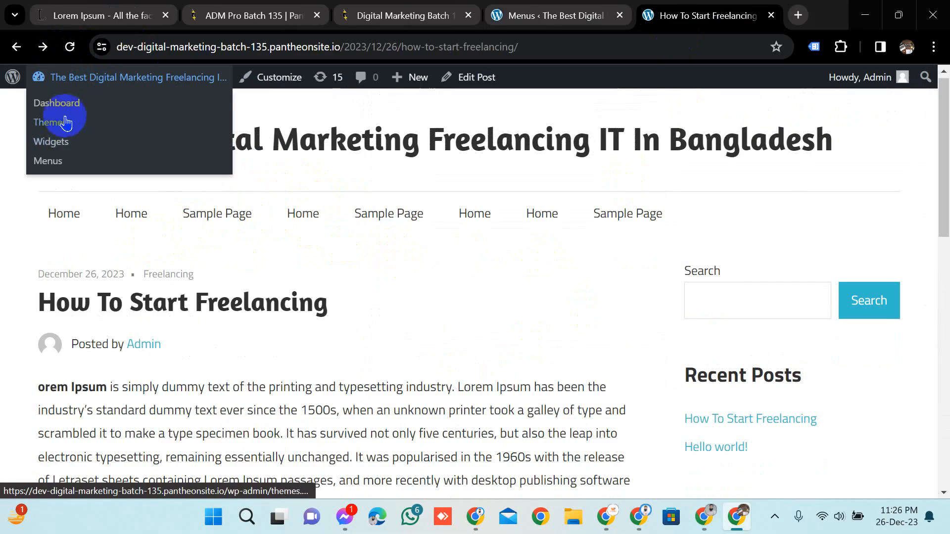
pyautogui.moveTo(9, 79)
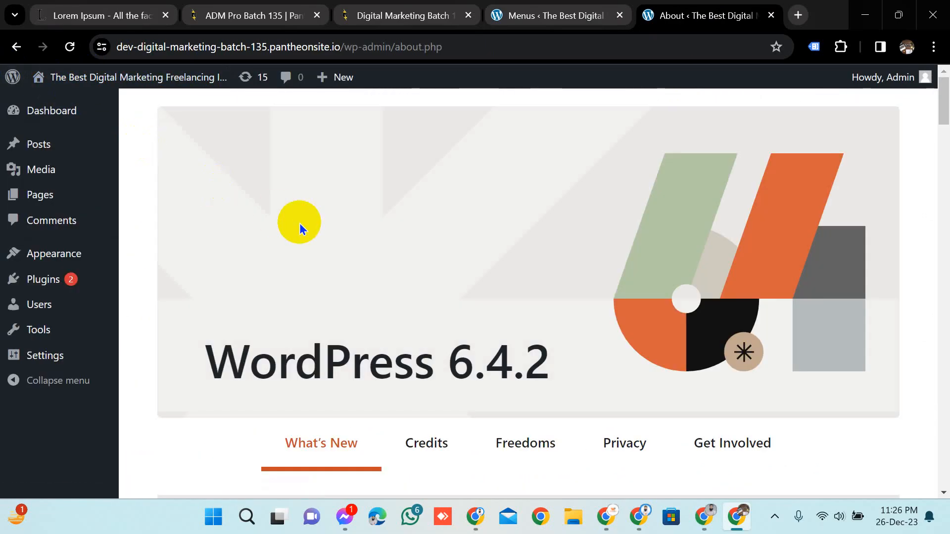
pyautogui.scroll(-1, 299, 225)
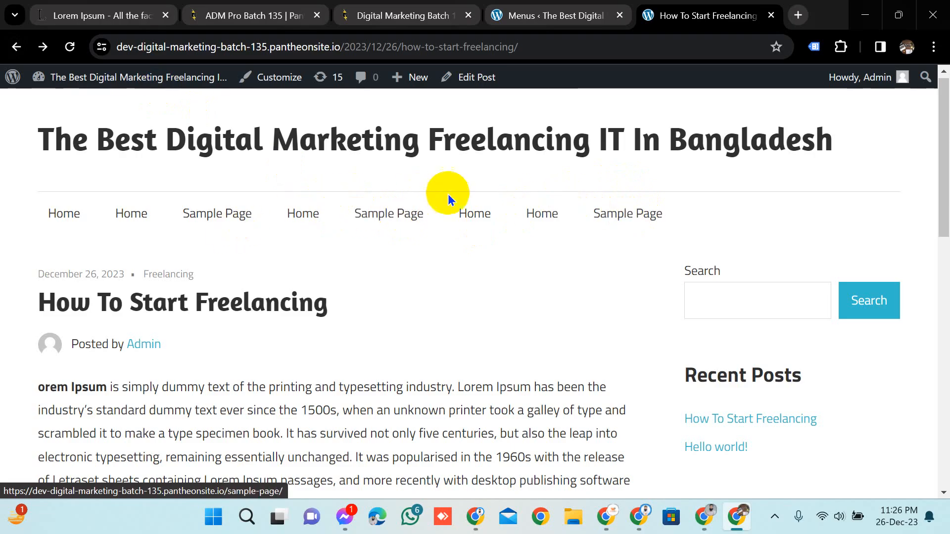
# - Back in the menu editor, turn on Bulk Select for the menu items
pyautogui.click(524, 8)
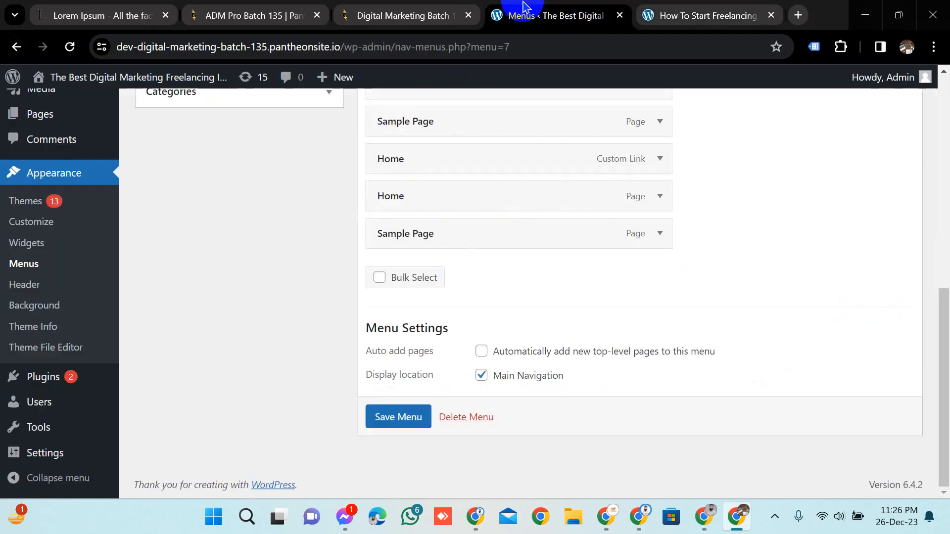
pyautogui.click(380, 278)
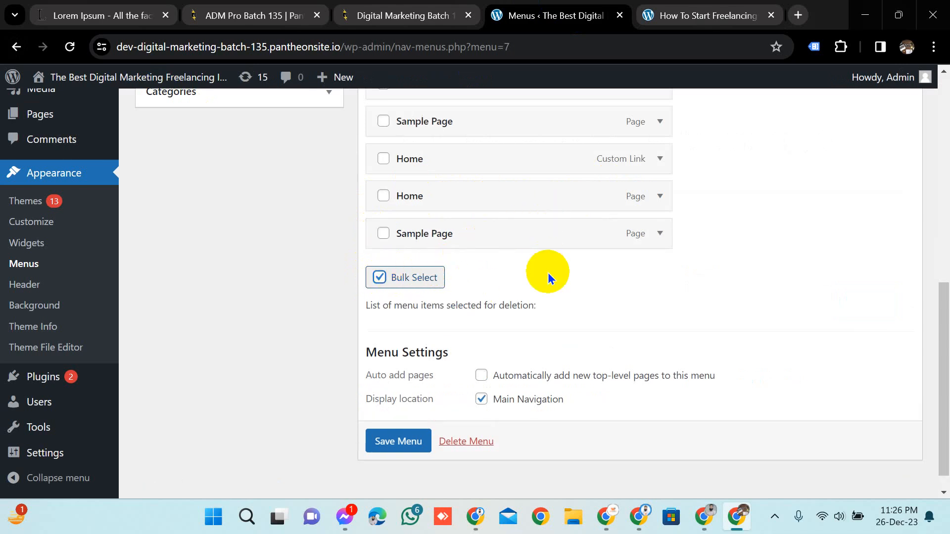
pyautogui.scroll(2, 733, 229)
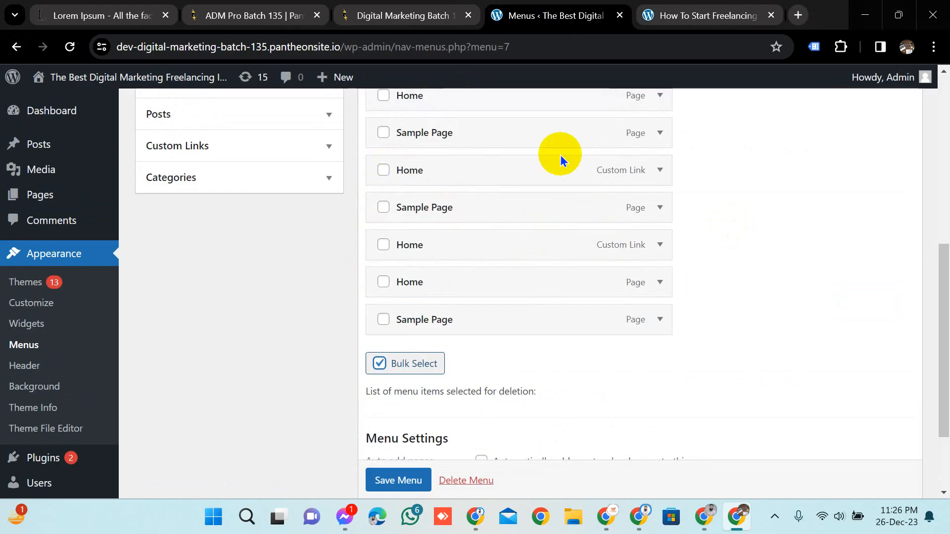
pyautogui.scroll(4, 560, 155)
pyautogui.scroll(1, 560, 155)
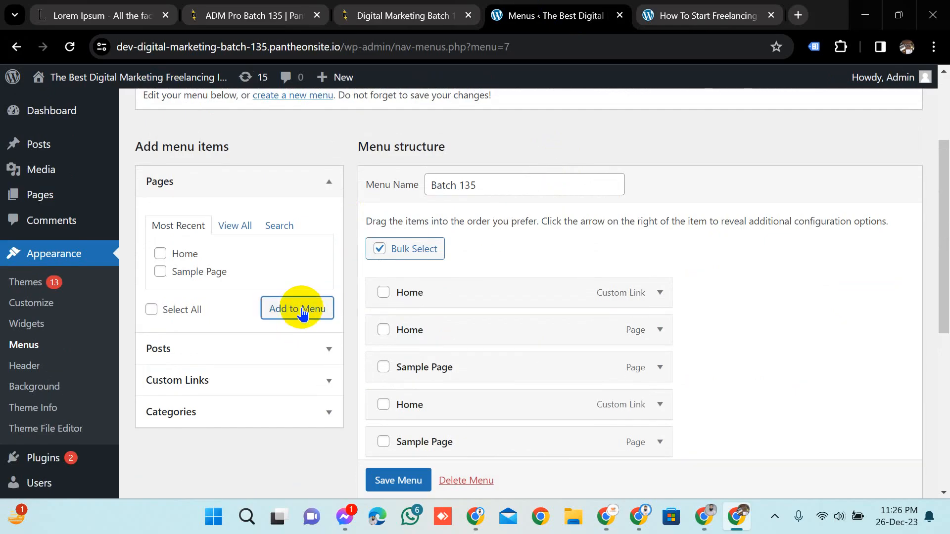
pyautogui.scroll(-2, 305, 305)
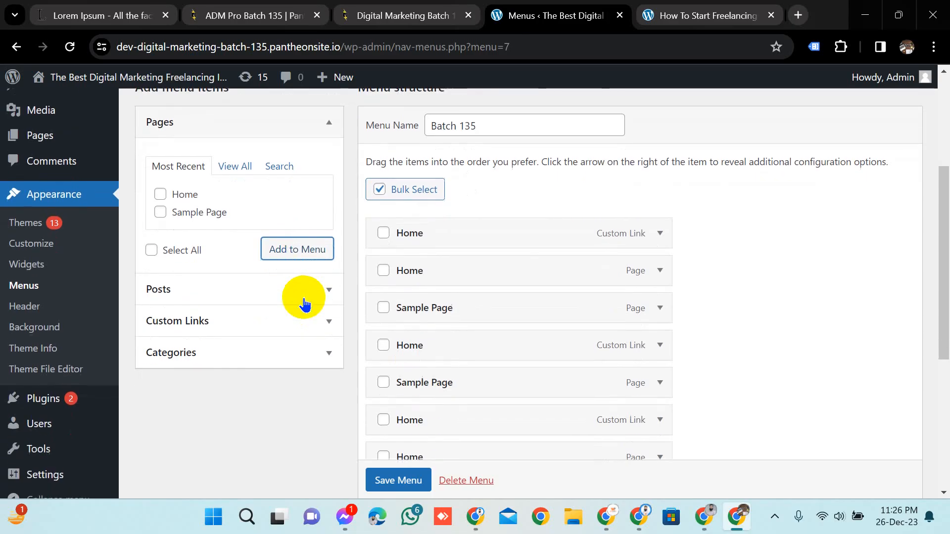
pyautogui.scroll(1, 208, 194)
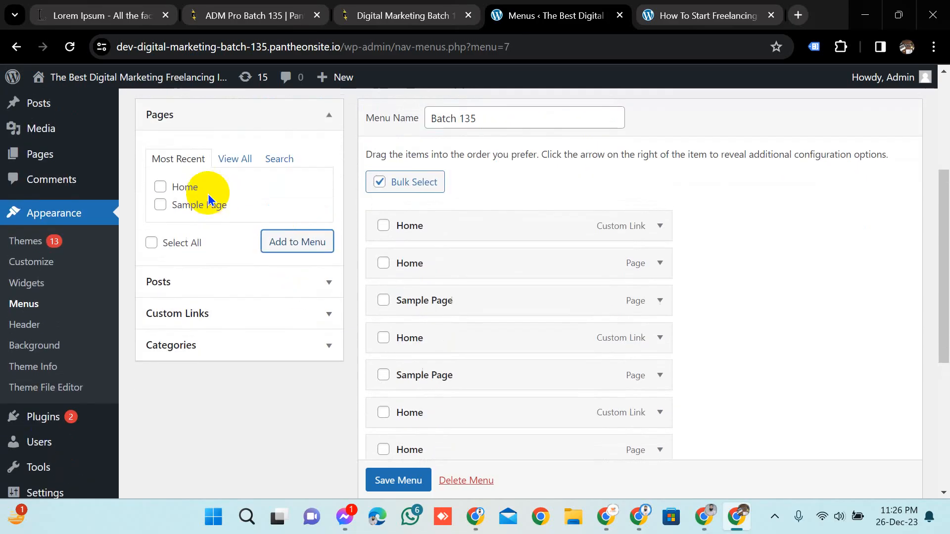
# - Add the How To Start Freelancing and Hello world! posts to the menu, disable Bulk Select, and save
pyautogui.click(235, 161)
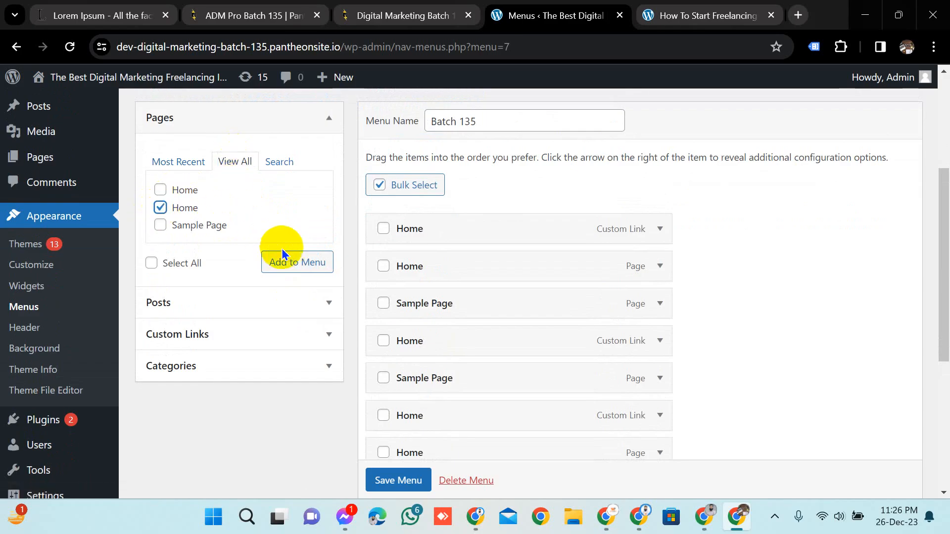
pyautogui.click(285, 300)
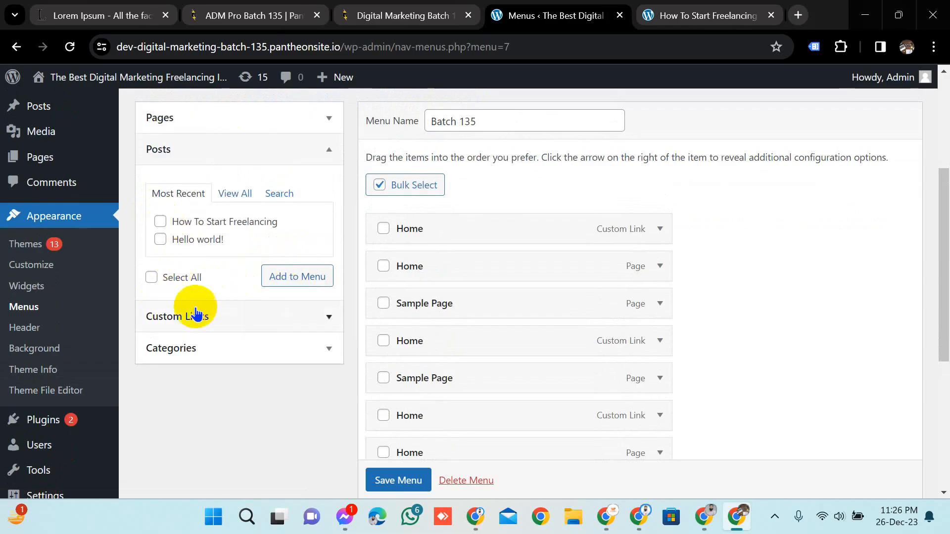
pyautogui.click(236, 194)
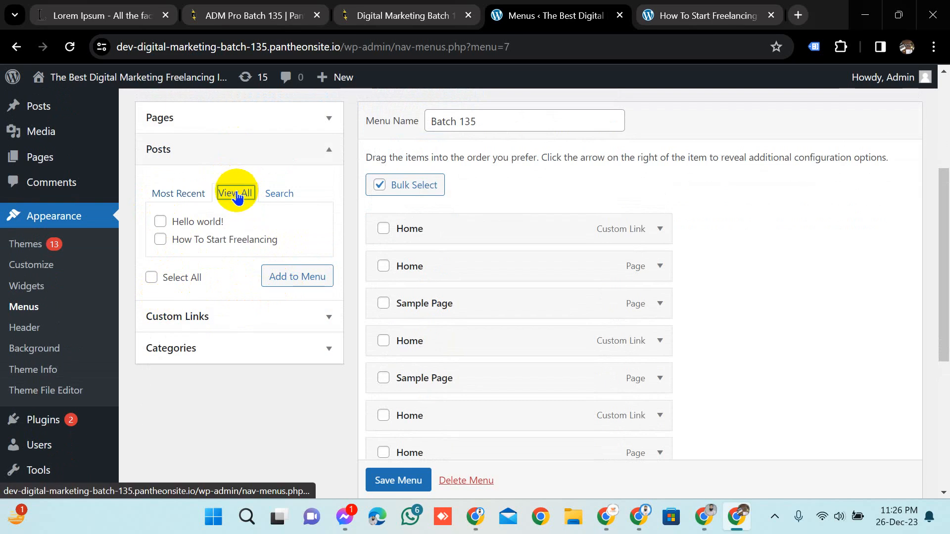
pyautogui.click(190, 193)
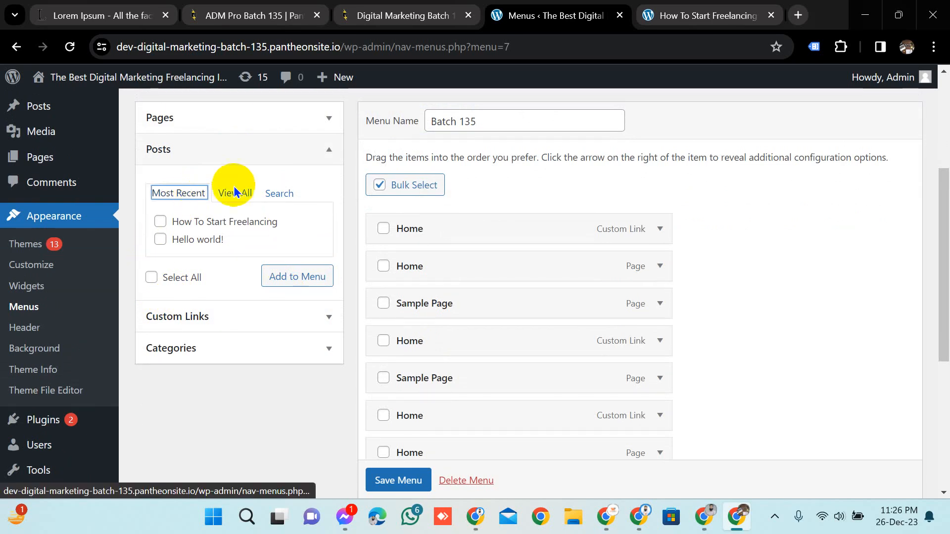
pyautogui.click(241, 188)
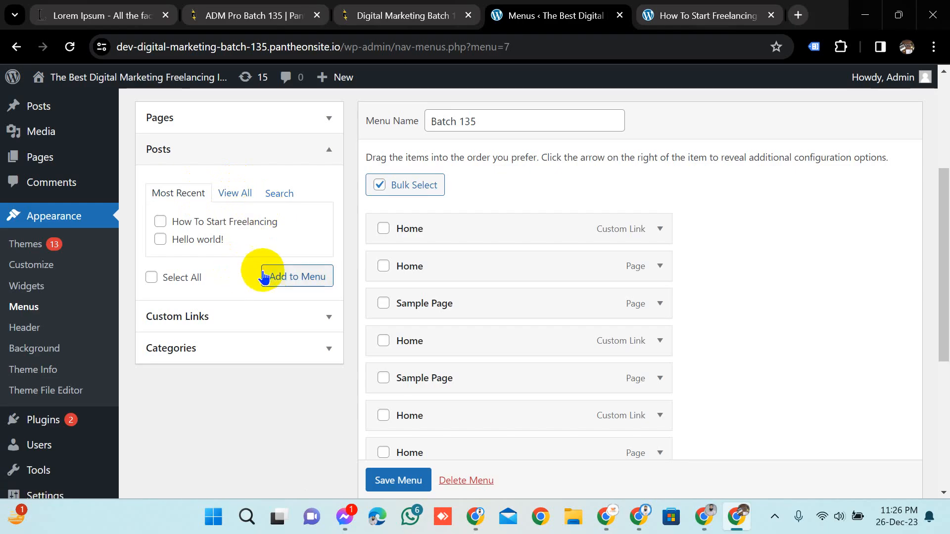
pyautogui.click(151, 278)
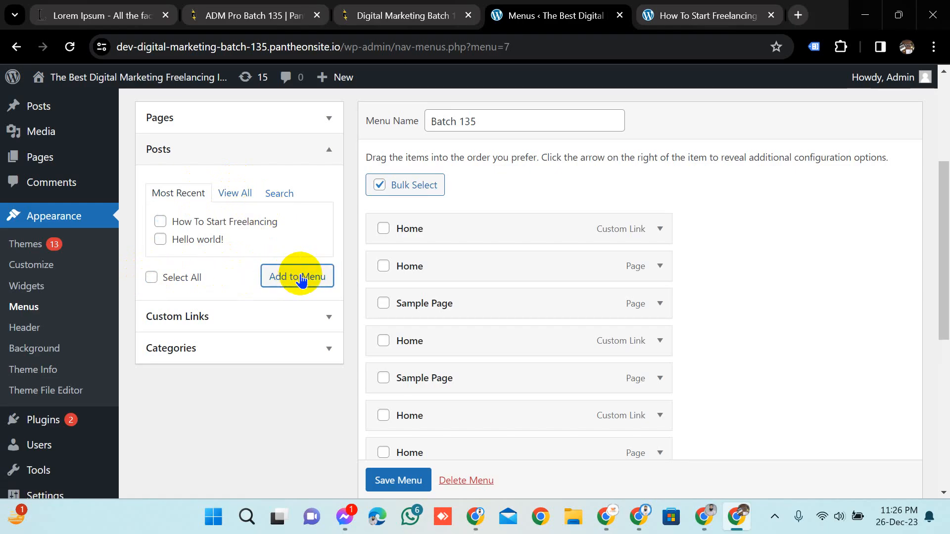
pyautogui.scroll(-5, 509, 339)
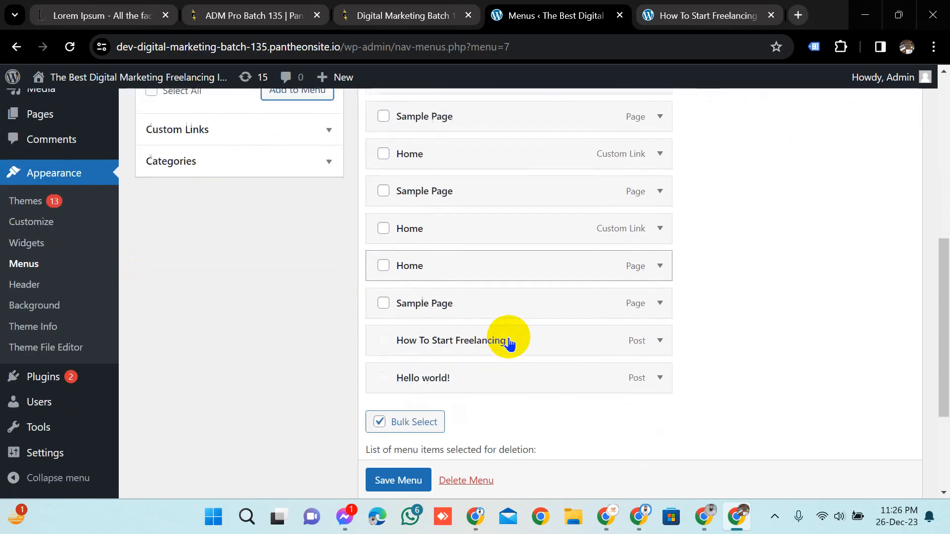
pyautogui.scroll(-2, 499, 346)
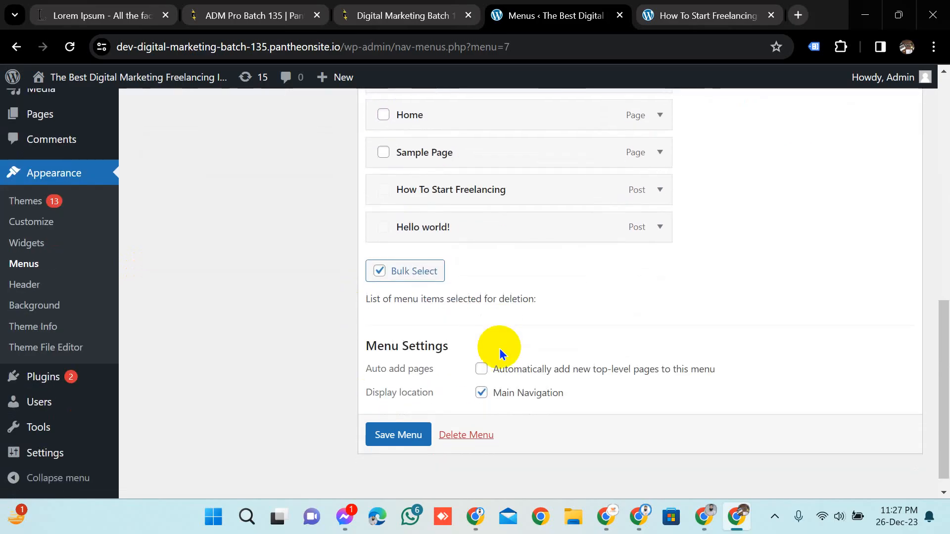
pyautogui.click(380, 272)
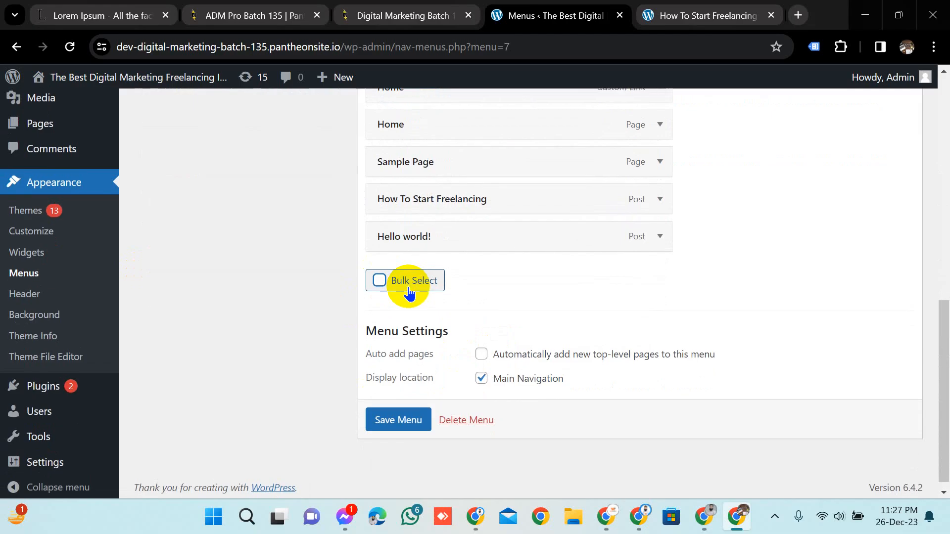
pyautogui.click(394, 424)
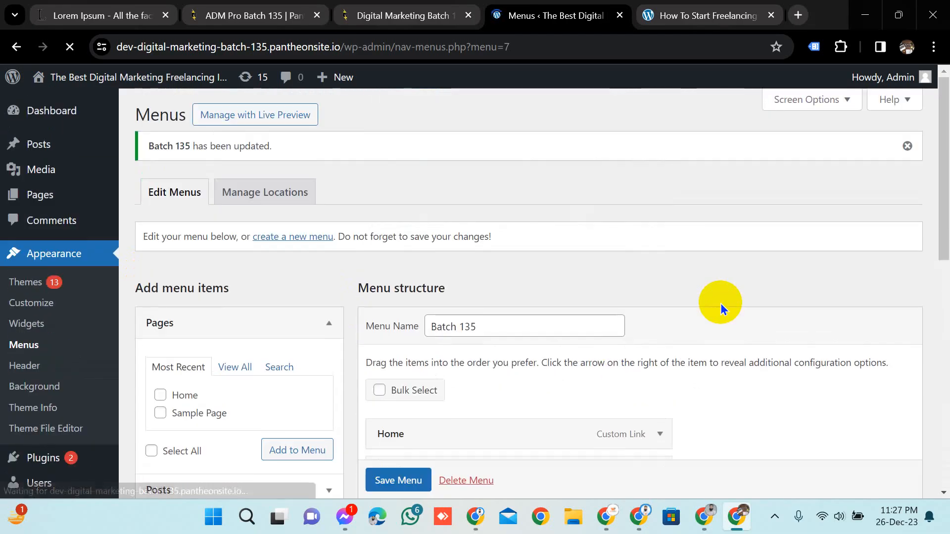
# - Reload the live post to check the menu changes, then go back to the menu editor
pyautogui.click(690, 14)
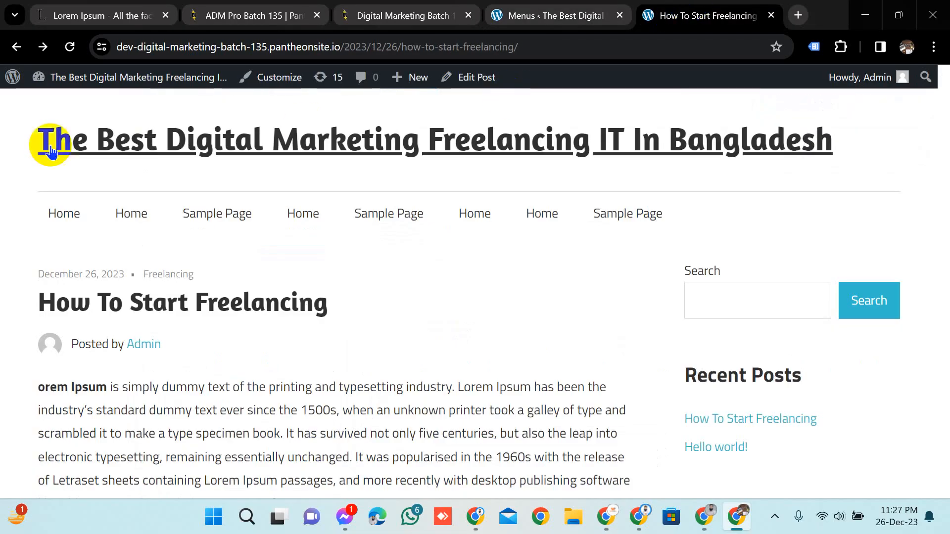
pyautogui.click(62, 53)
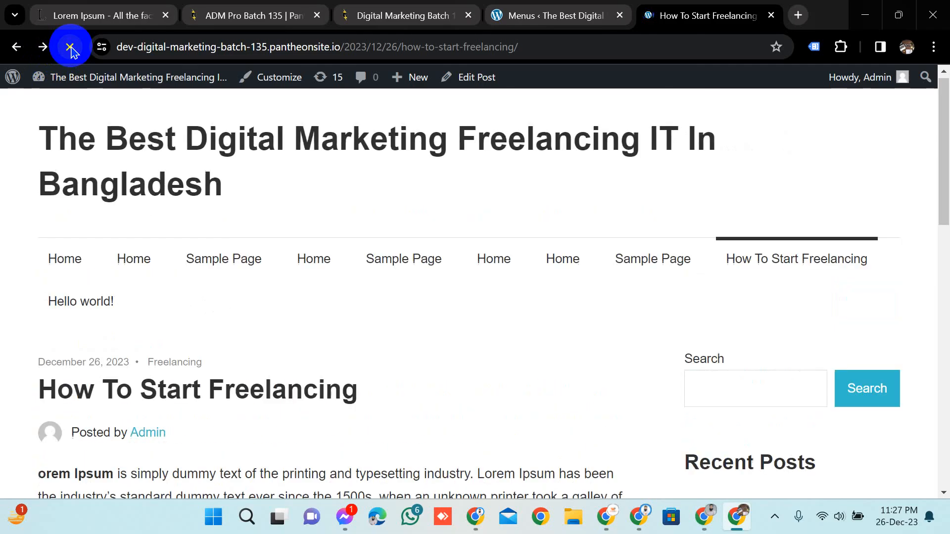
pyautogui.click(71, 50)
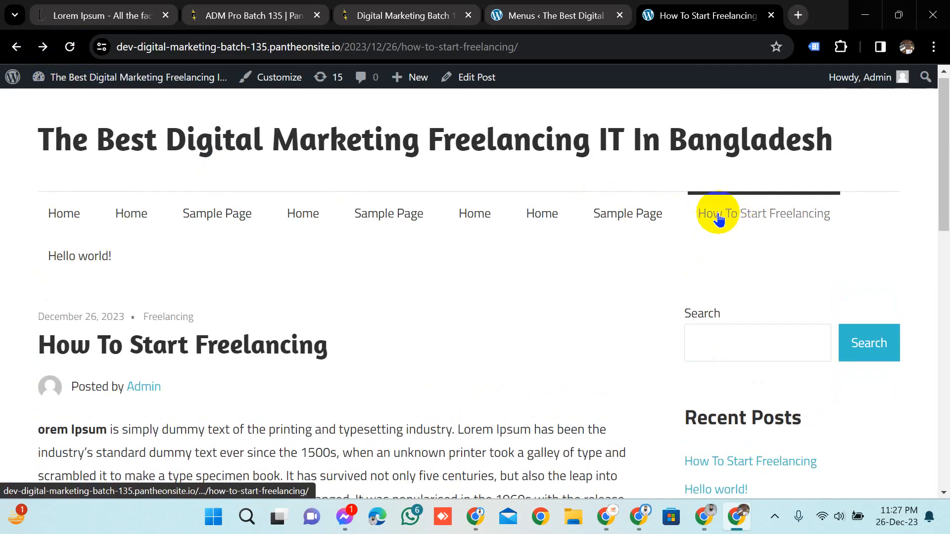
pyautogui.click(548, 14)
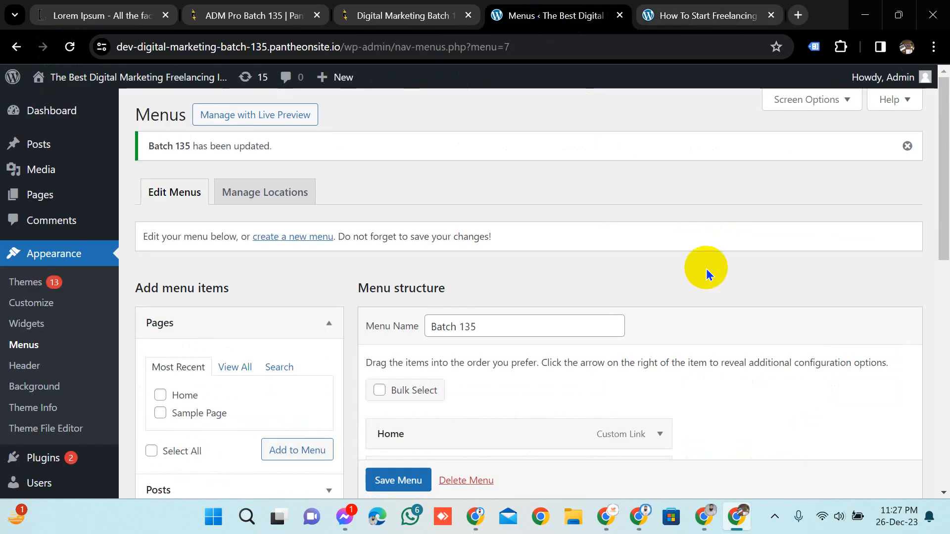
pyautogui.click(771, 518)
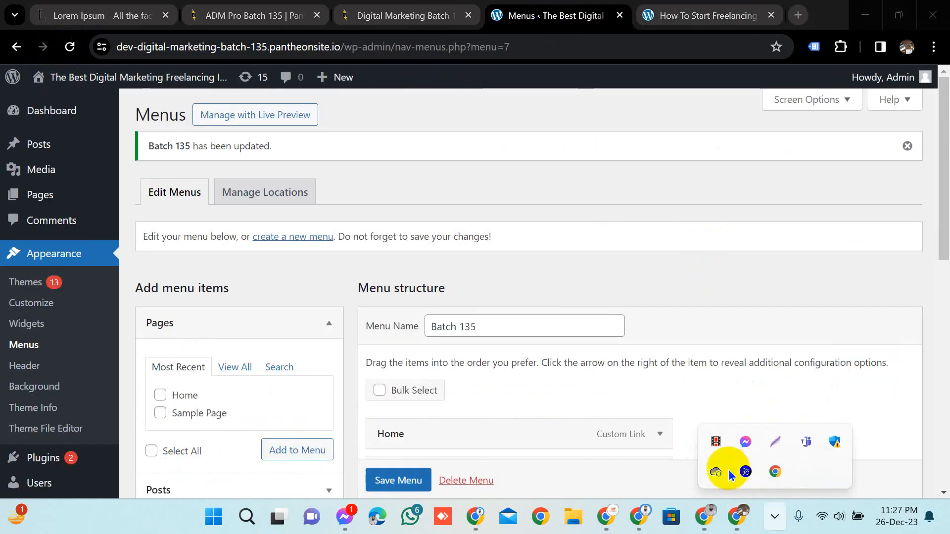
pyautogui.click(715, 439)
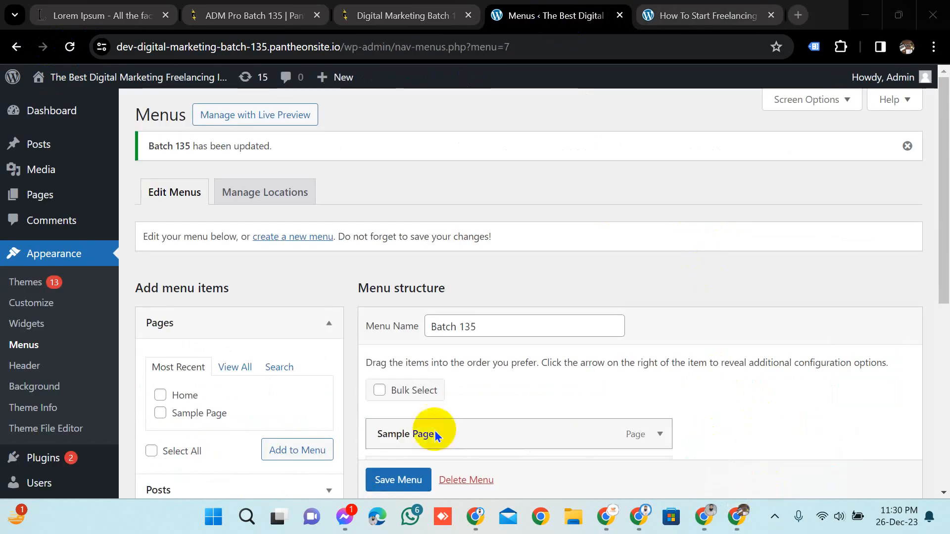
# - Compare the live site navigation against the Batch 135 menu by switching between them
pyautogui.click(672, 8)
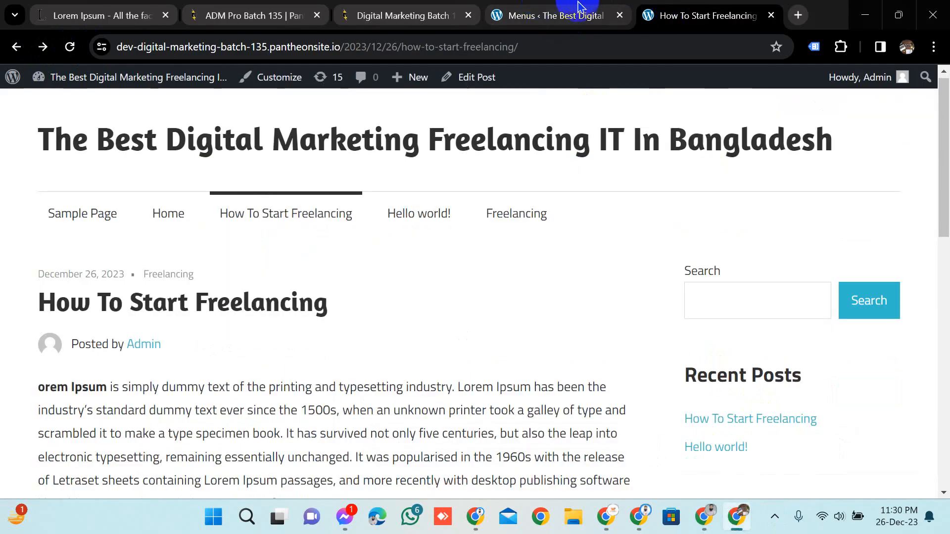
pyautogui.click(703, 2)
pyautogui.click(563, 7)
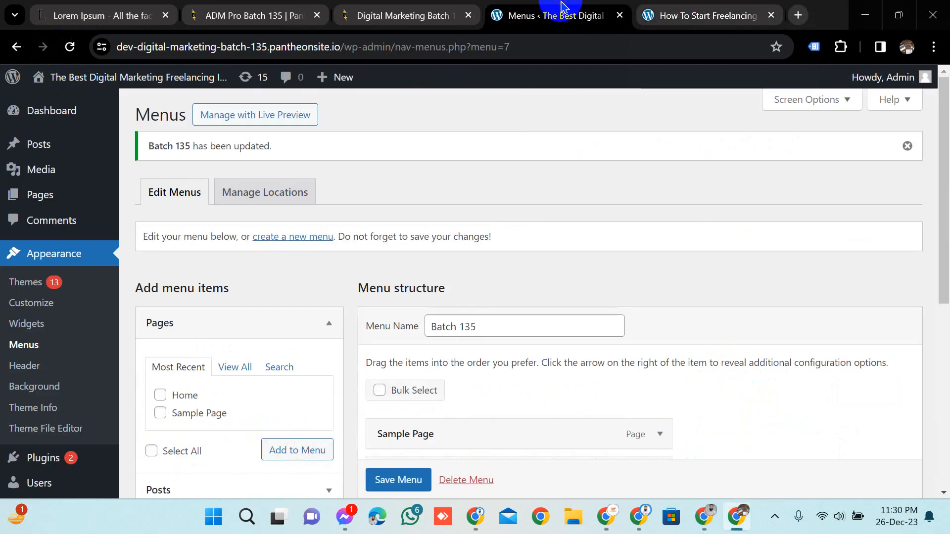
pyautogui.click(643, 8)
pyautogui.click(583, 9)
pyautogui.click(668, 7)
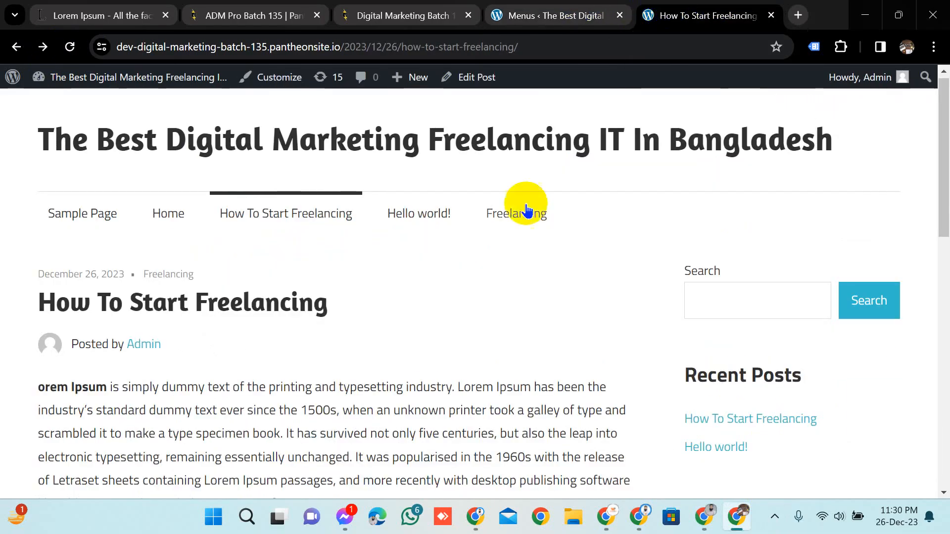
pyautogui.click(578, 6)
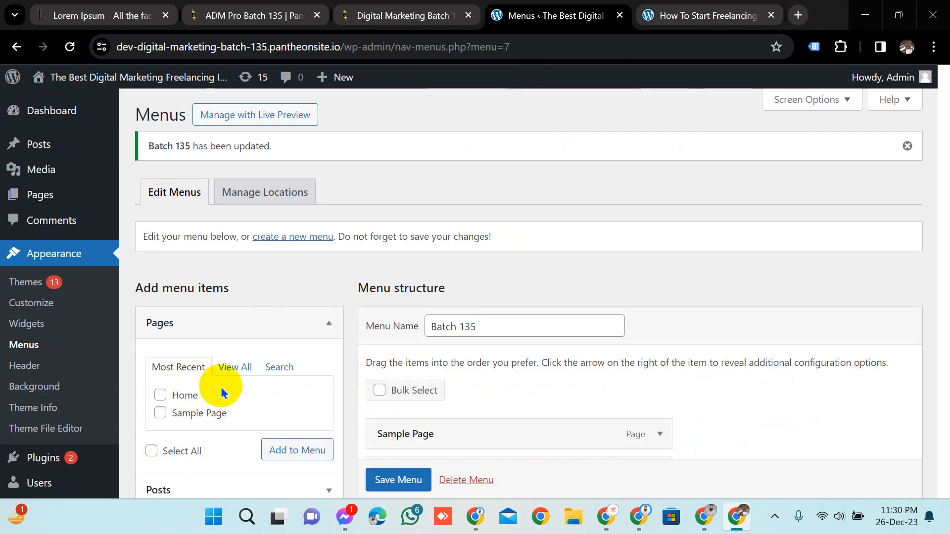
# - Browse the available pages and categories for the menu, then save the menu
pyautogui.scroll(-3, 175, 415)
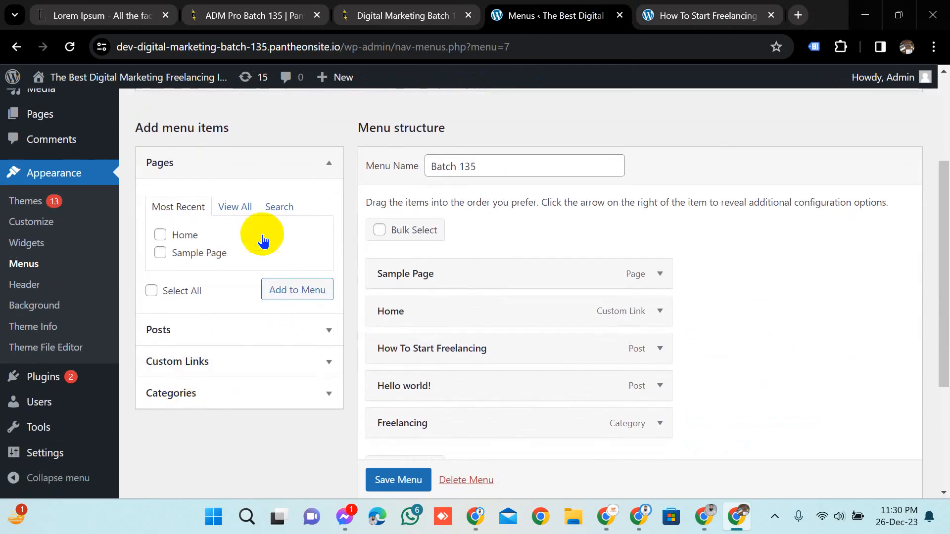
pyautogui.click(231, 206)
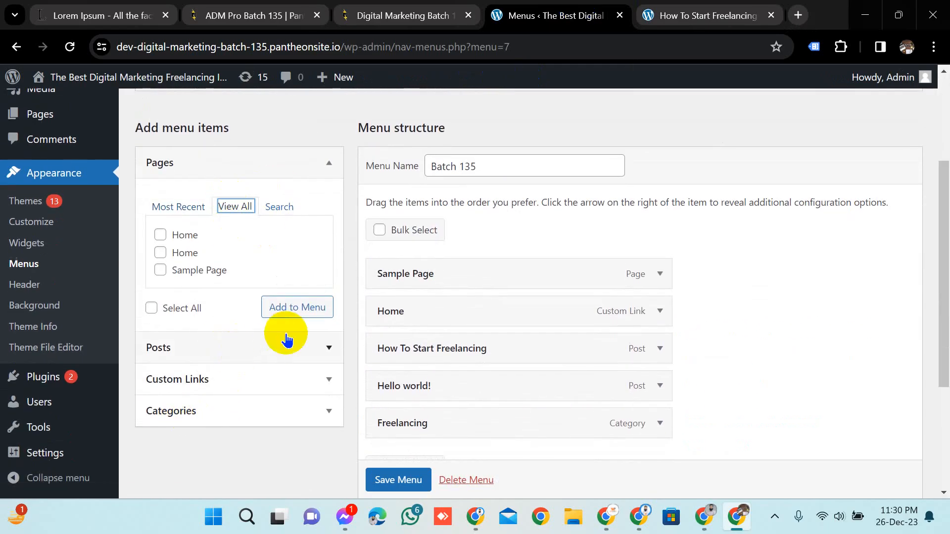
pyautogui.click(312, 419)
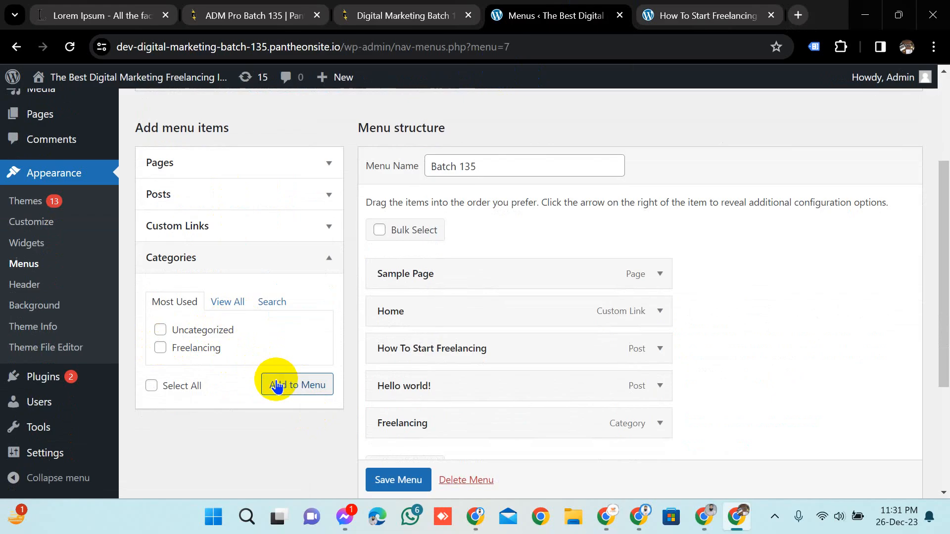
pyautogui.click(506, 166)
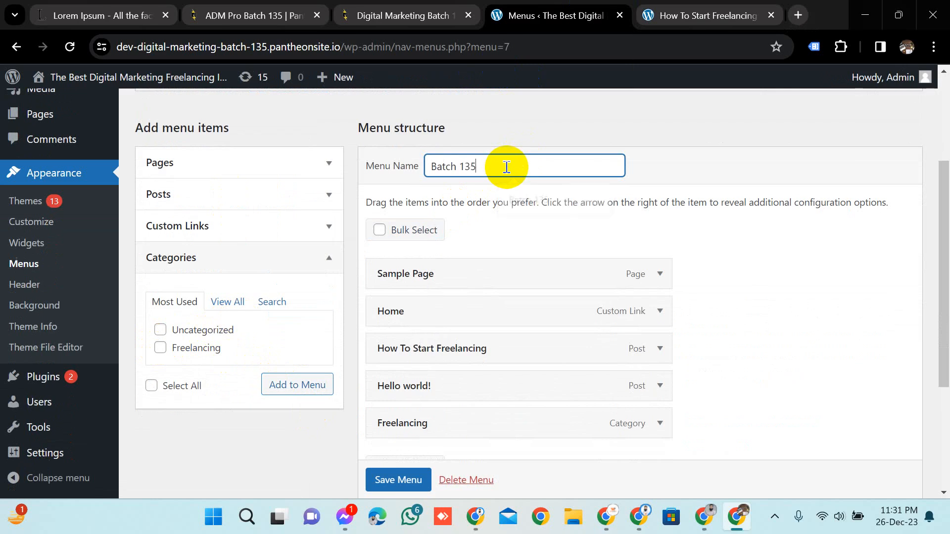
pyautogui.scroll(-1, 507, 168)
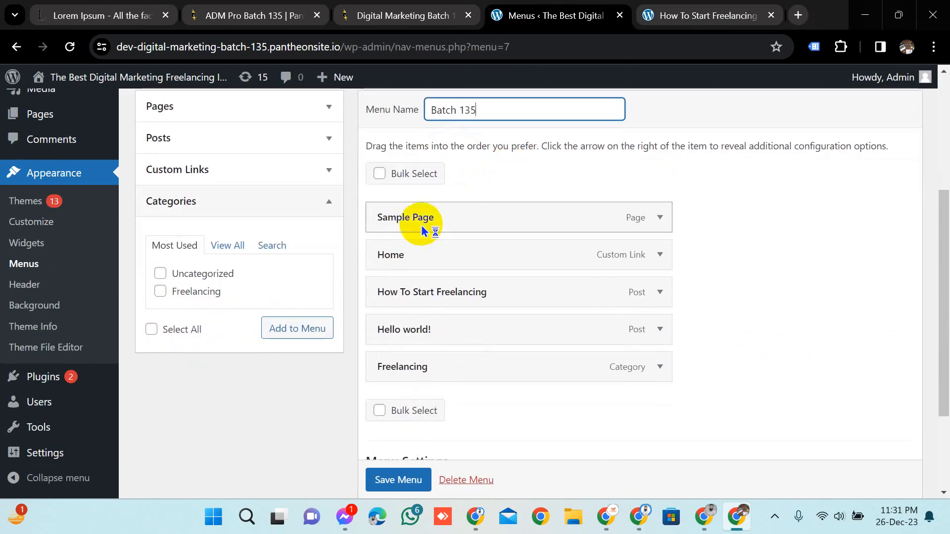
pyautogui.click(151, 330)
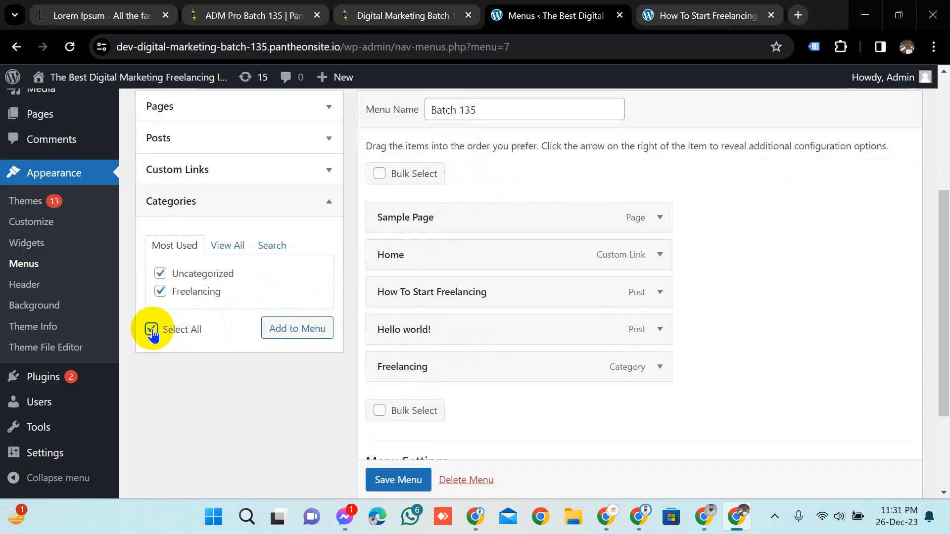
pyautogui.click(151, 330)
pyautogui.scroll(-2, 470, 322)
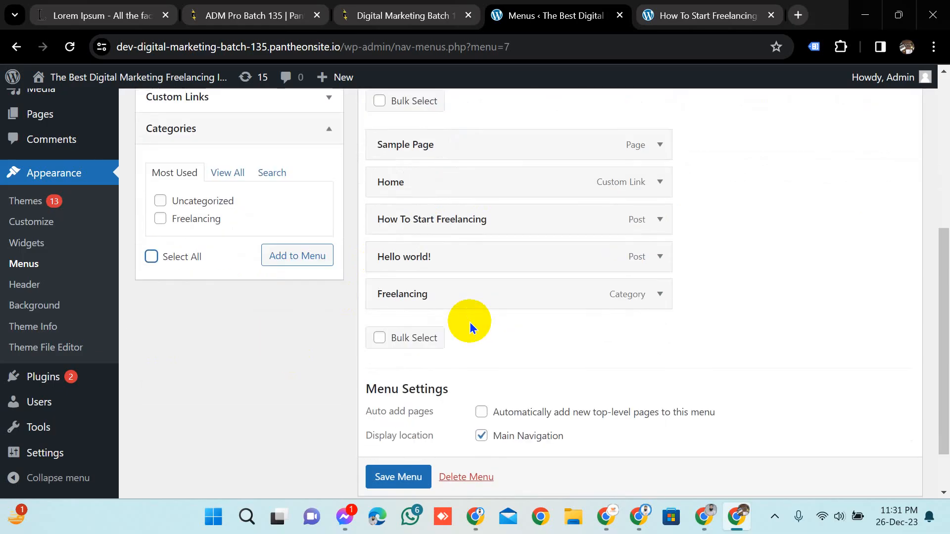
pyautogui.scroll(-1, 479, 317)
pyautogui.click(397, 430)
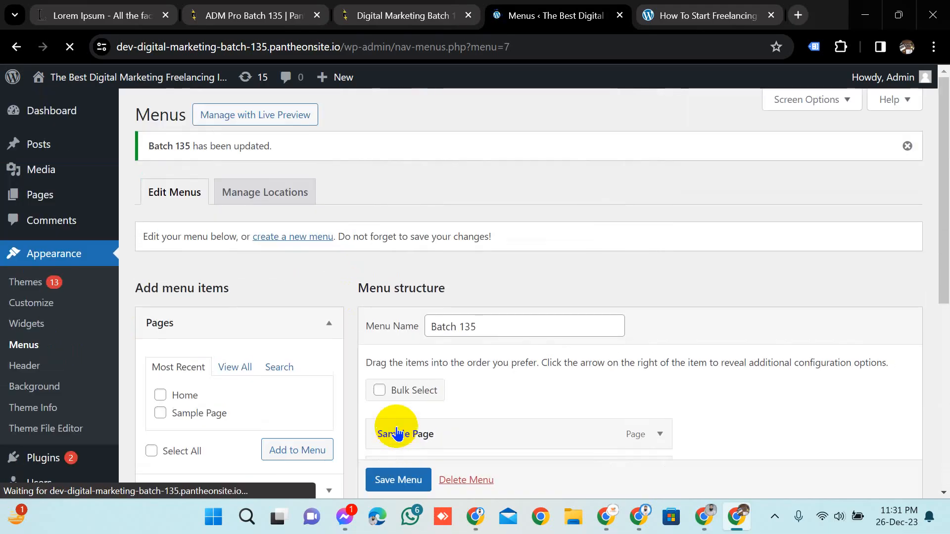
# - Add the Digital Marketing category to the Batch 135 menu and save it
pyautogui.scroll(-3, 369, 340)
pyautogui.scroll(-2, 369, 340)
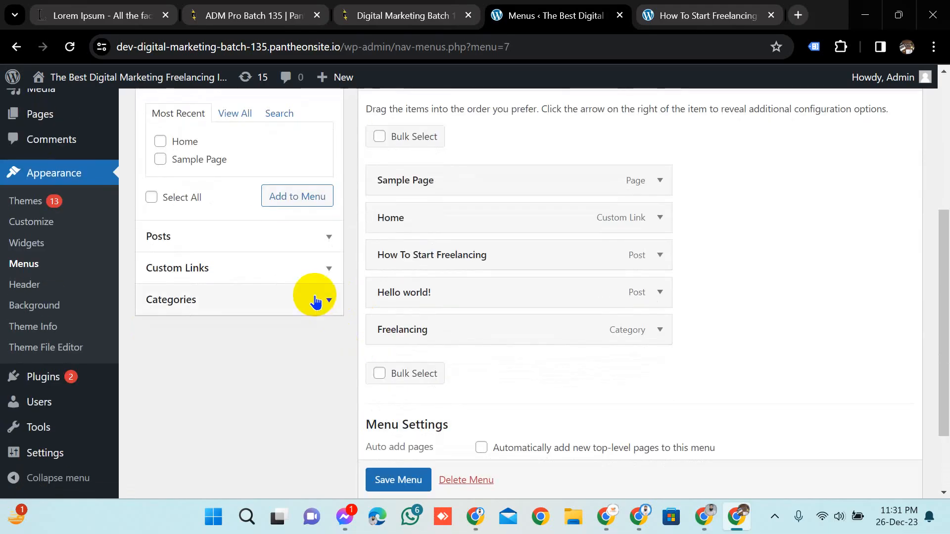
pyautogui.click(316, 300)
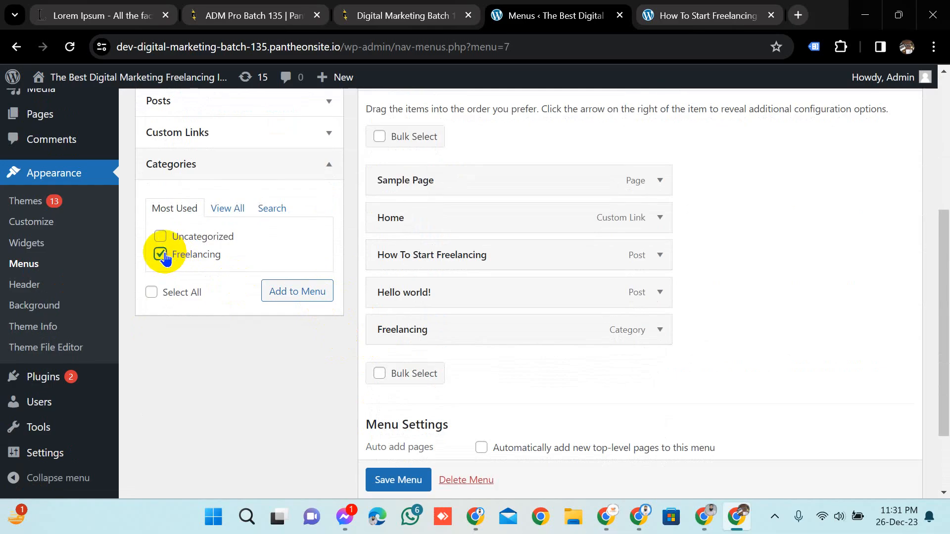
pyautogui.click(229, 208)
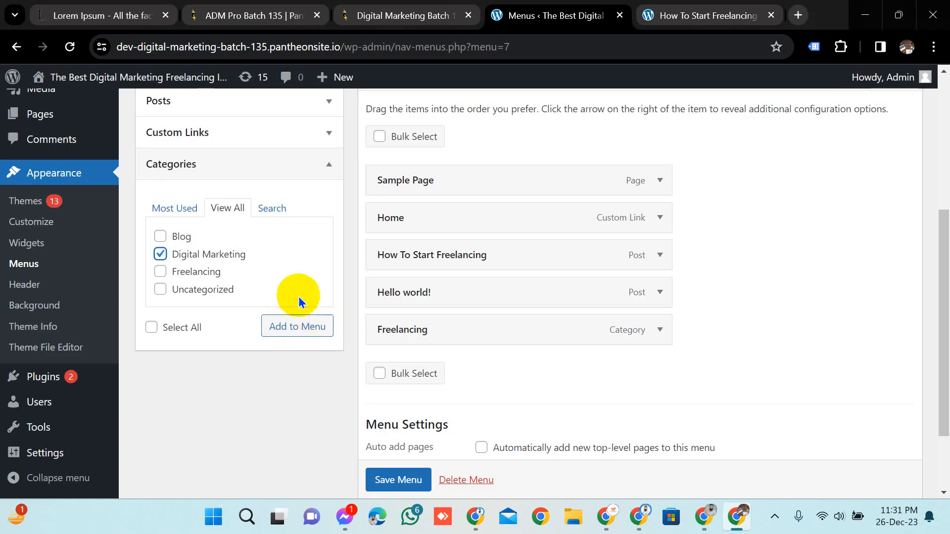
pyautogui.click(306, 328)
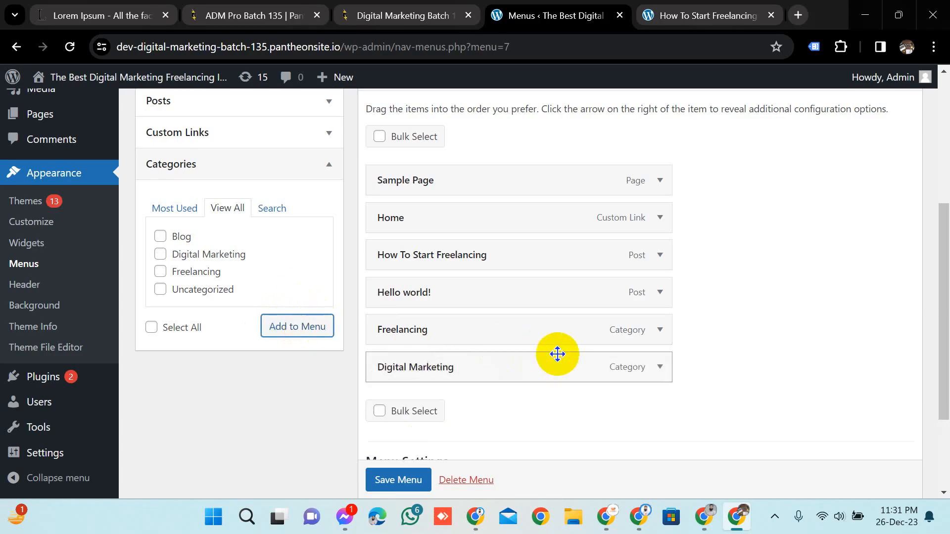
pyautogui.scroll(-3, 542, 419)
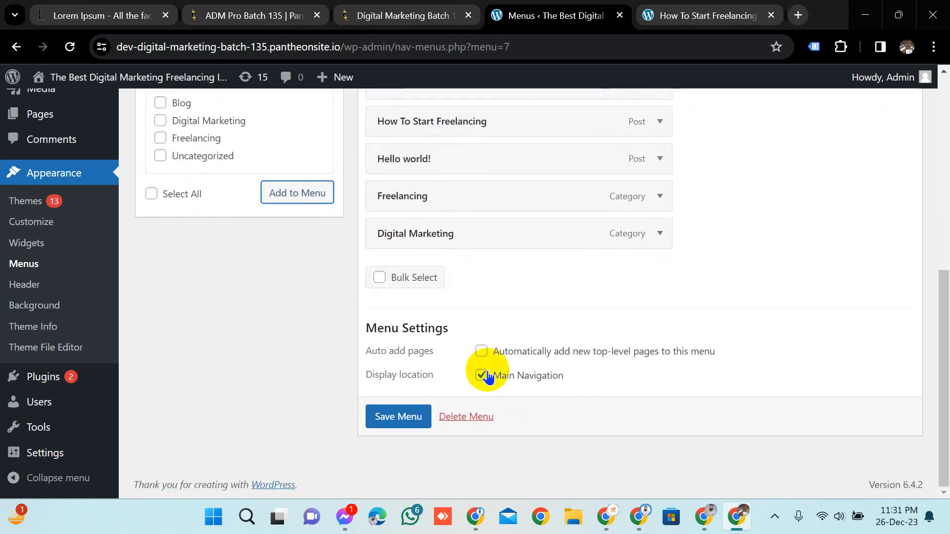
pyautogui.click(389, 424)
# - Reload the live post to confirm the Digital Marketing menu link, then return to Menus
pyautogui.click(707, 9)
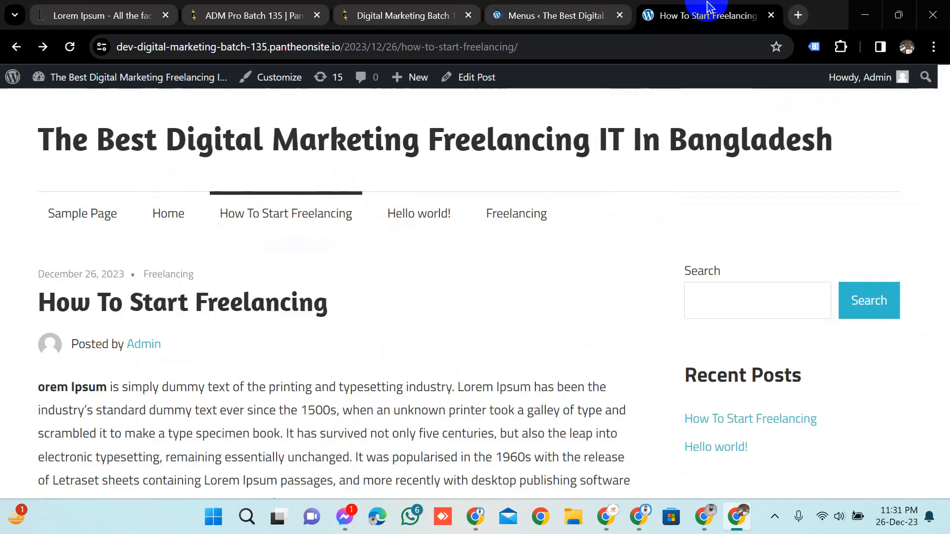
pyautogui.click(71, 48)
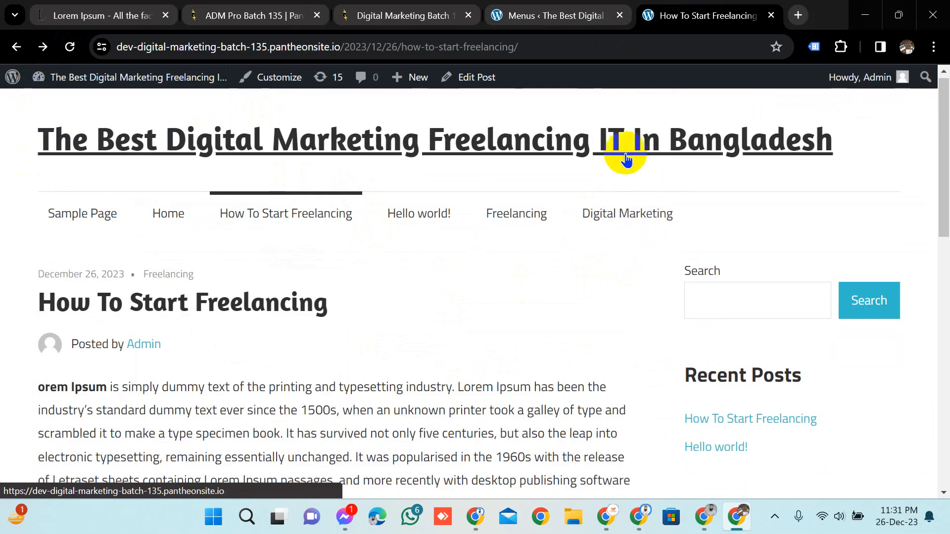
pyautogui.click(546, 7)
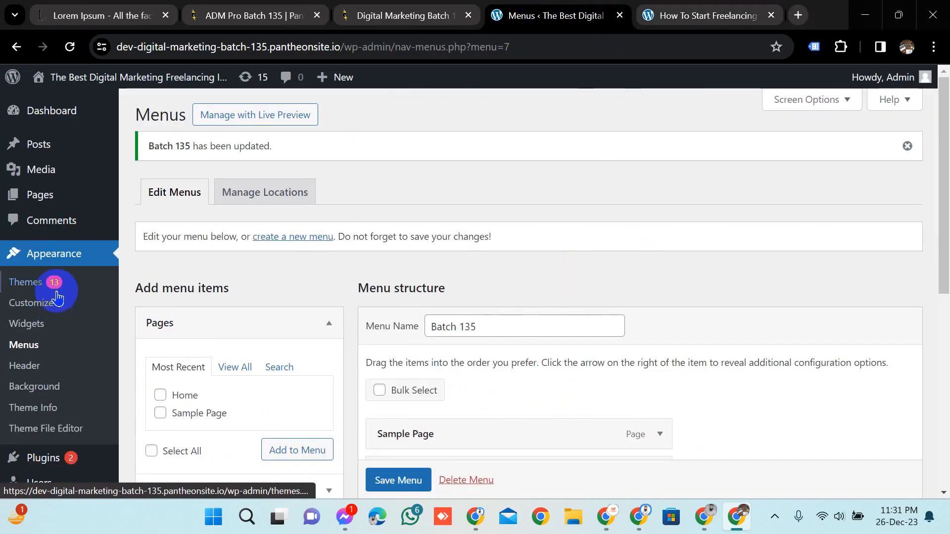
# - Open Installed Plugins to review the inactive Akismet and Hello Dolly plugins
pyautogui.scroll(-3, 56, 295)
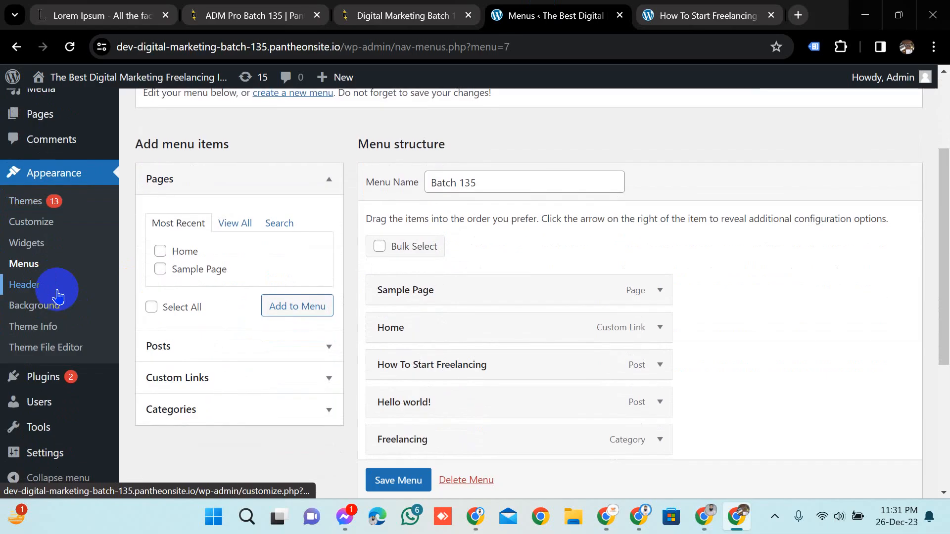
pyautogui.moveTo(60, 391)
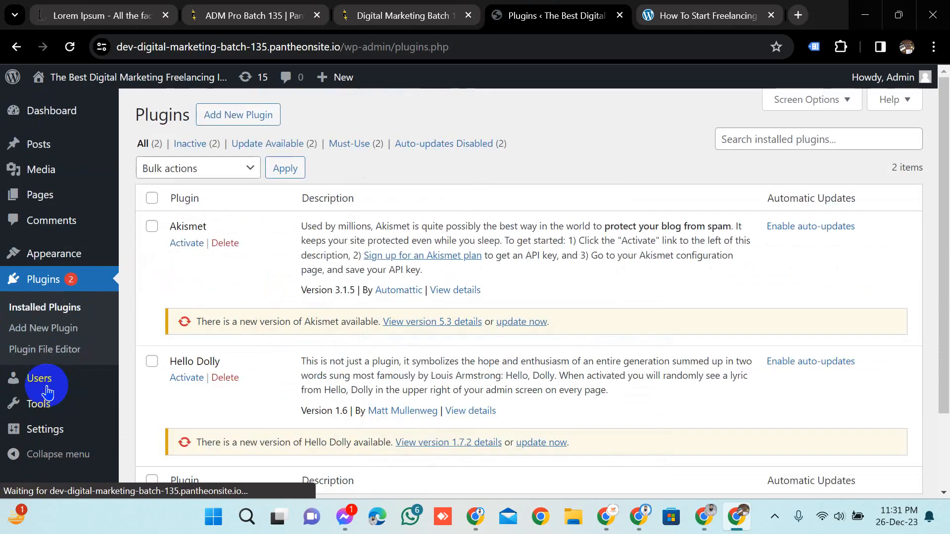
pyautogui.moveTo(82, 381)
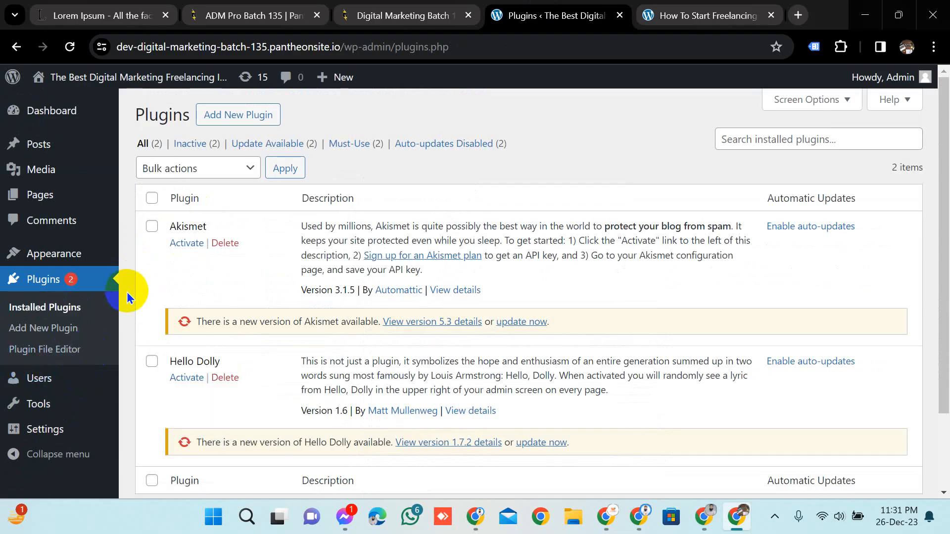
pyautogui.scroll(-2, 127, 292)
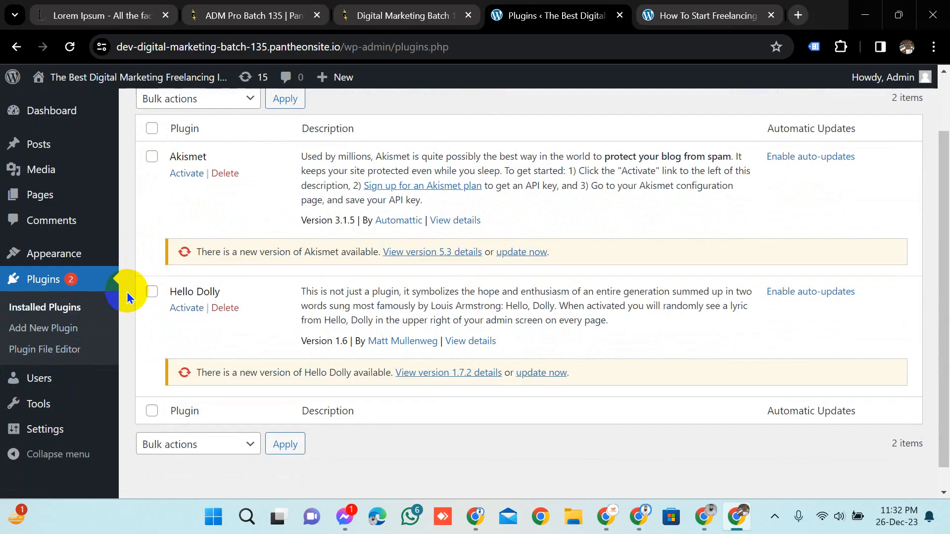
pyautogui.scroll(2, 127, 297)
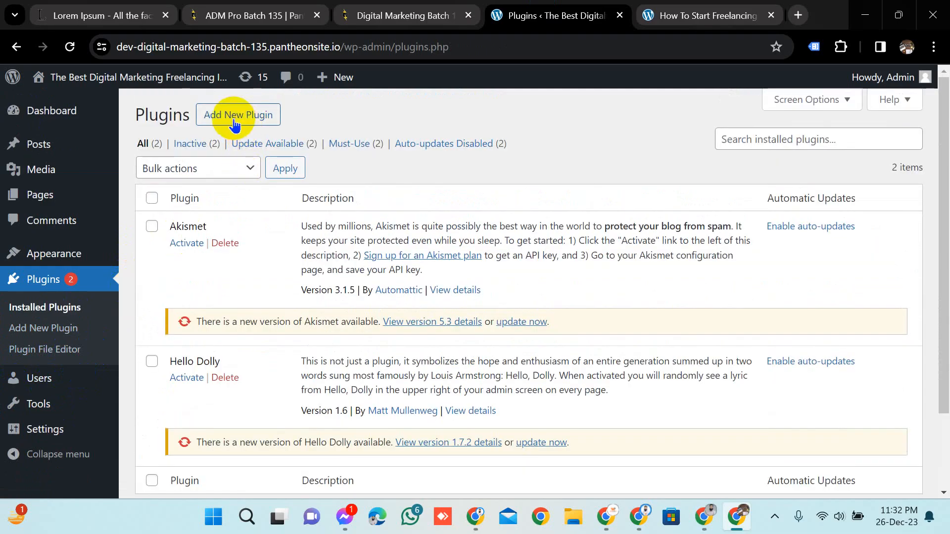
pyautogui.click(70, 282)
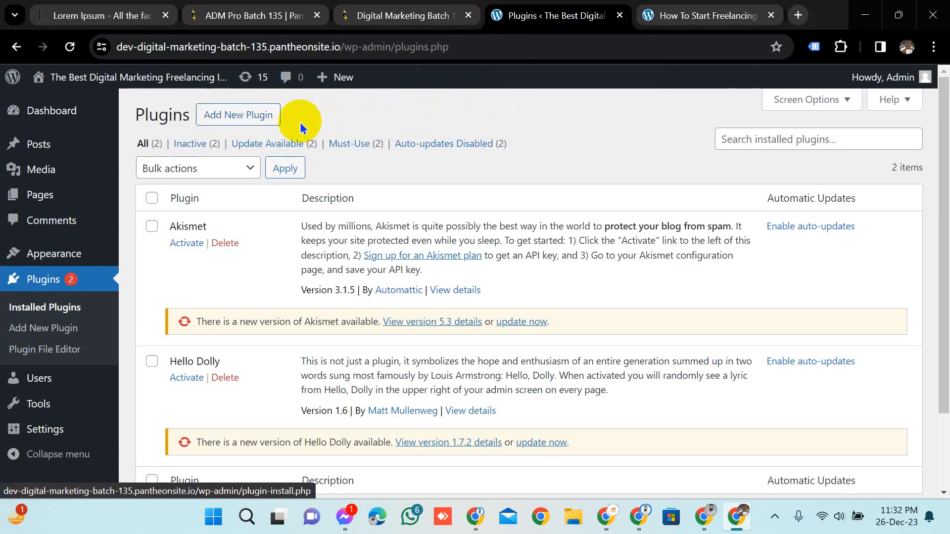
# - Browse the featured plugins on Add New Plugin, then open the All Users list
pyautogui.click(238, 115)
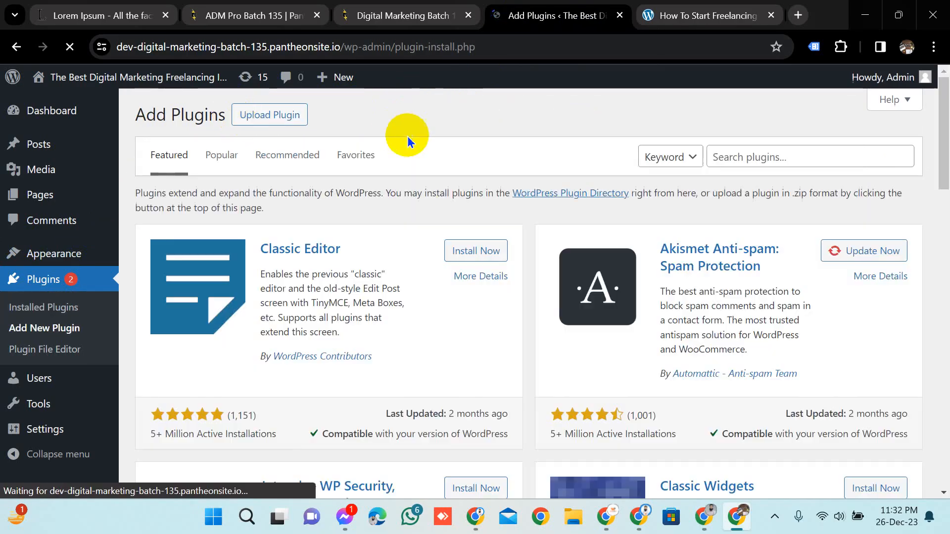
pyautogui.scroll(-6, 428, 277)
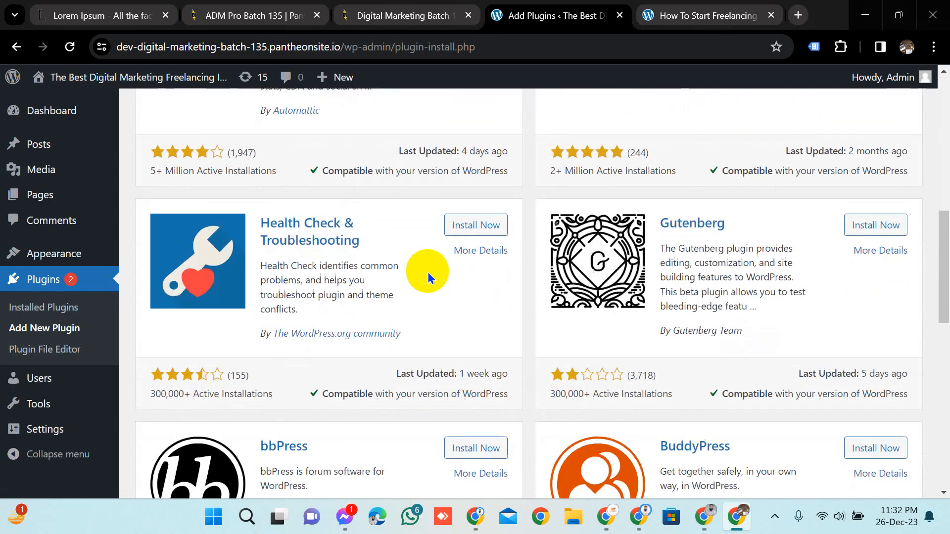
pyautogui.scroll(5, 428, 277)
pyautogui.scroll(2, 427, 277)
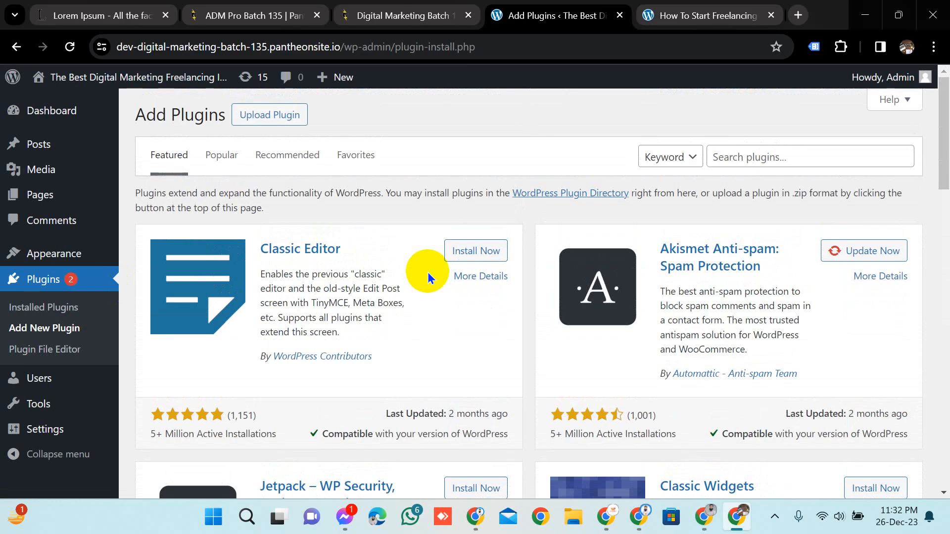
pyautogui.scroll(-5, 428, 275)
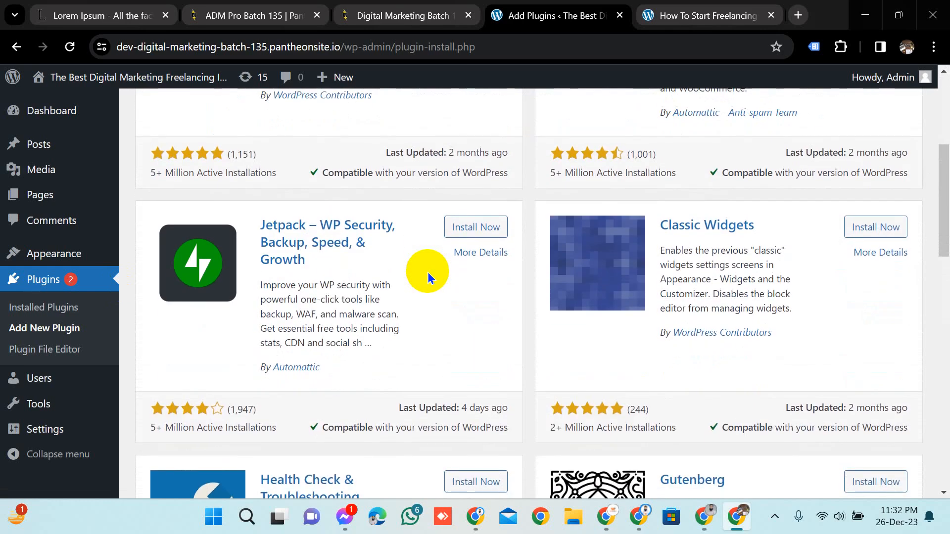
pyautogui.scroll(-2, 427, 272)
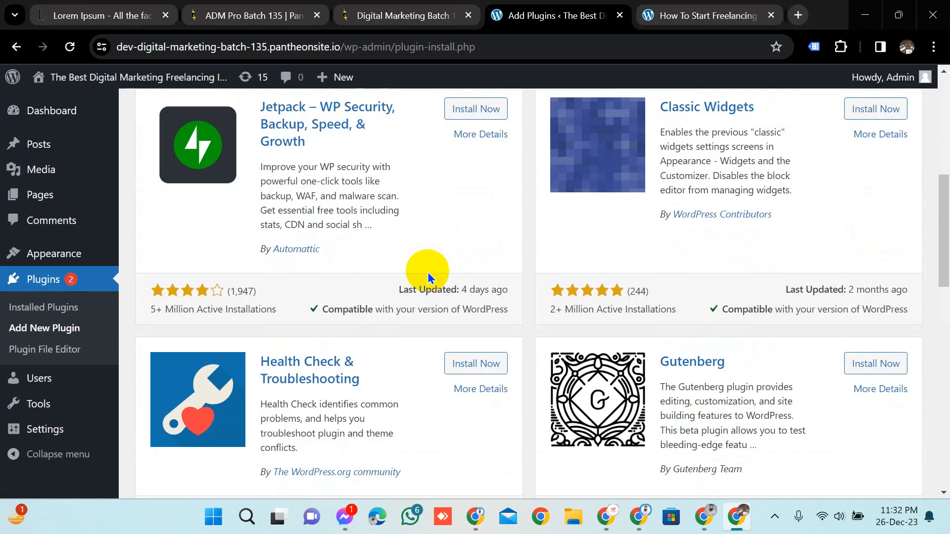
pyautogui.scroll(-1, 427, 273)
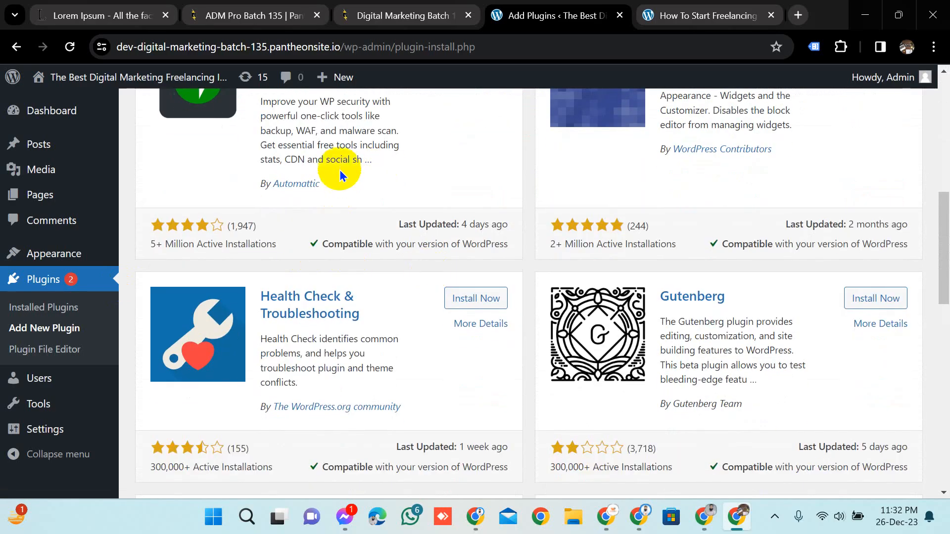
pyautogui.scroll(9, 340, 173)
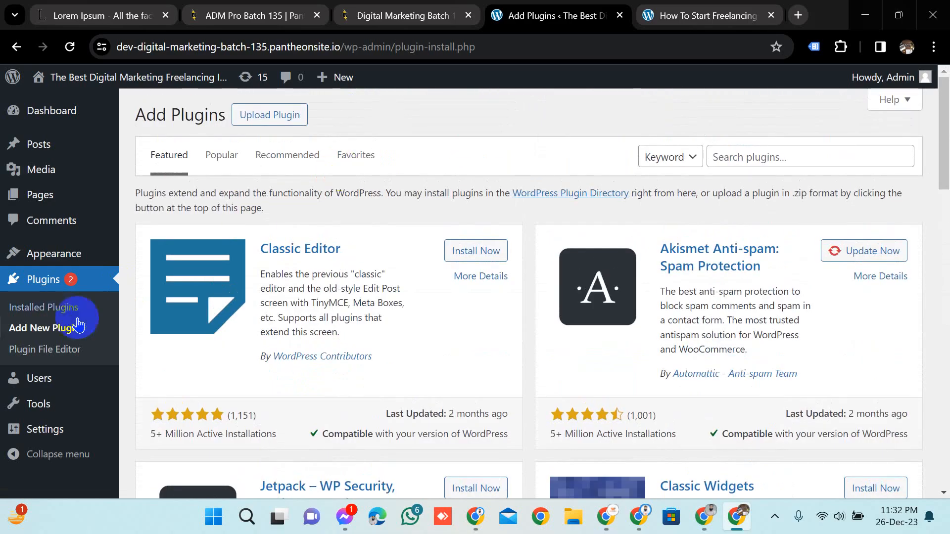
pyautogui.click(54, 386)
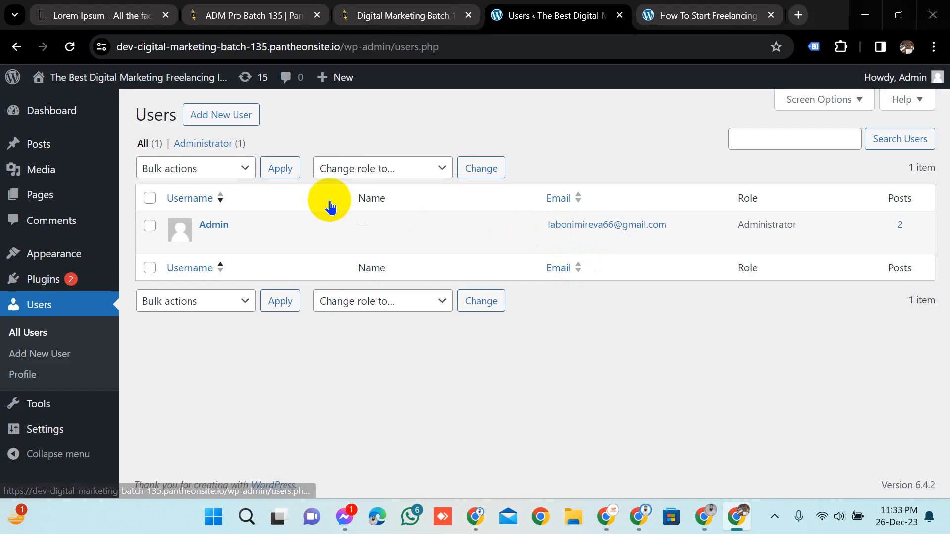
# - Start a new user and enter the username, e-mail address and first name
pyautogui.click(224, 119)
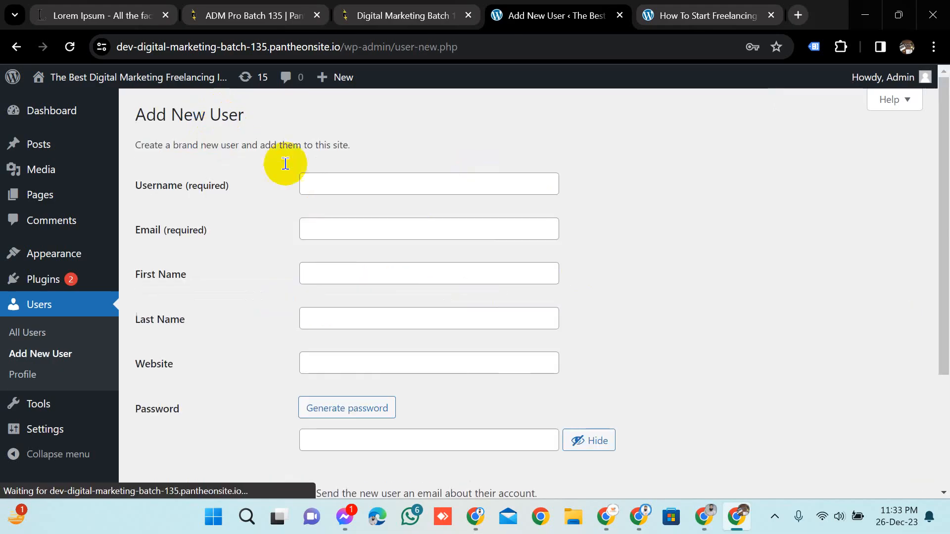
pyautogui.click(340, 187)
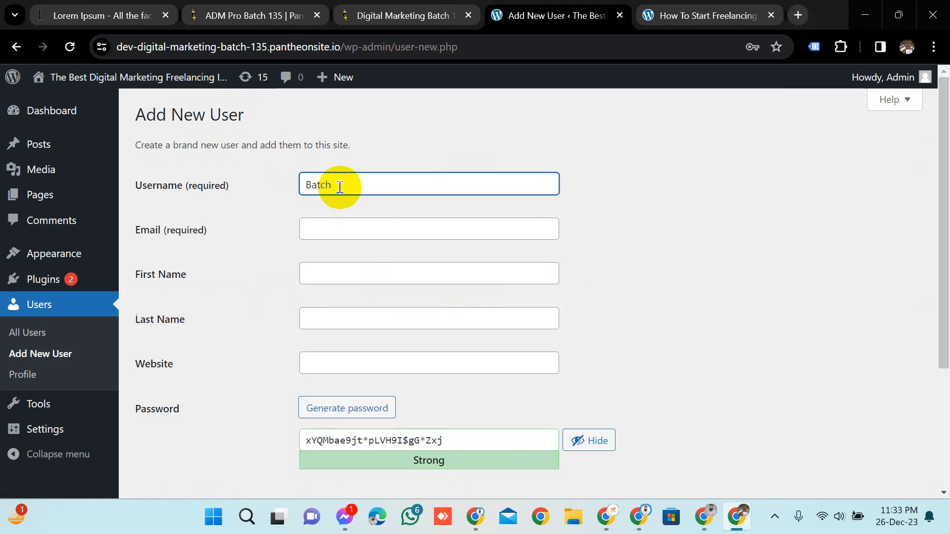
pyautogui.write('Batch !')
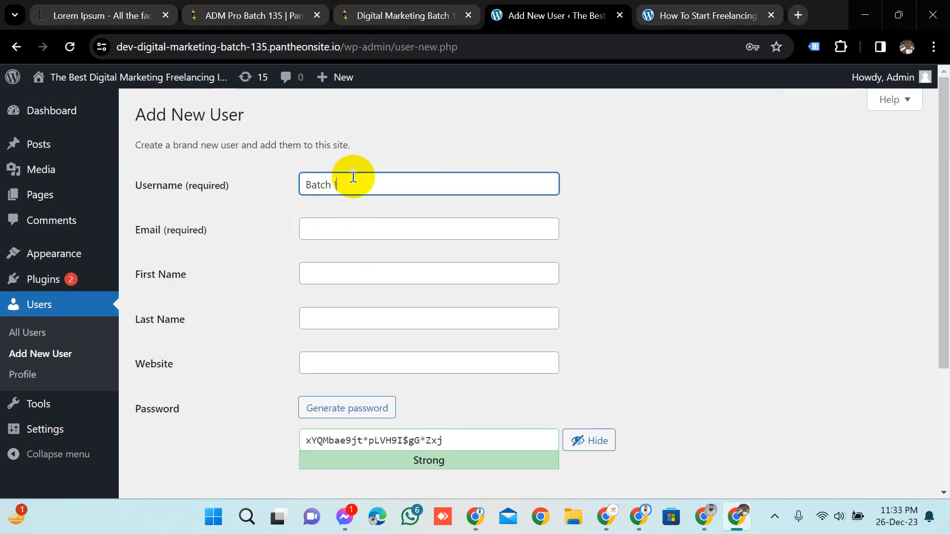
pyautogui.write('5')
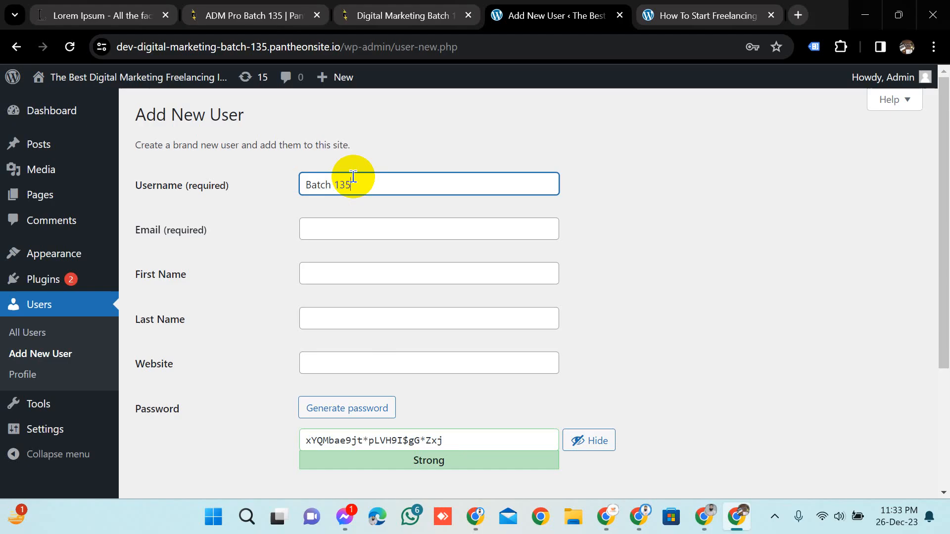
pyautogui.click(346, 230)
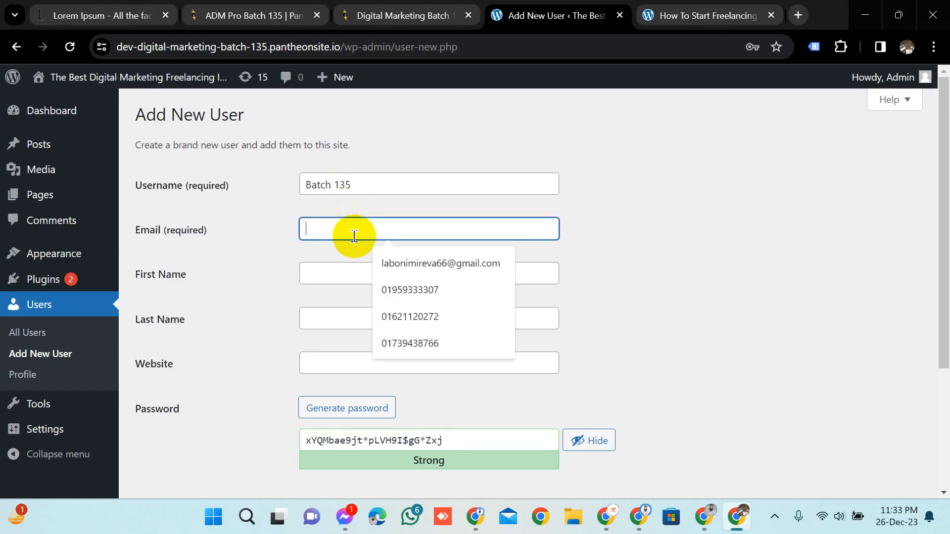
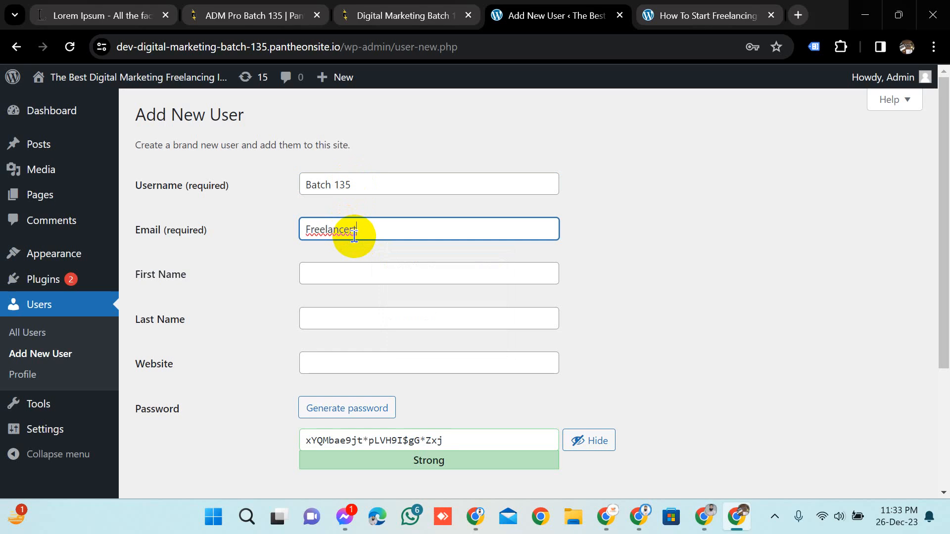
pyautogui.click(341, 281)
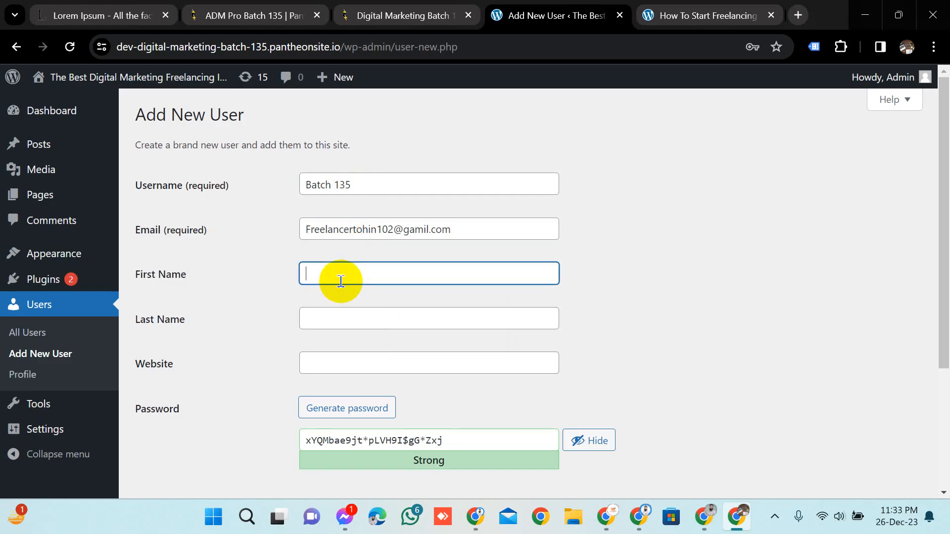
pyautogui.write('Tuhin')
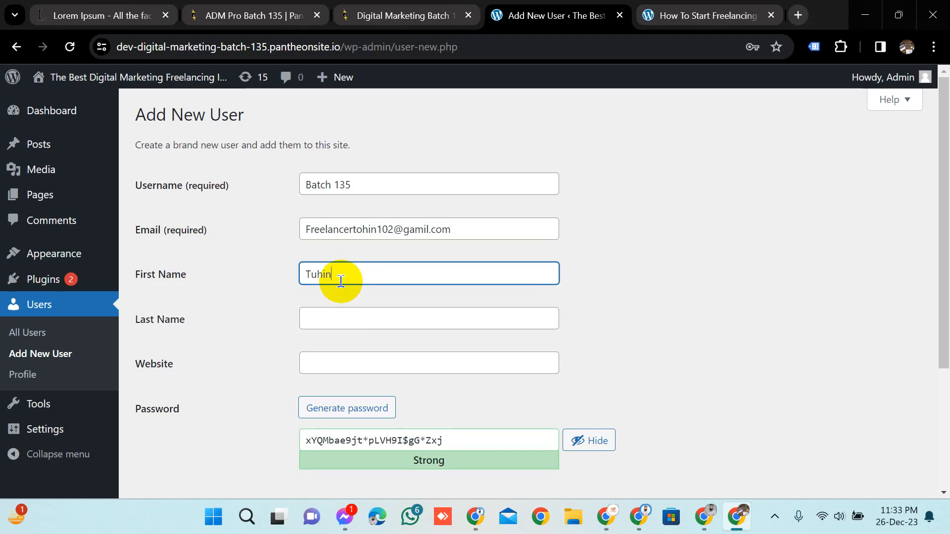
pyautogui.click(341, 324)
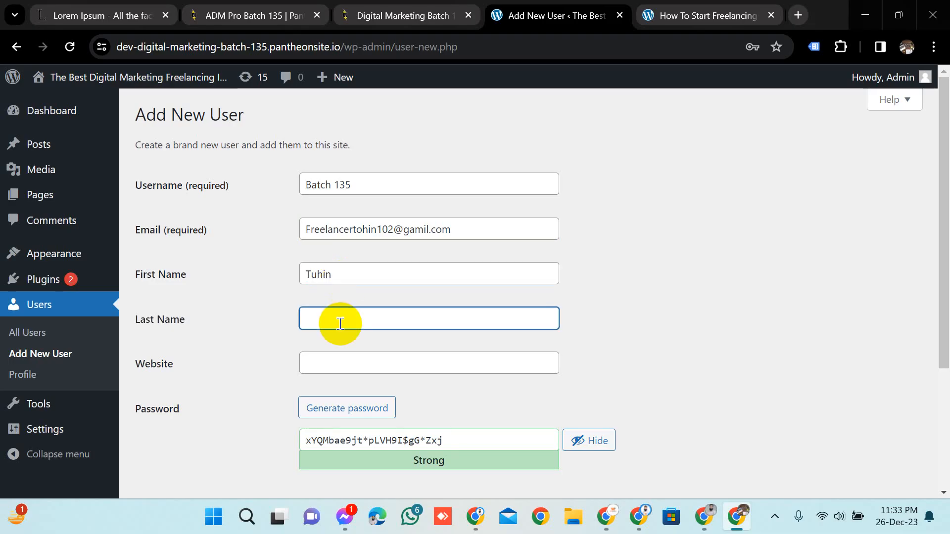
pyautogui.click(322, 361)
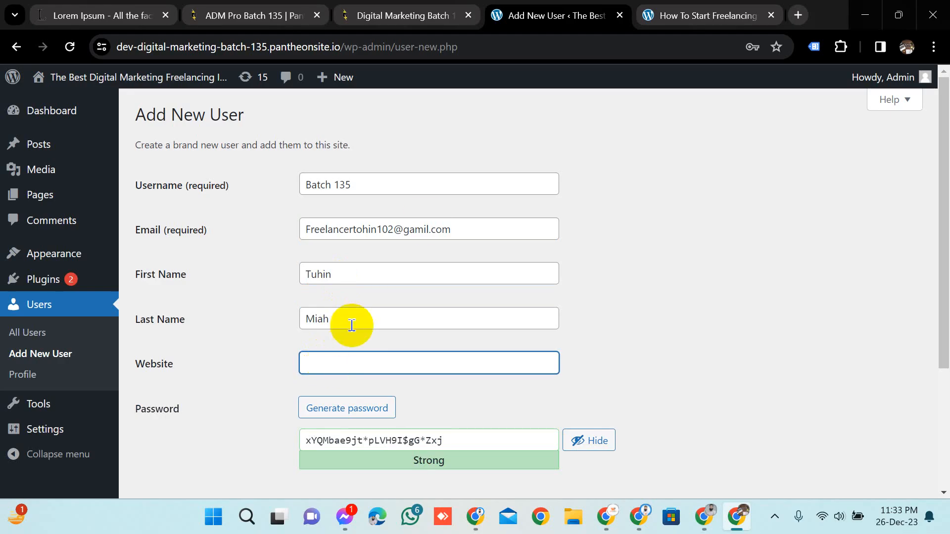
# - Copy the site's address from the address bar and paste it into the Website field
pyautogui.click(352, 44)
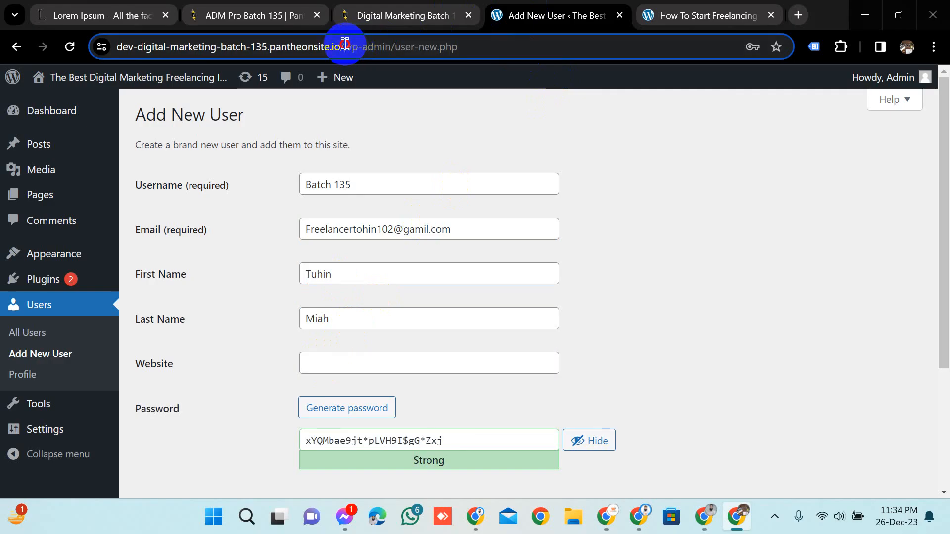
pyautogui.click(483, 41)
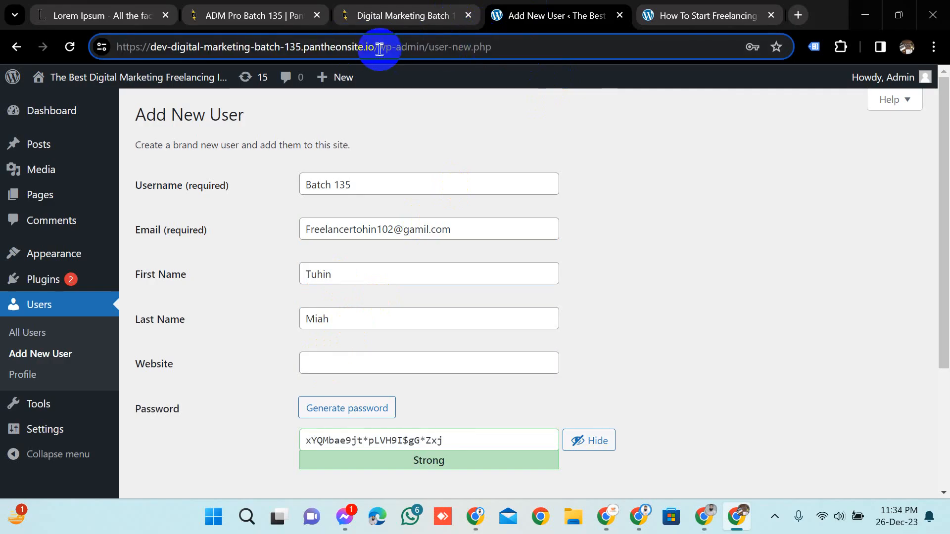
pyautogui.moveTo(379, 48); pyautogui.dragTo(75, 79)
pyautogui.hotkey('ctrl', 'c')
pyautogui.moveTo(95, 81)
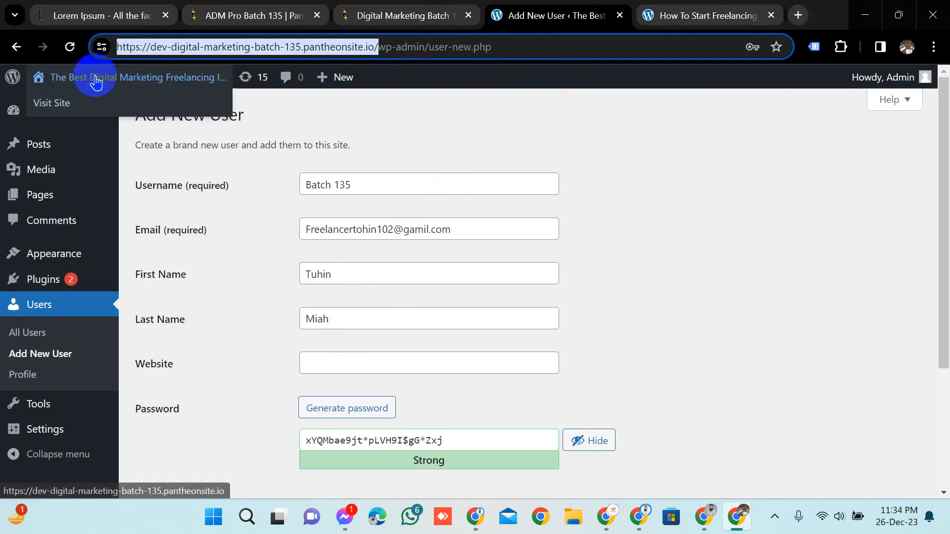
pyautogui.click(319, 348)
pyautogui.click(332, 370)
pyautogui.hotkey('ctrl', 'v')
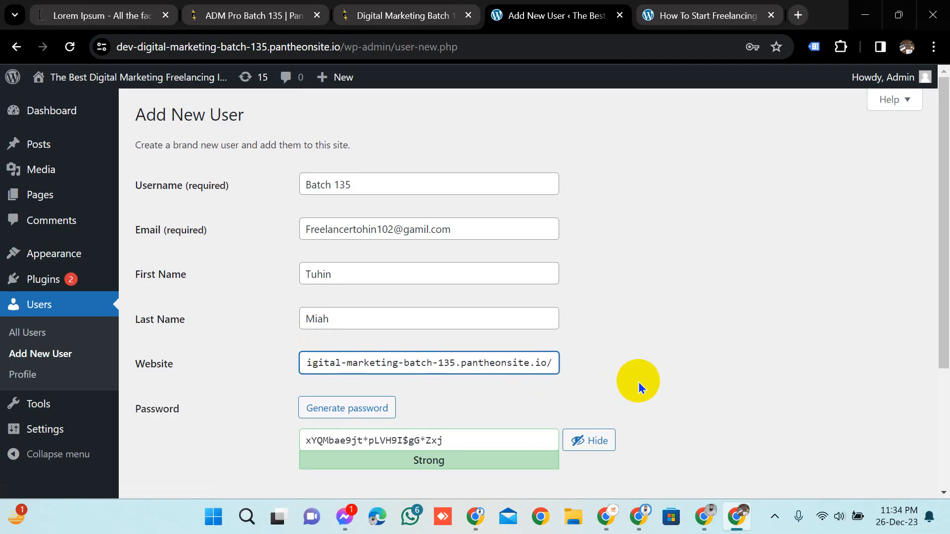
# - Give the new user the Administrator role, then go to the WordPress Tools page
pyautogui.scroll(-1, 639, 386)
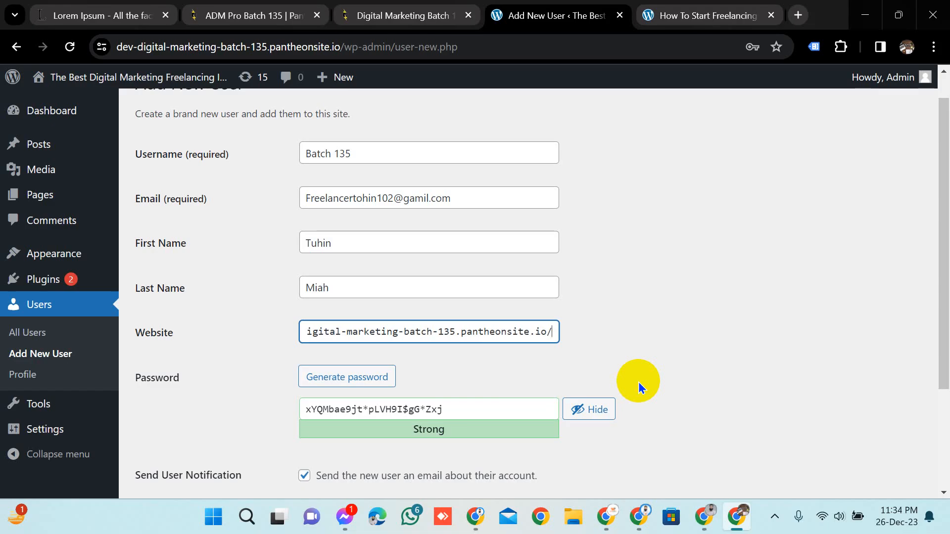
pyautogui.scroll(-3, 461, 399)
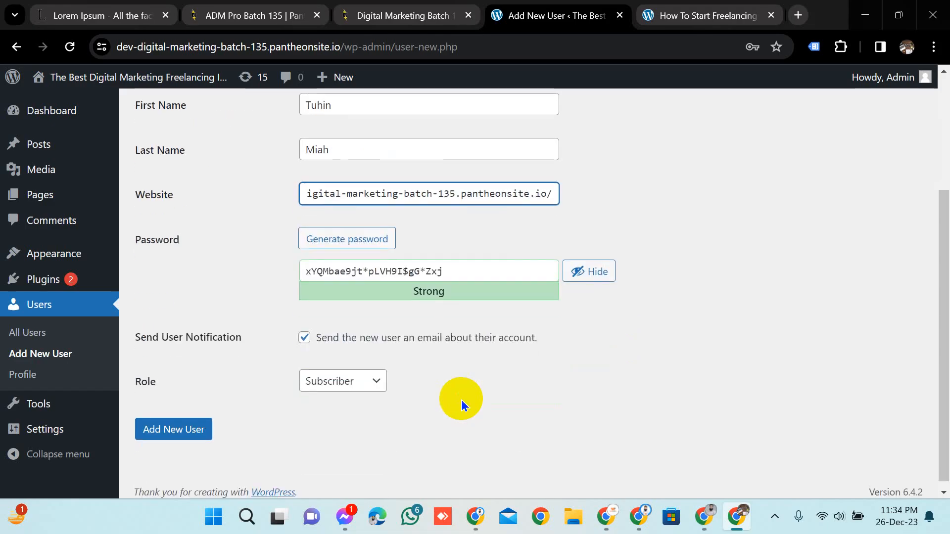
pyautogui.click(370, 386)
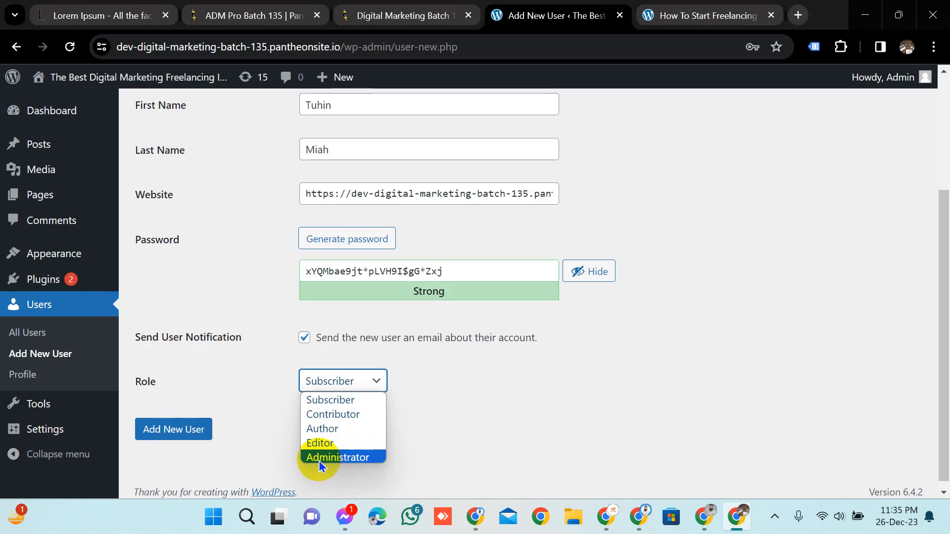
pyautogui.click(348, 457)
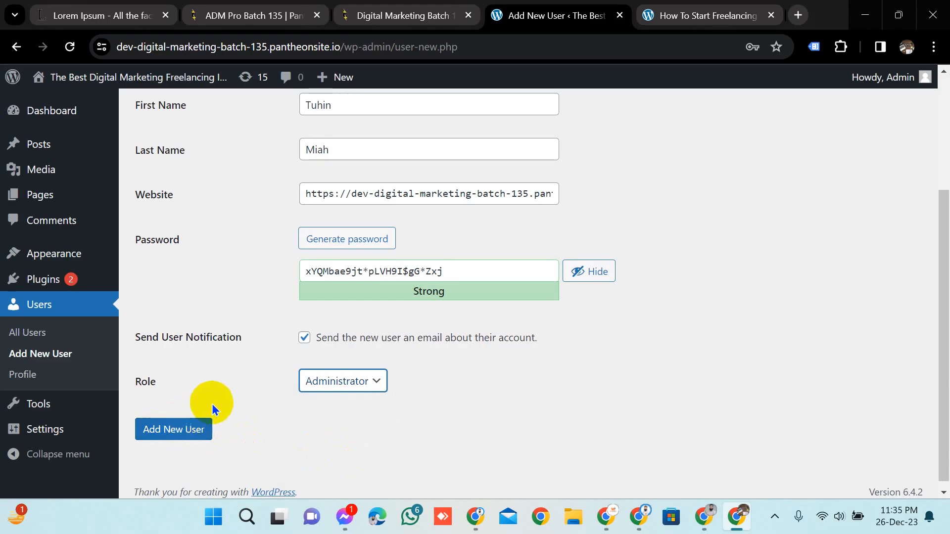
pyautogui.moveTo(251, 304); pyautogui.dragTo(42, 403)
pyautogui.click(42, 403)
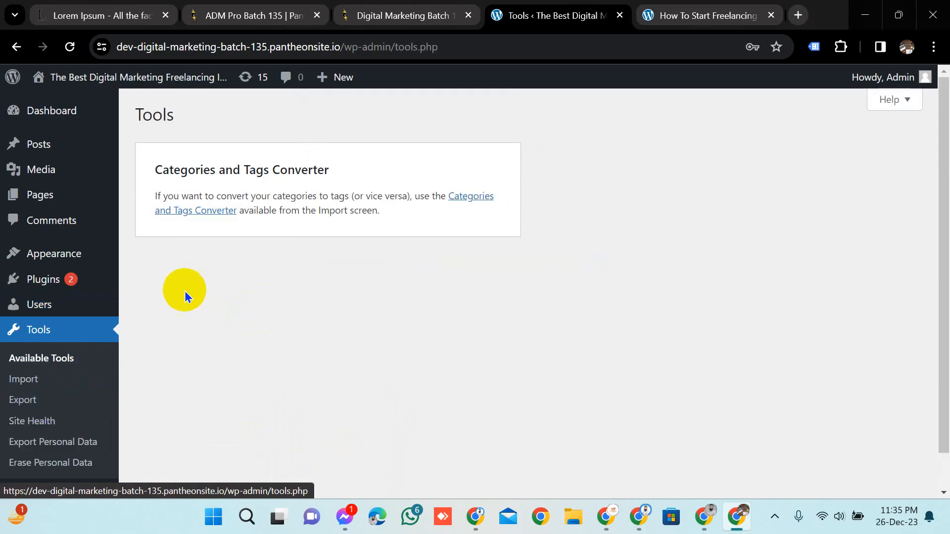
# - Review General Settings: Tagline, administration email, the g:i a time format and Monday week start
pyautogui.scroll(-1, 186, 295)
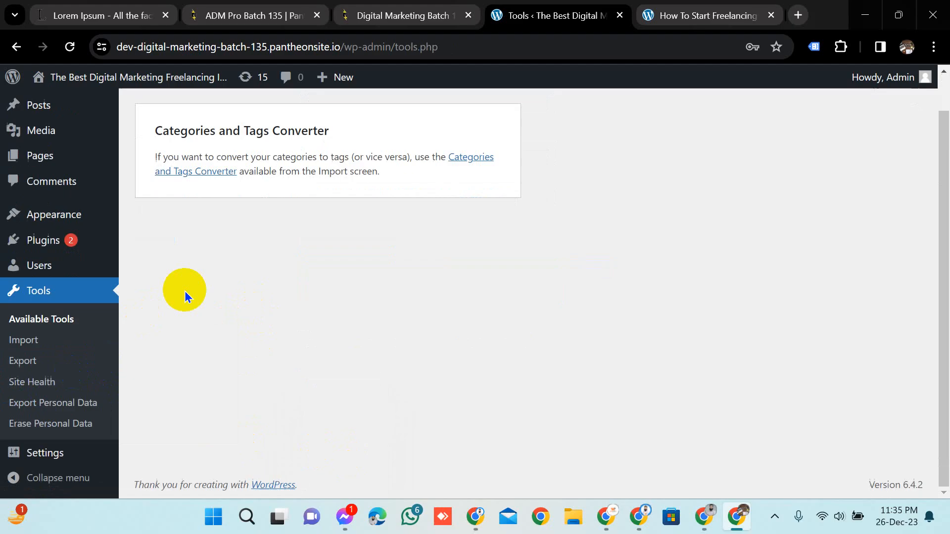
pyautogui.click(39, 453)
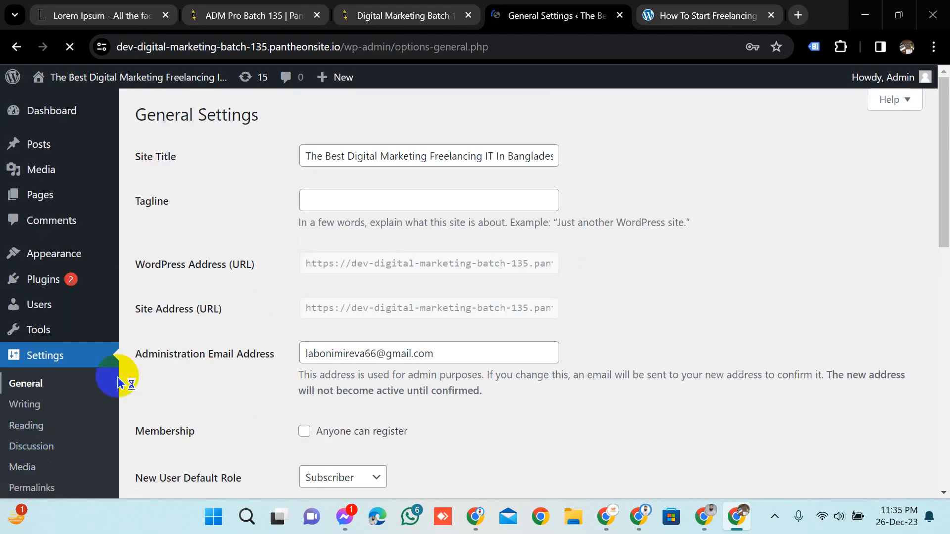
pyautogui.click(344, 196)
pyautogui.scroll(-1, 341, 197)
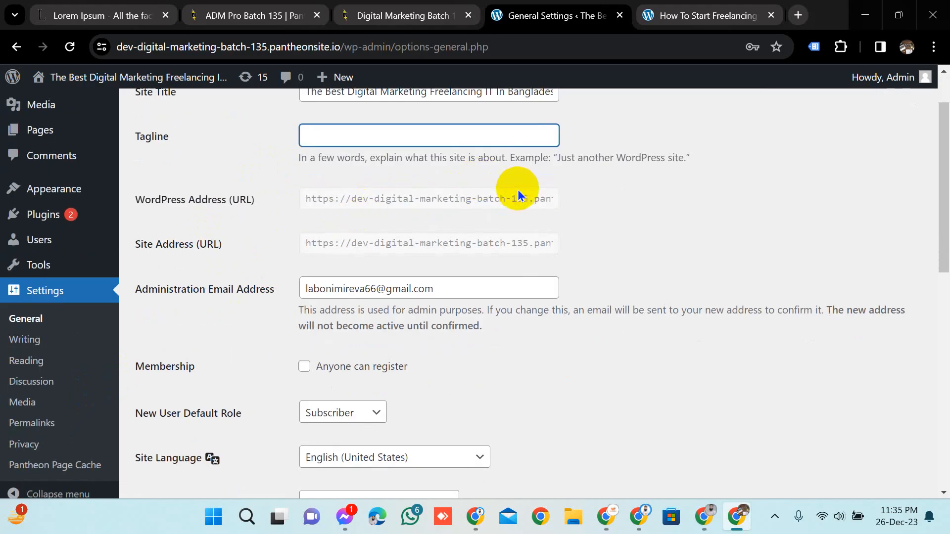
pyautogui.click(448, 278)
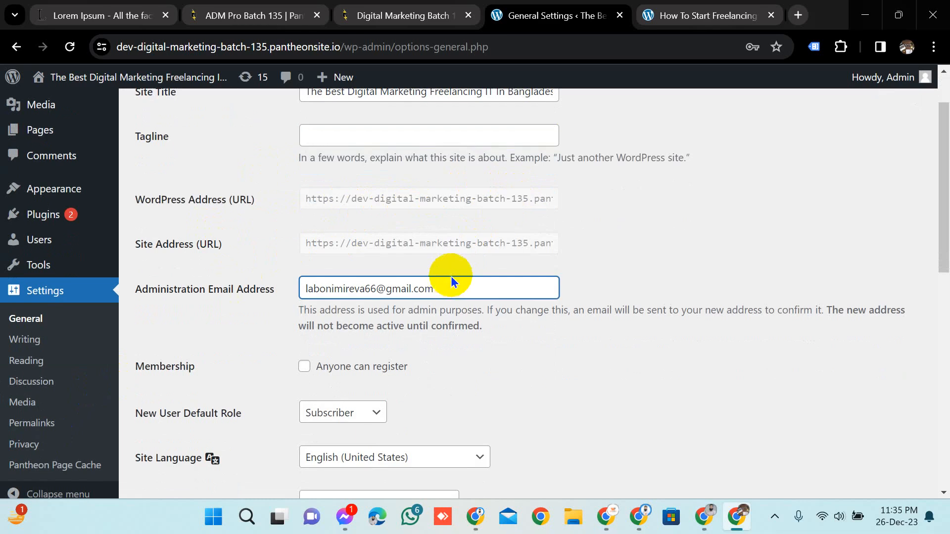
pyautogui.scroll(-2, 461, 290)
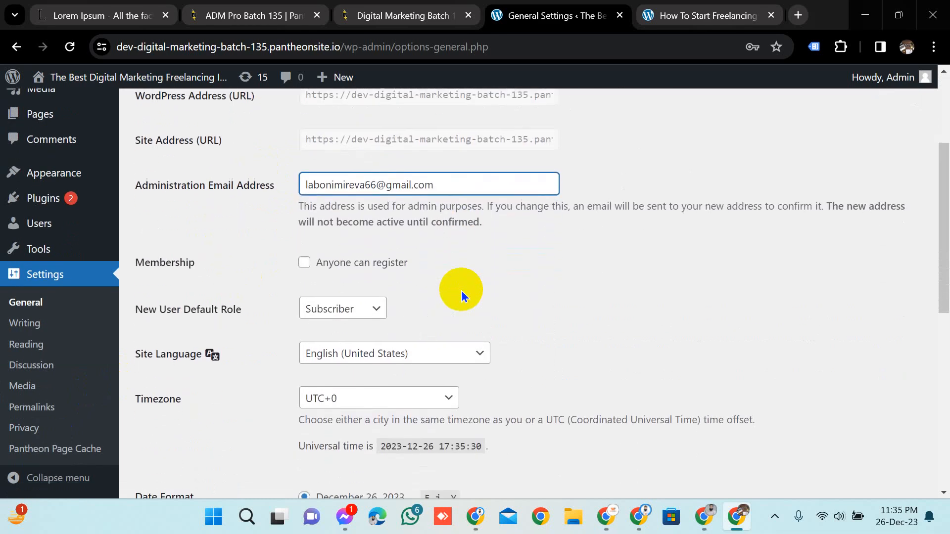
pyautogui.scroll(-9, 448, 347)
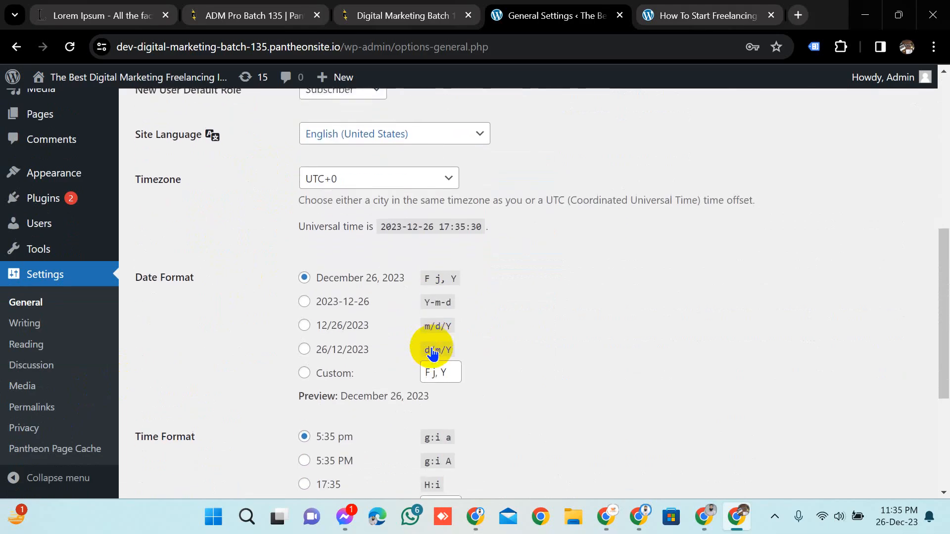
# - Review Writing Settings (Uncategorized default category, post-via-email), briefly checking the How To Start Freelancing tab
pyautogui.click(40, 330)
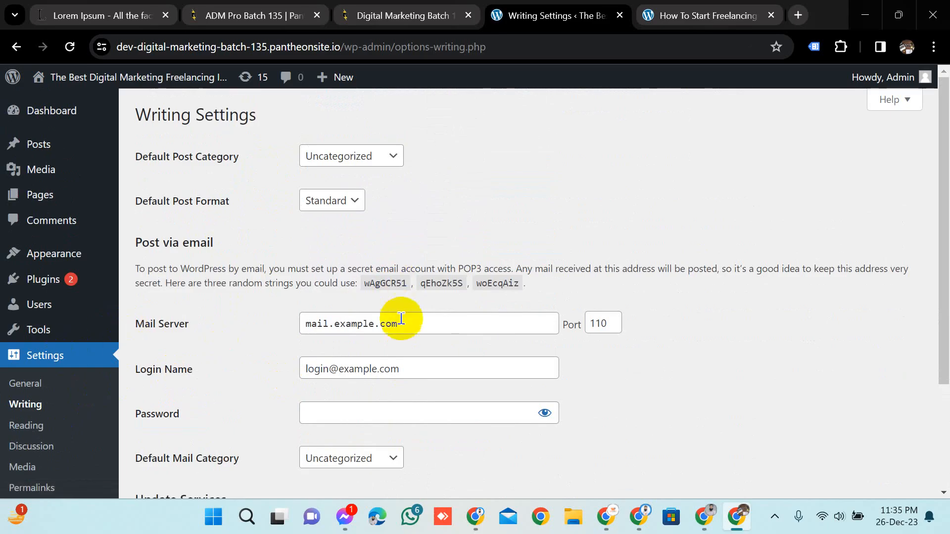
pyautogui.scroll(-3, 403, 377)
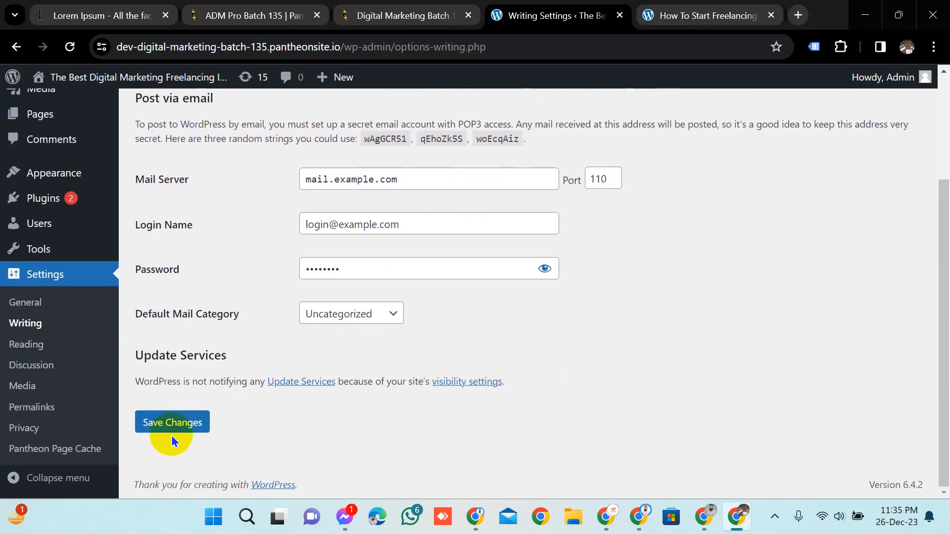
pyautogui.scroll(3, 514, 187)
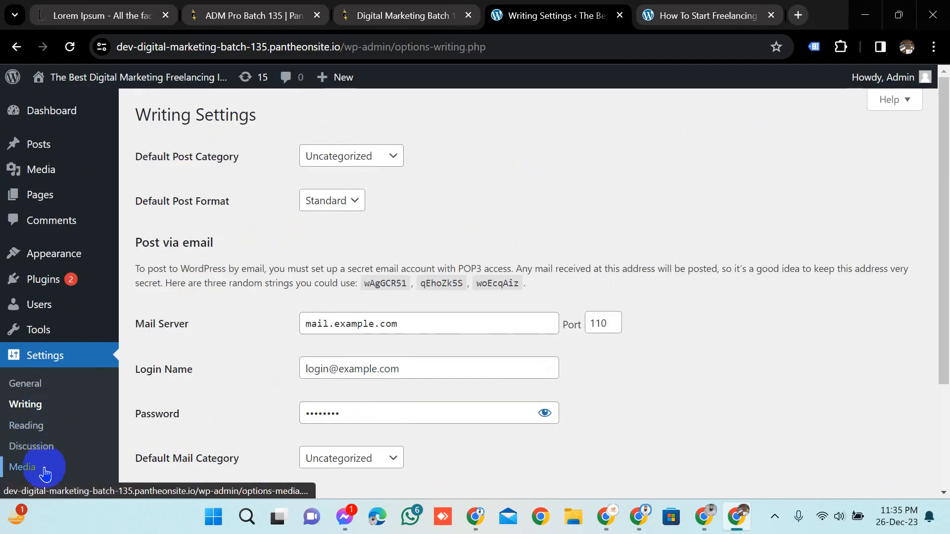
pyautogui.scroll(-2, 45, 474)
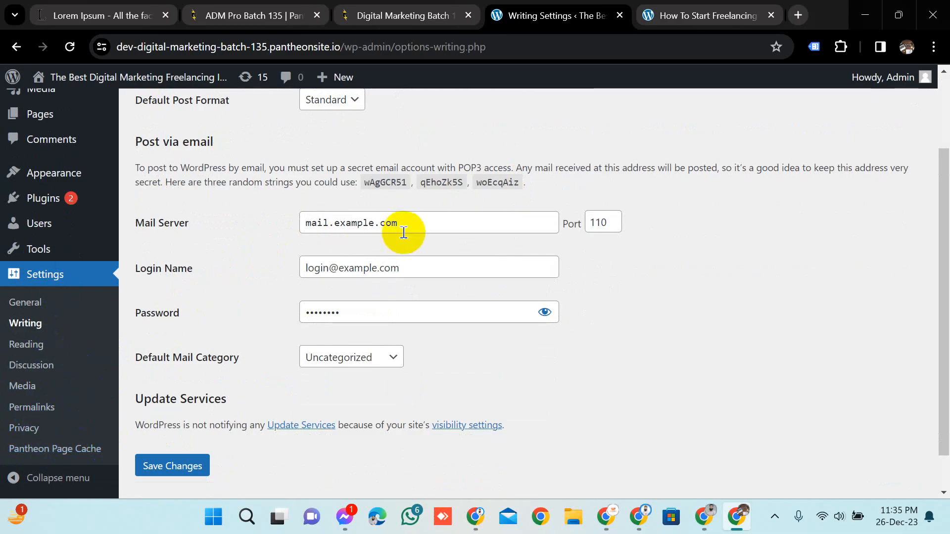
pyautogui.scroll(2, 298, 138)
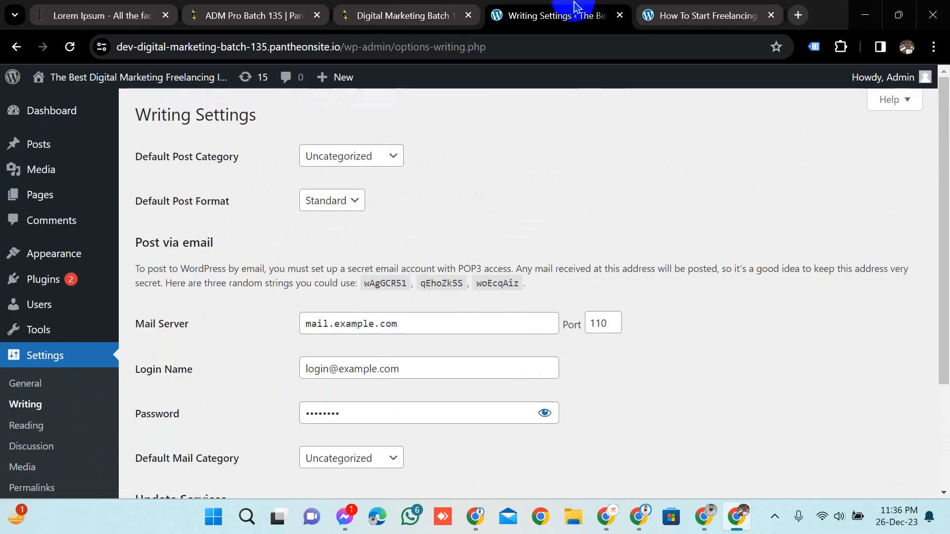
pyautogui.click(717, 7)
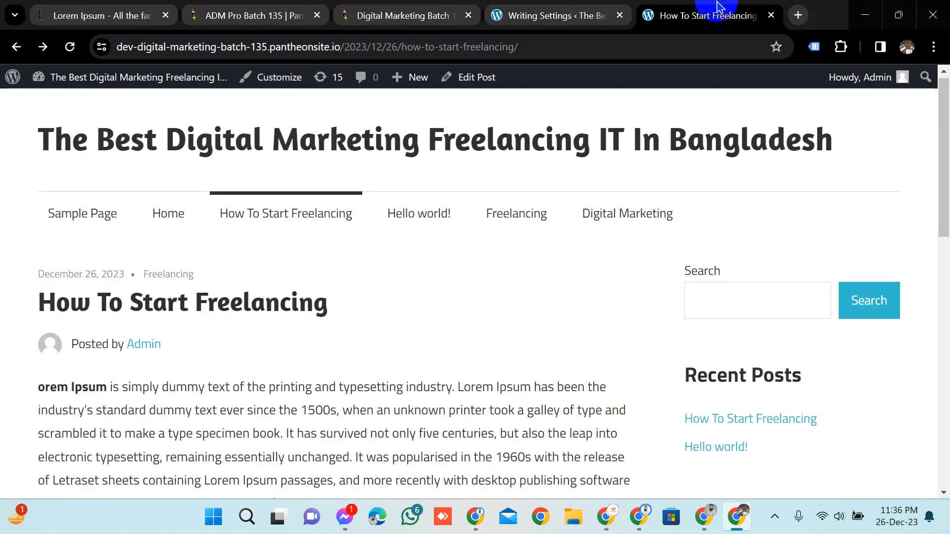
pyautogui.click(581, 8)
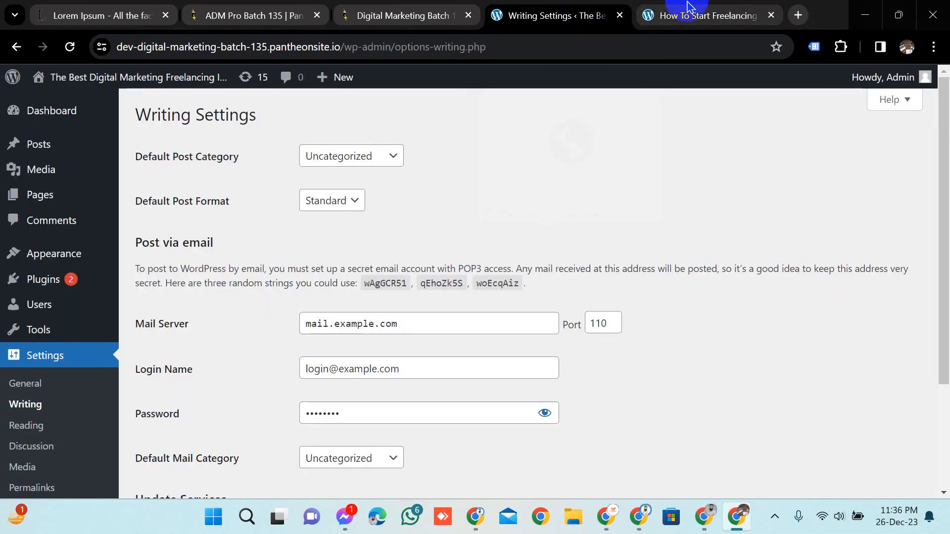
pyautogui.click(668, 9)
# - In Reading Settings, try a static homepage set to the Home page
pyautogui.click(524, 7)
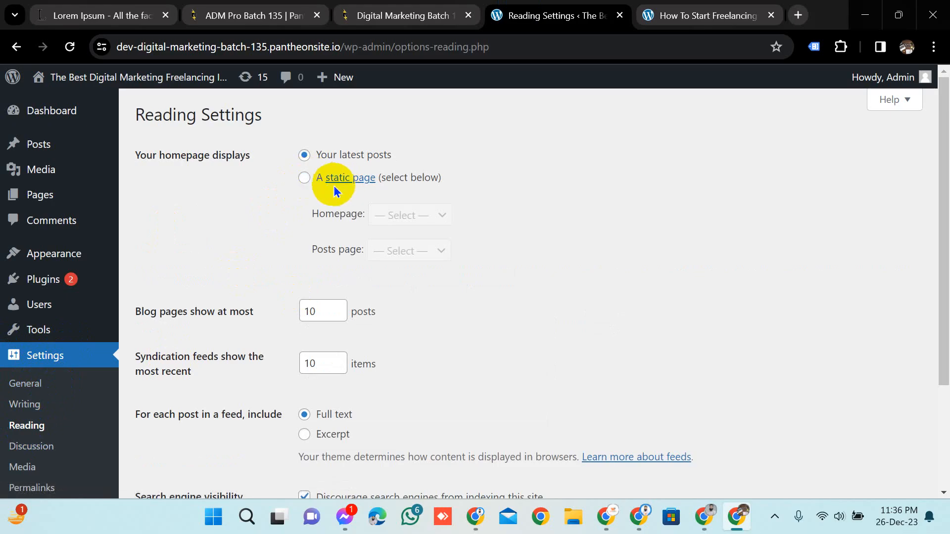
pyautogui.click(304, 179)
pyautogui.click(435, 216)
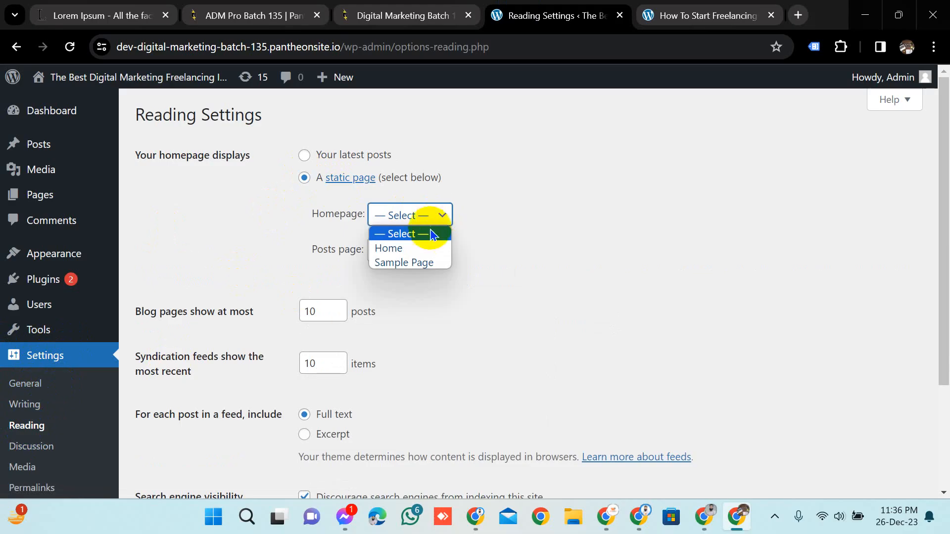
pyautogui.click(399, 254)
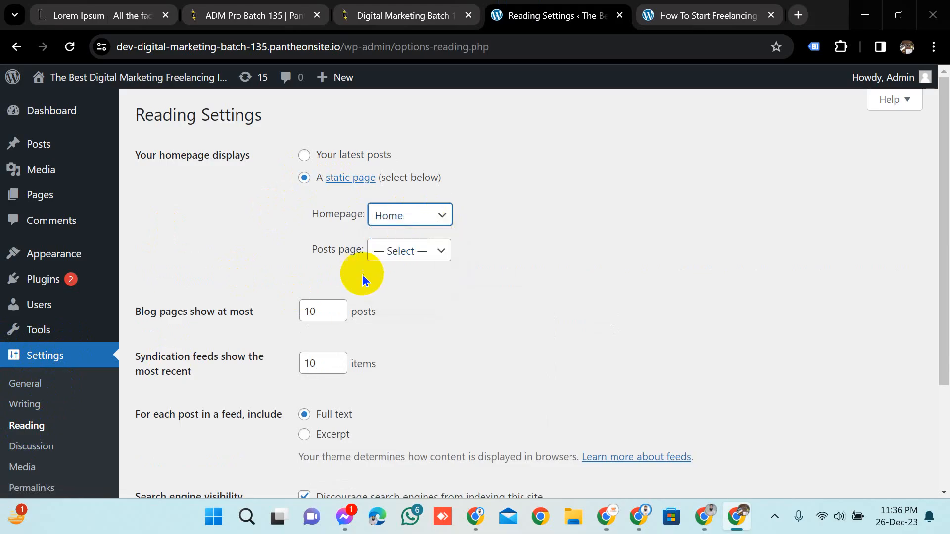
# - Revert the homepage to Your latest posts and switch to the Pantheon dashboard
pyautogui.scroll(-1, 346, 325)
pyautogui.scroll(-2, 345, 324)
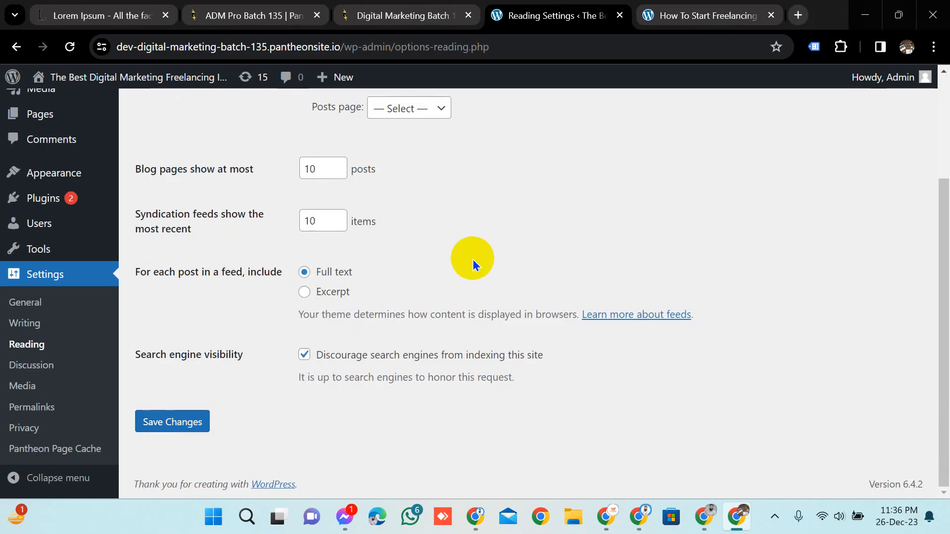
pyautogui.scroll(3, 472, 264)
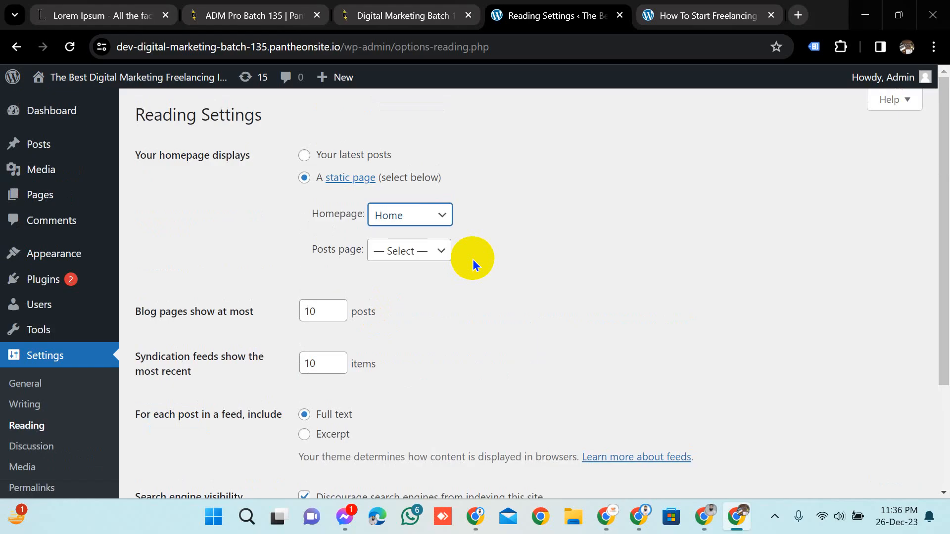
pyautogui.click(304, 155)
pyautogui.scroll(-2, 250, 250)
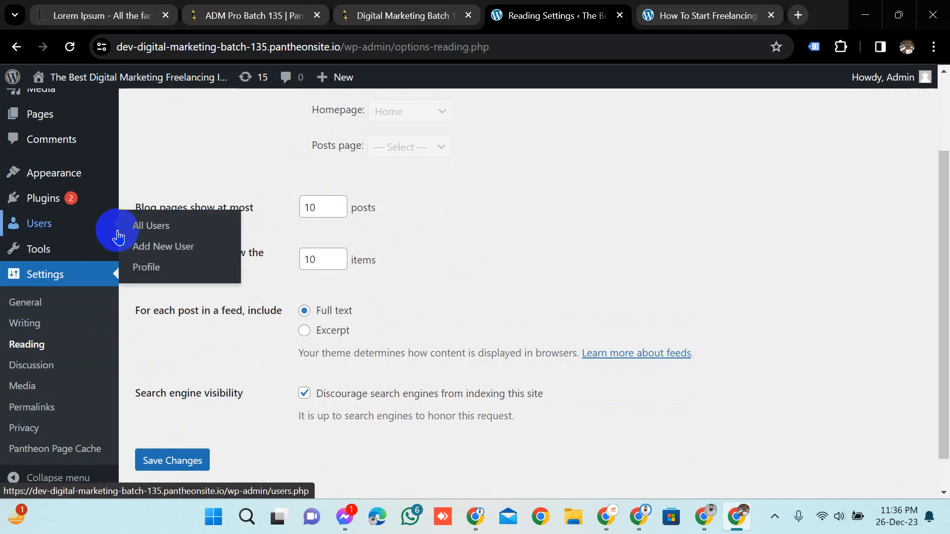
pyautogui.scroll(2, 118, 237)
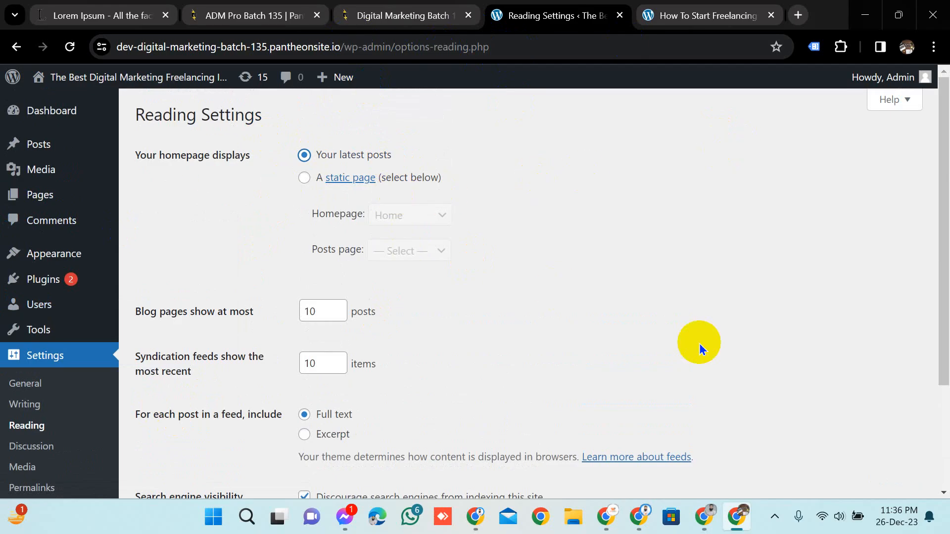
pyautogui.click(773, 516)
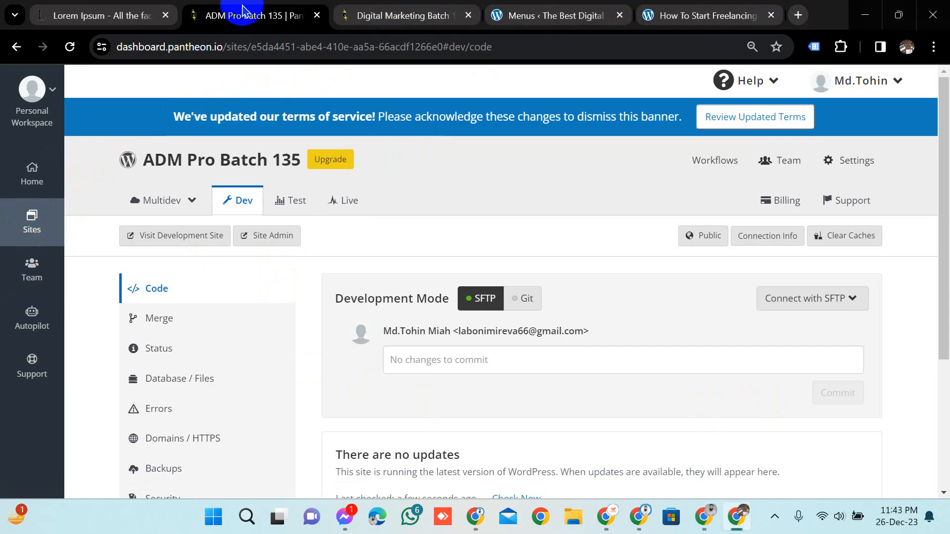
# - From the Pantheon workspace's Sites list, open the ADM Pro Batch 135 site dashboard
pyautogui.click(409, 11)
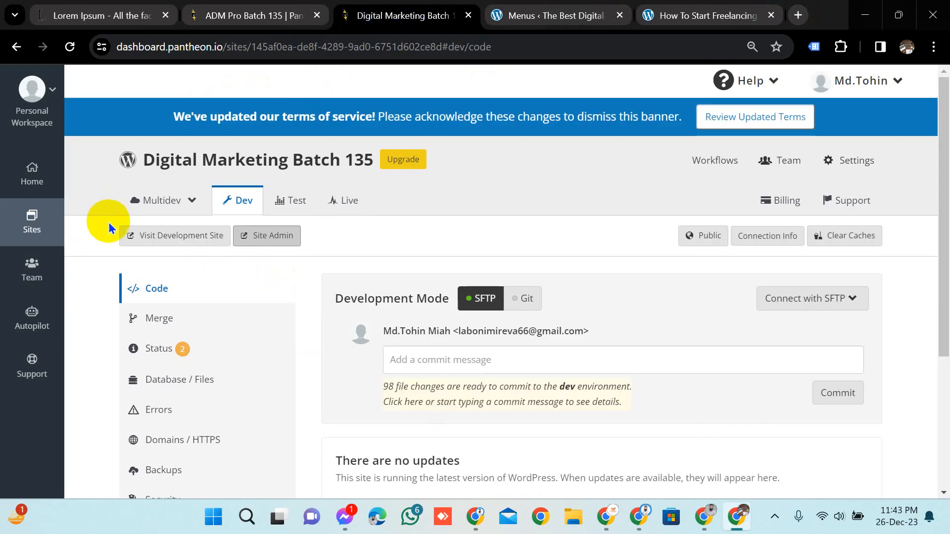
pyautogui.click(40, 238)
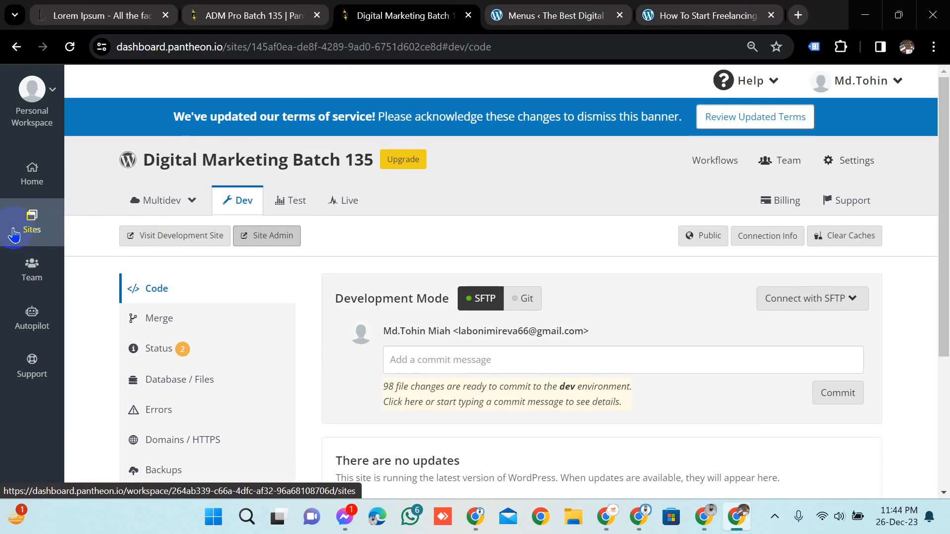
pyautogui.click(36, 229)
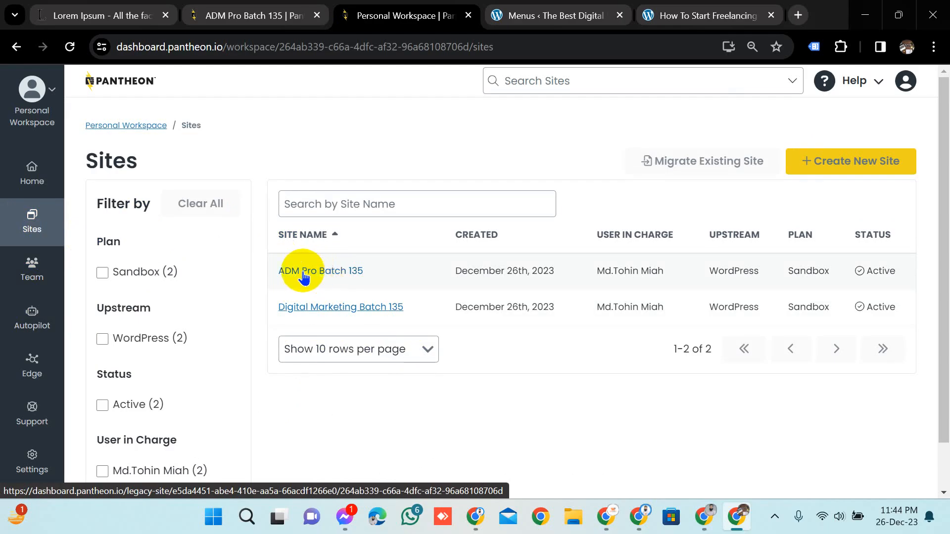
pyautogui.click(333, 273)
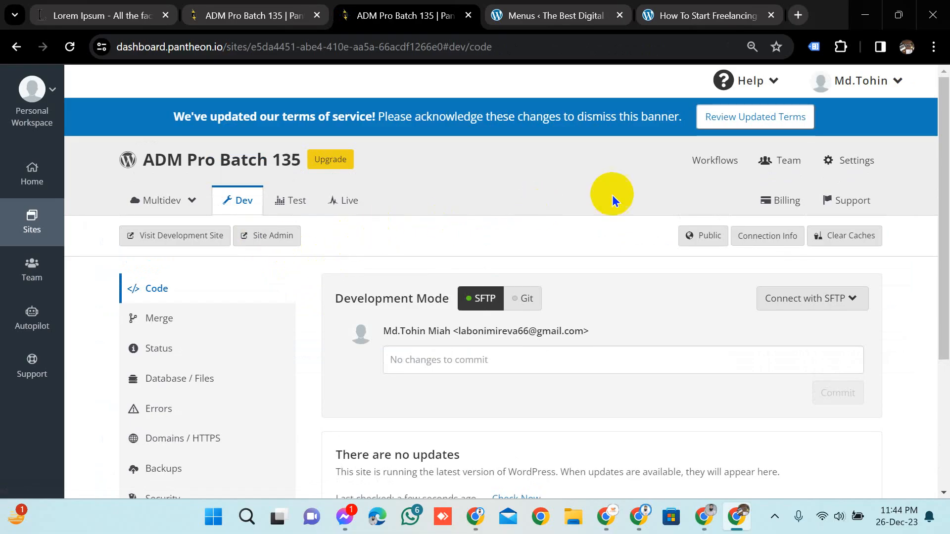
# - Browse the site's Delete site, About site and PHP version settings, then start deleting ADM Pro Batch 135
pyautogui.click(856, 161)
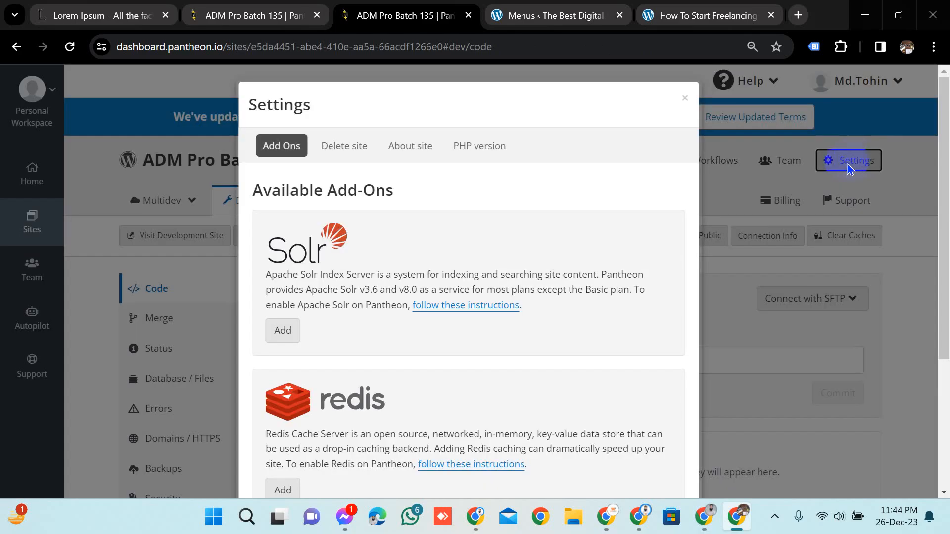
pyautogui.scroll(-2, 528, 278)
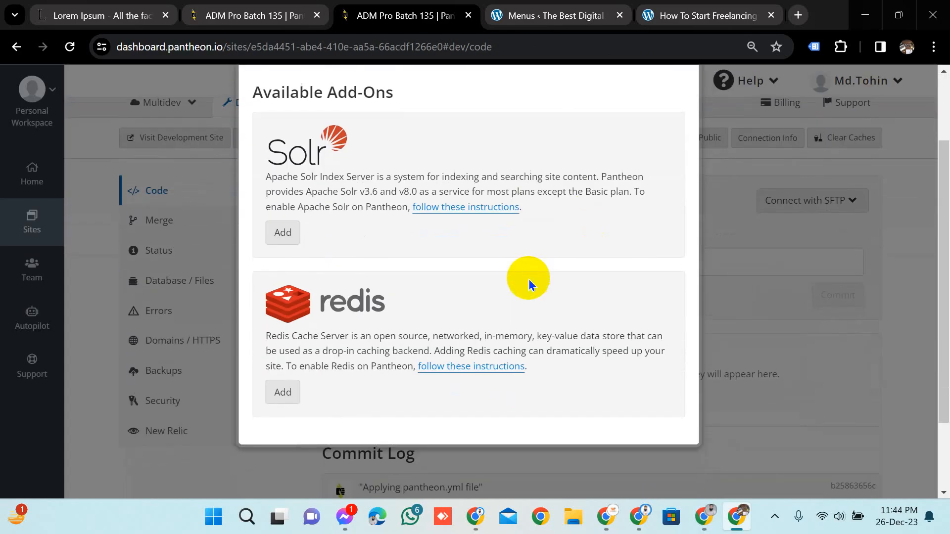
pyautogui.scroll(2, 435, 365)
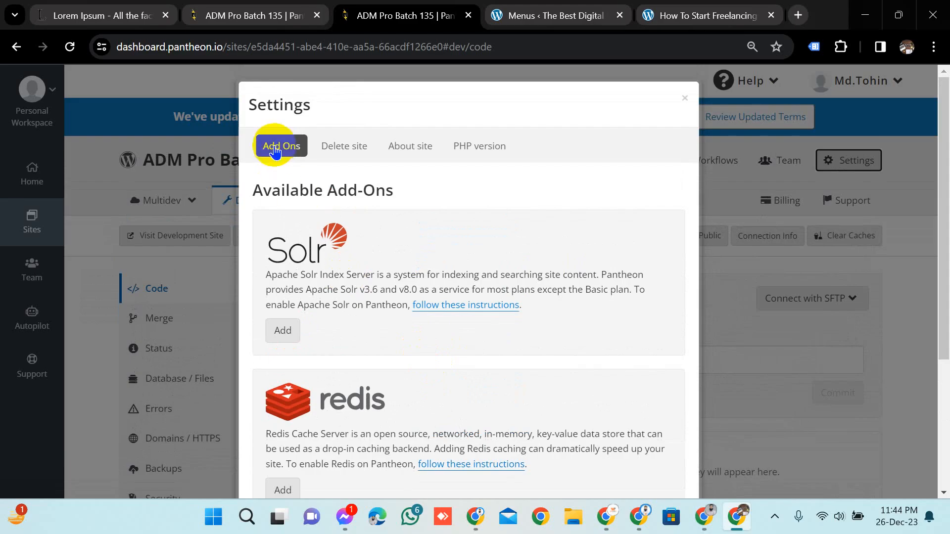
pyautogui.click(331, 149)
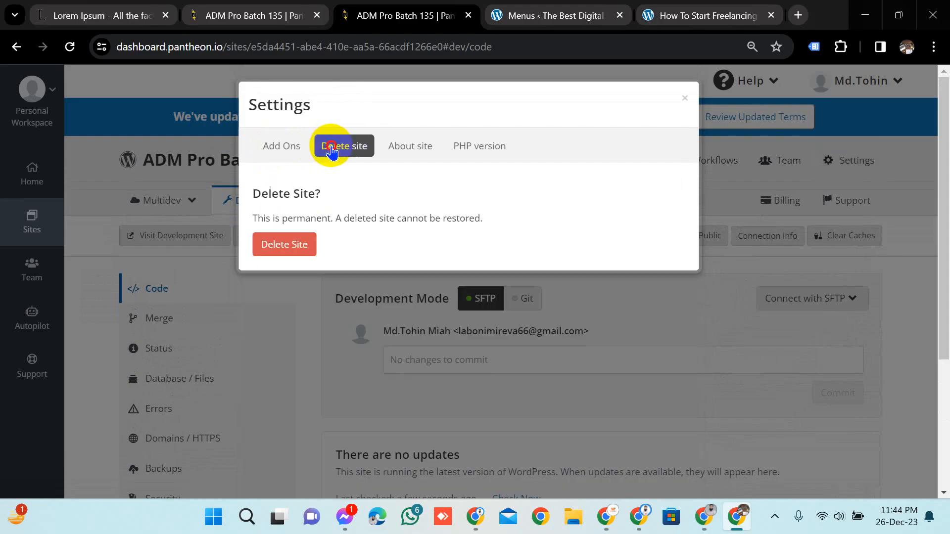
pyautogui.click(403, 146)
pyautogui.click(487, 149)
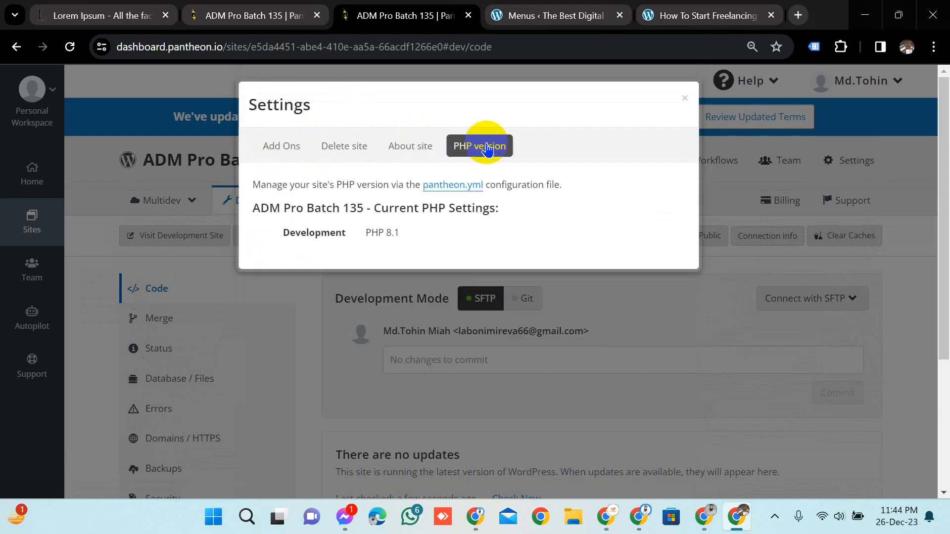
pyautogui.click(350, 147)
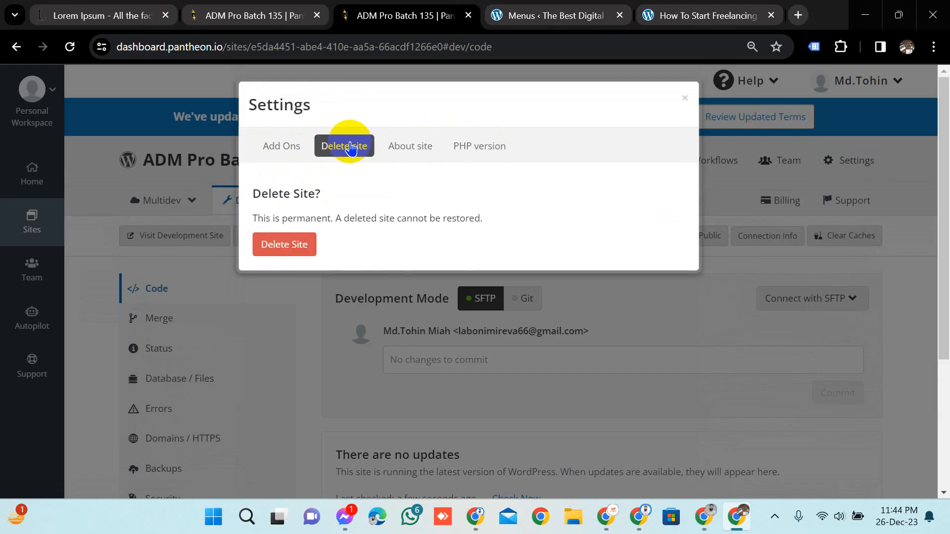
pyautogui.click(284, 253)
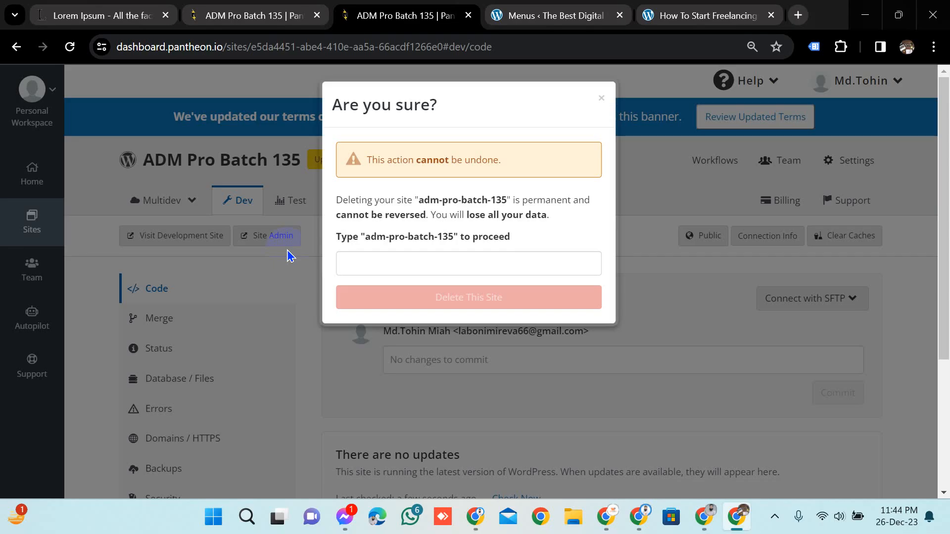
# - Select the quoted site name adm-pro-batch-135 in the deletion warning for copying
pyautogui.click(357, 253)
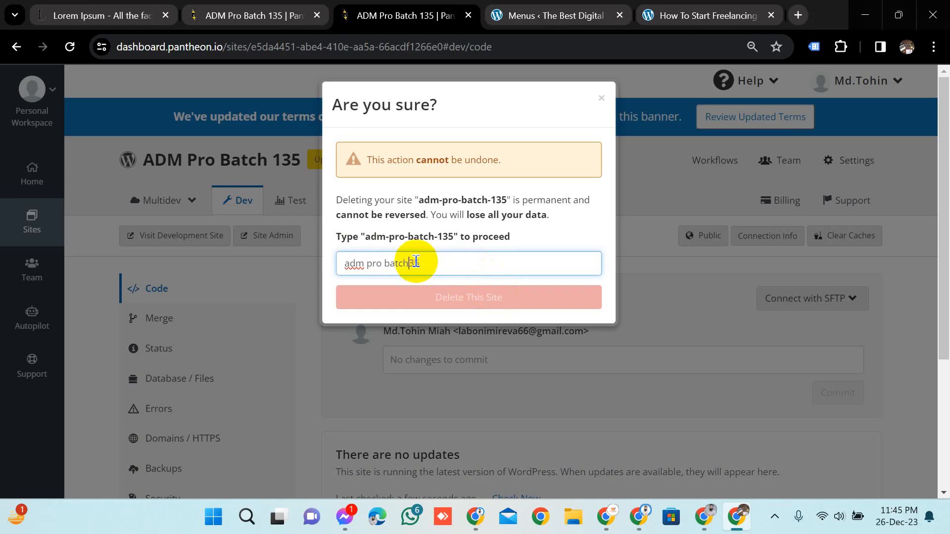
pyautogui.click(451, 251)
pyautogui.click(432, 266)
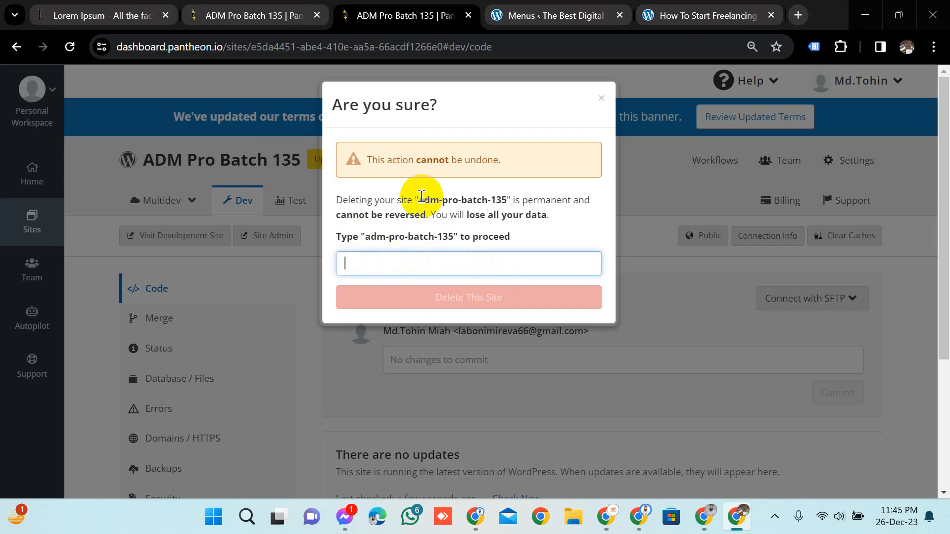
pyautogui.moveTo(421, 196); pyautogui.dragTo(451, 201)
pyautogui.click(565, 240)
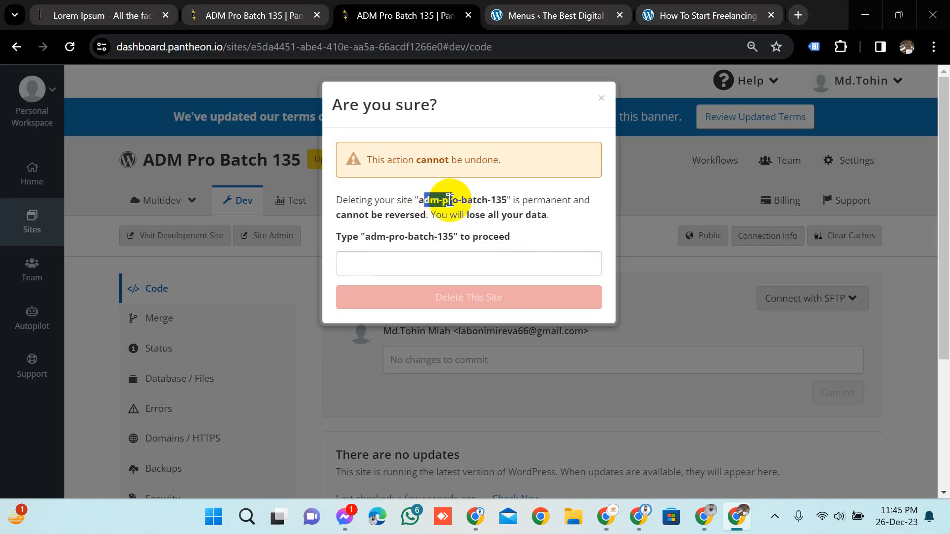
pyautogui.click(424, 197)
pyautogui.moveTo(423, 202); pyautogui.dragTo(428, 217)
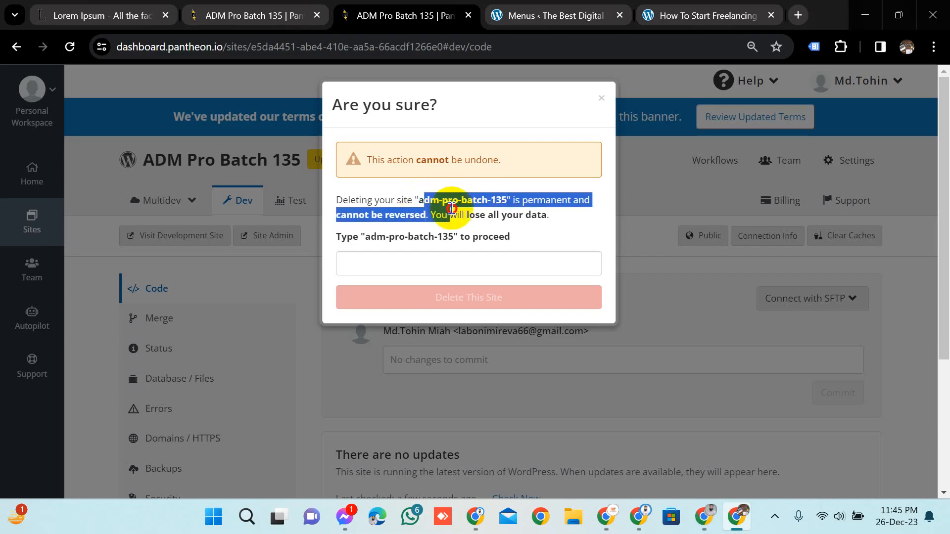
pyautogui.click(556, 231)
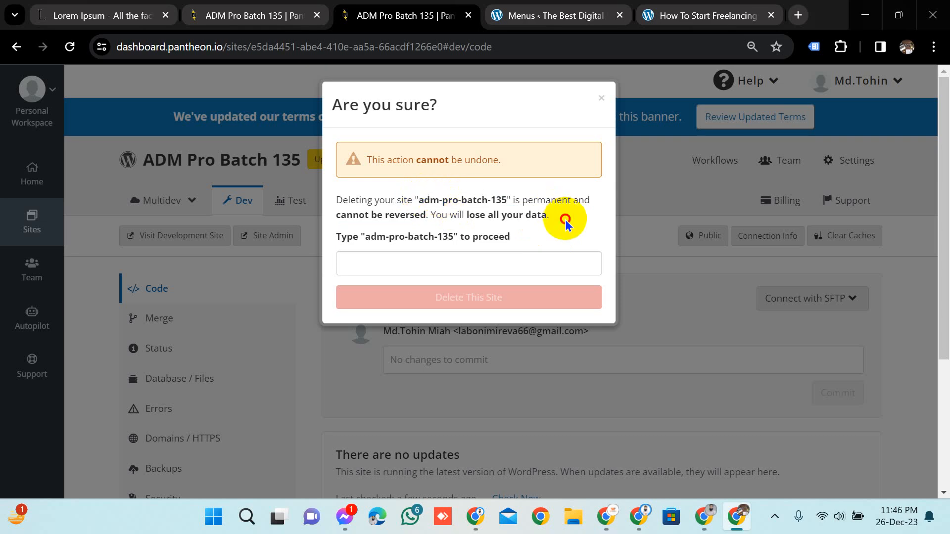
pyautogui.moveTo(562, 220)
pyautogui.mouseDown()
pyautogui.moveTo(406, 203)
pyautogui.moveTo(562, 220)
pyautogui.mouseUp()
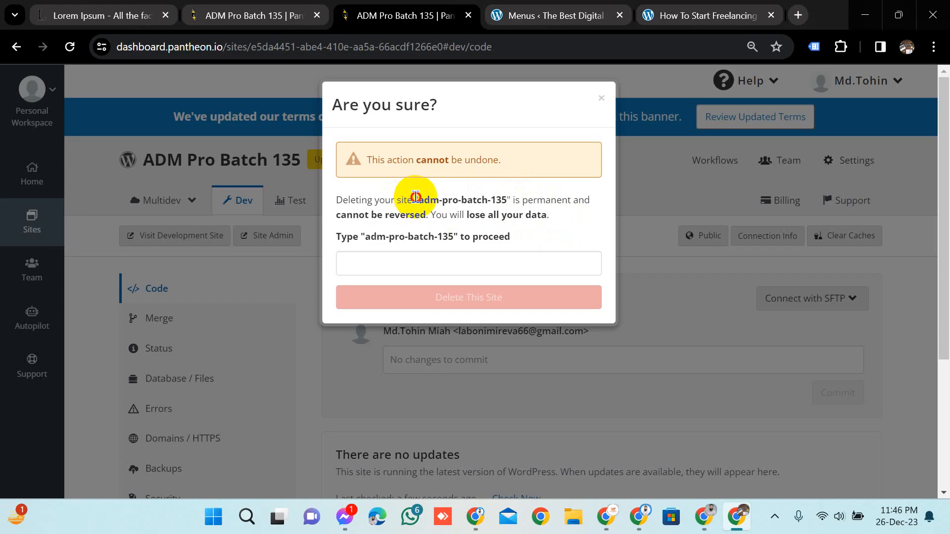
pyautogui.moveTo(416, 196); pyautogui.dragTo(510, 194)
pyautogui.hotkey('ctrl', 'c')
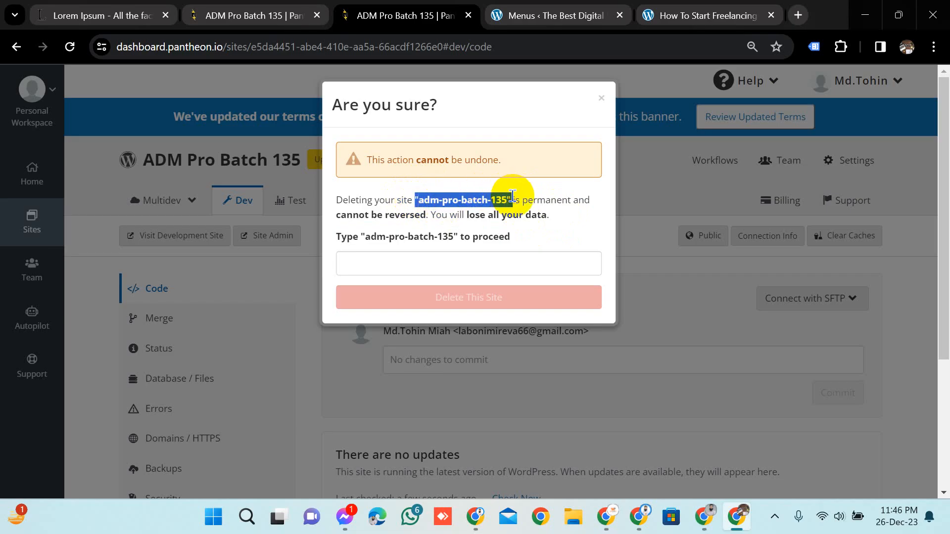
# - Paste adm-pro-batch-135 into the confirmation field, remove the stray quote, and confirm the deletion
pyautogui.click(419, 267)
pyautogui.hotkey('ctrl', 'v')
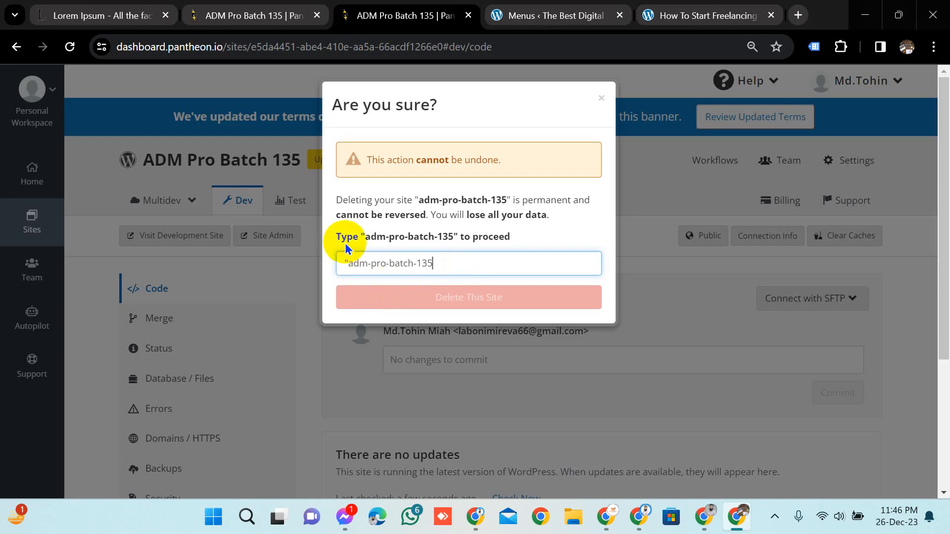
pyautogui.click(352, 262)
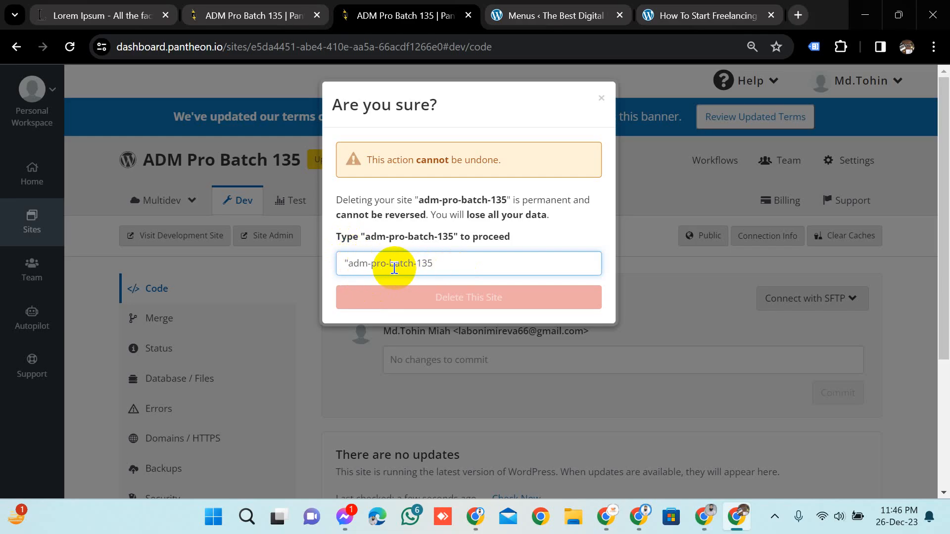
pyautogui.press('BackSpace')
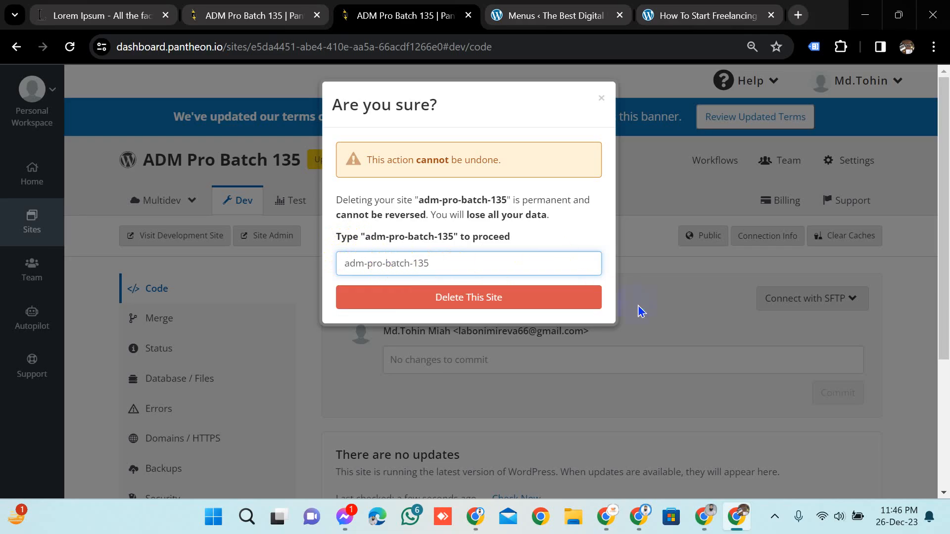
pyautogui.click(508, 303)
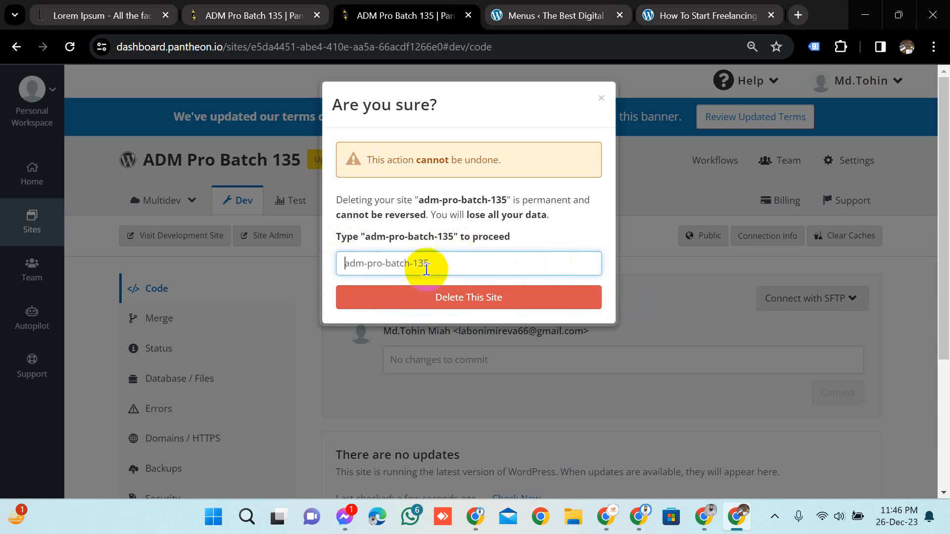
pyautogui.click(458, 302)
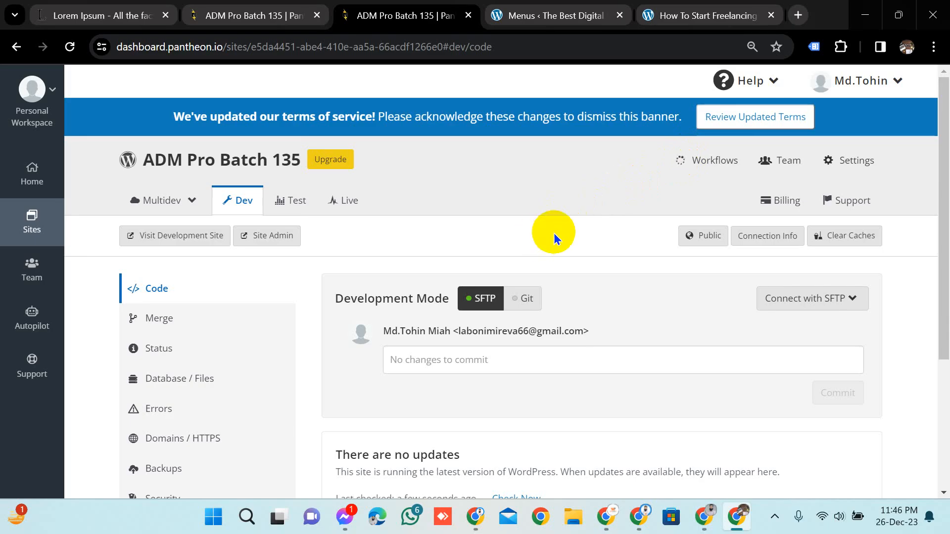
# - Return to the Sites list, now showing only Digital Marketing Batch 135
pyautogui.click(35, 229)
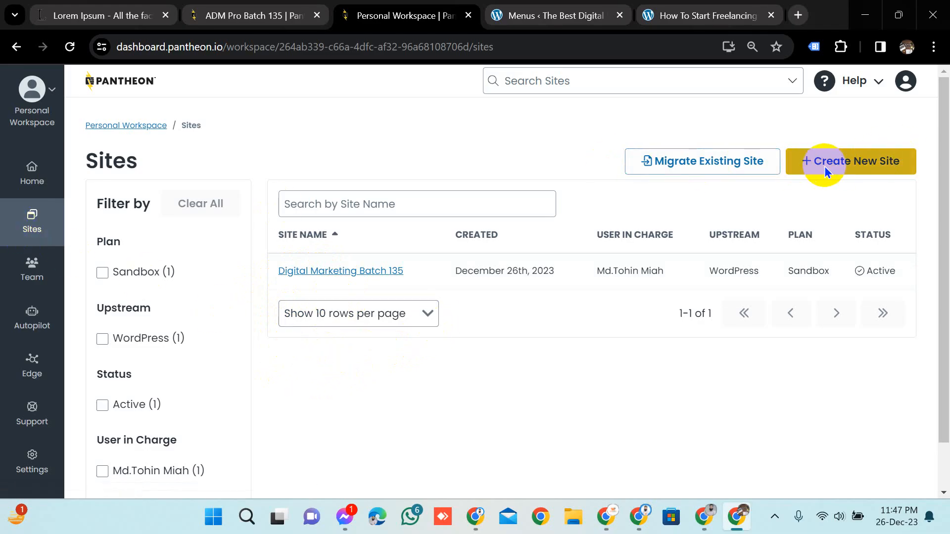
pyautogui.click(840, 168)
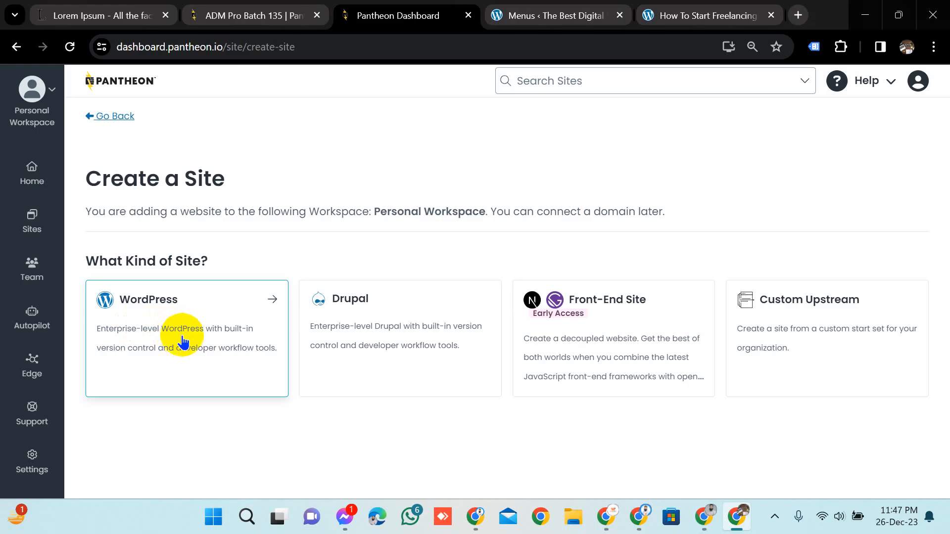
pyautogui.click(14, 47)
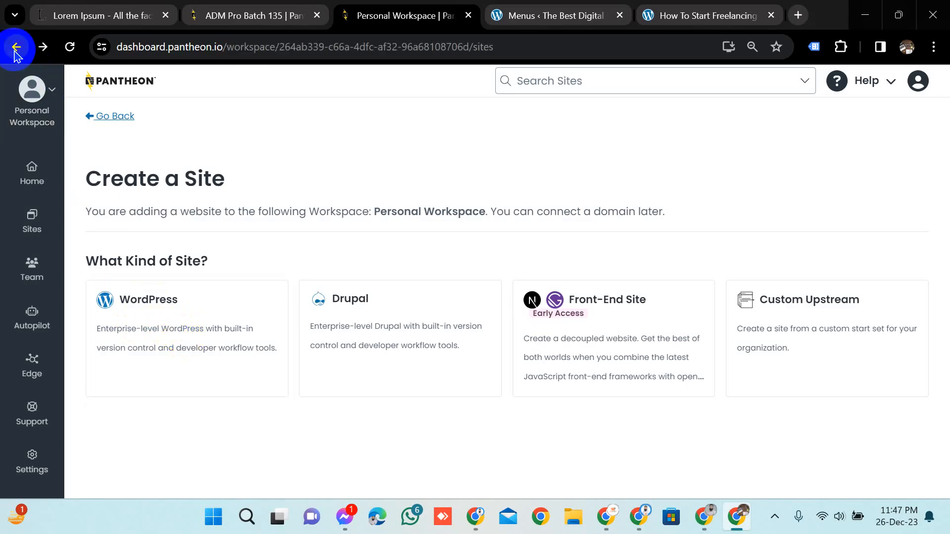